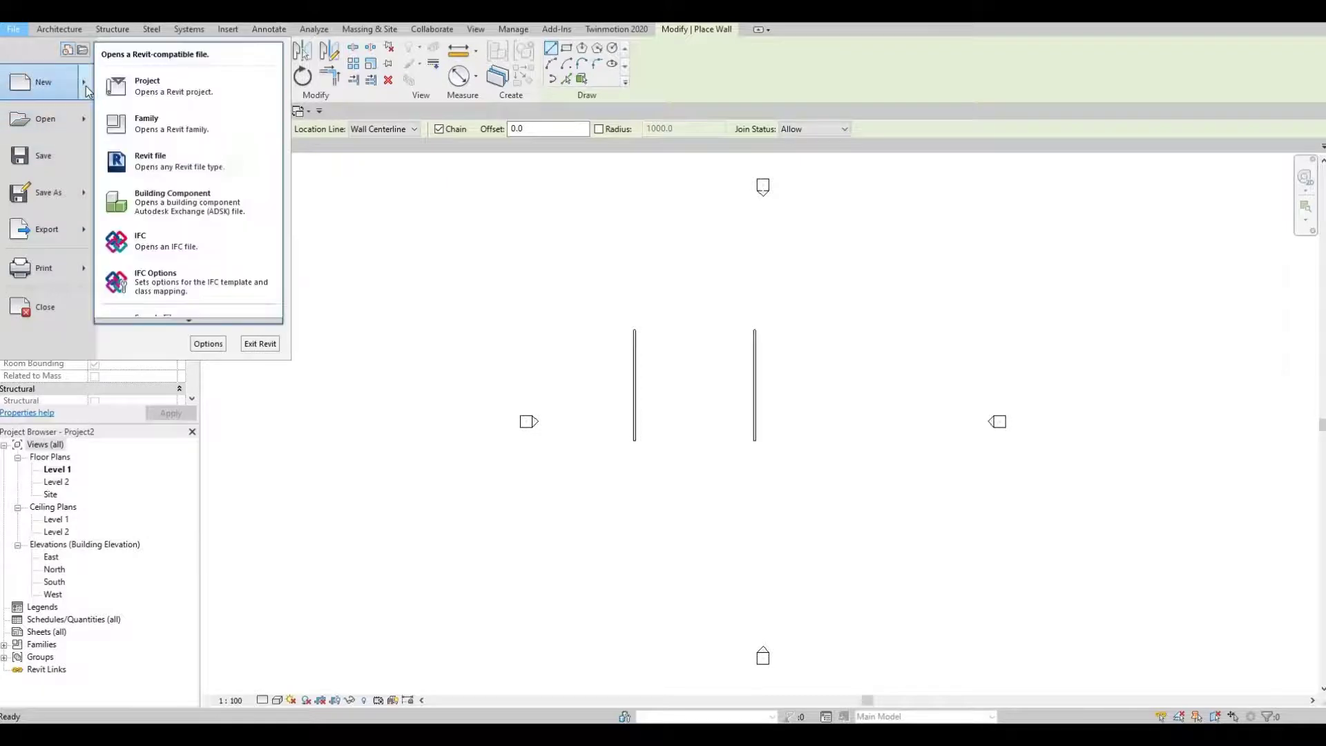
# - Create a new family from the Metric Structural Trusses.rft template
pyautogui.moveTo(83, 83)
pyautogui.click(278, 153)
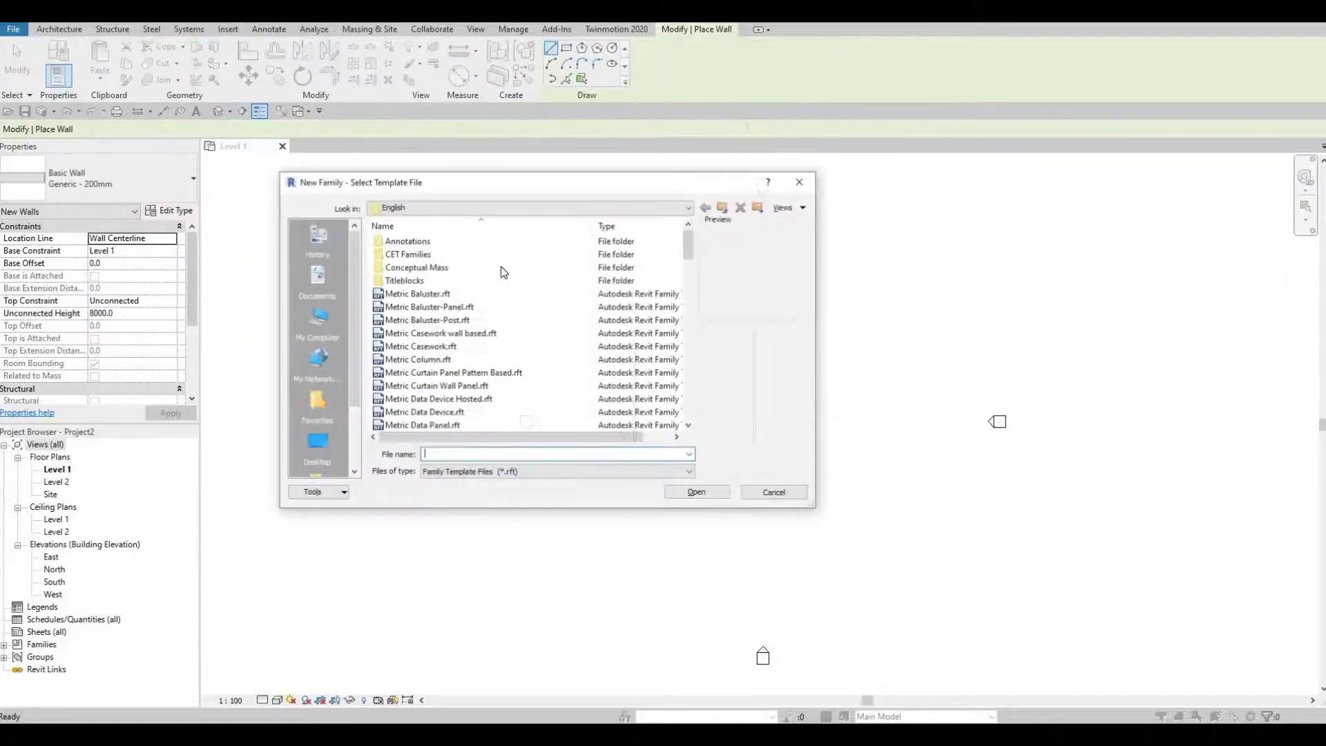
pyautogui.scroll(-4, 469, 356)
pyautogui.scroll(-15, 468, 357)
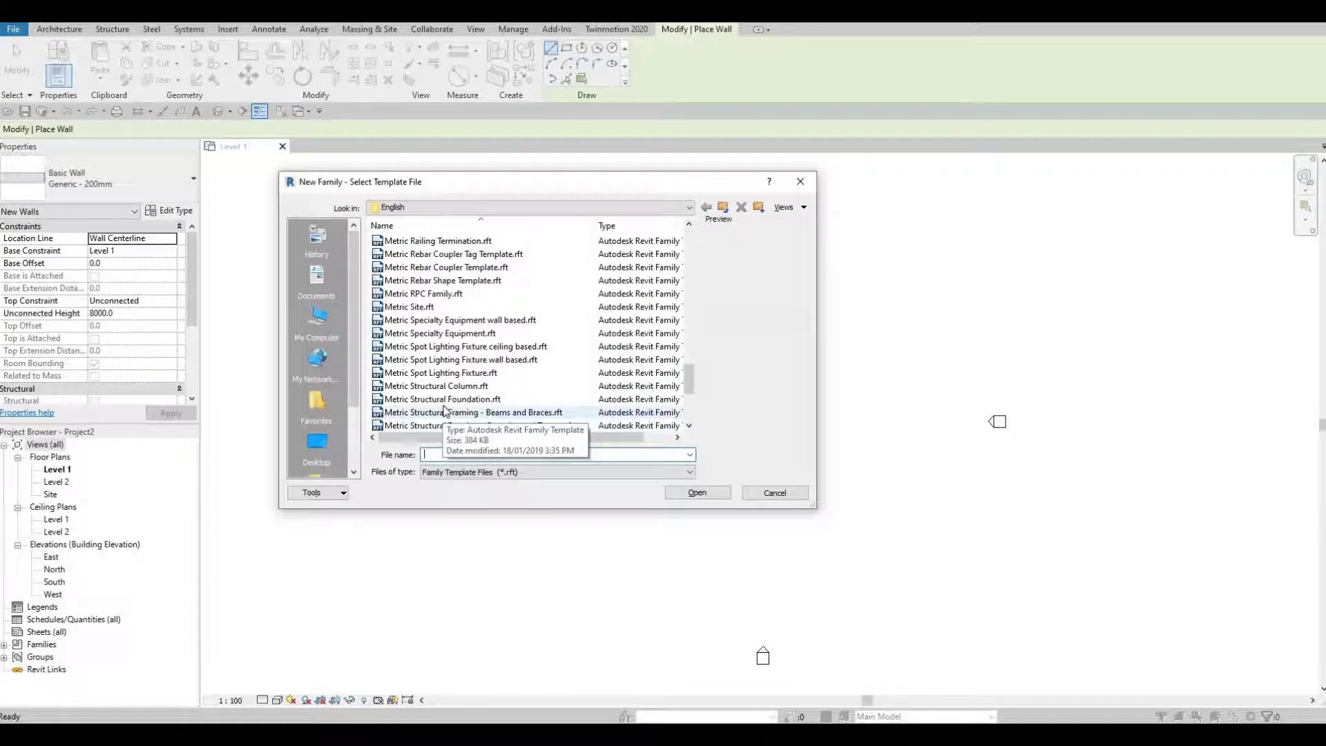
pyautogui.scroll(-2, 449, 414)
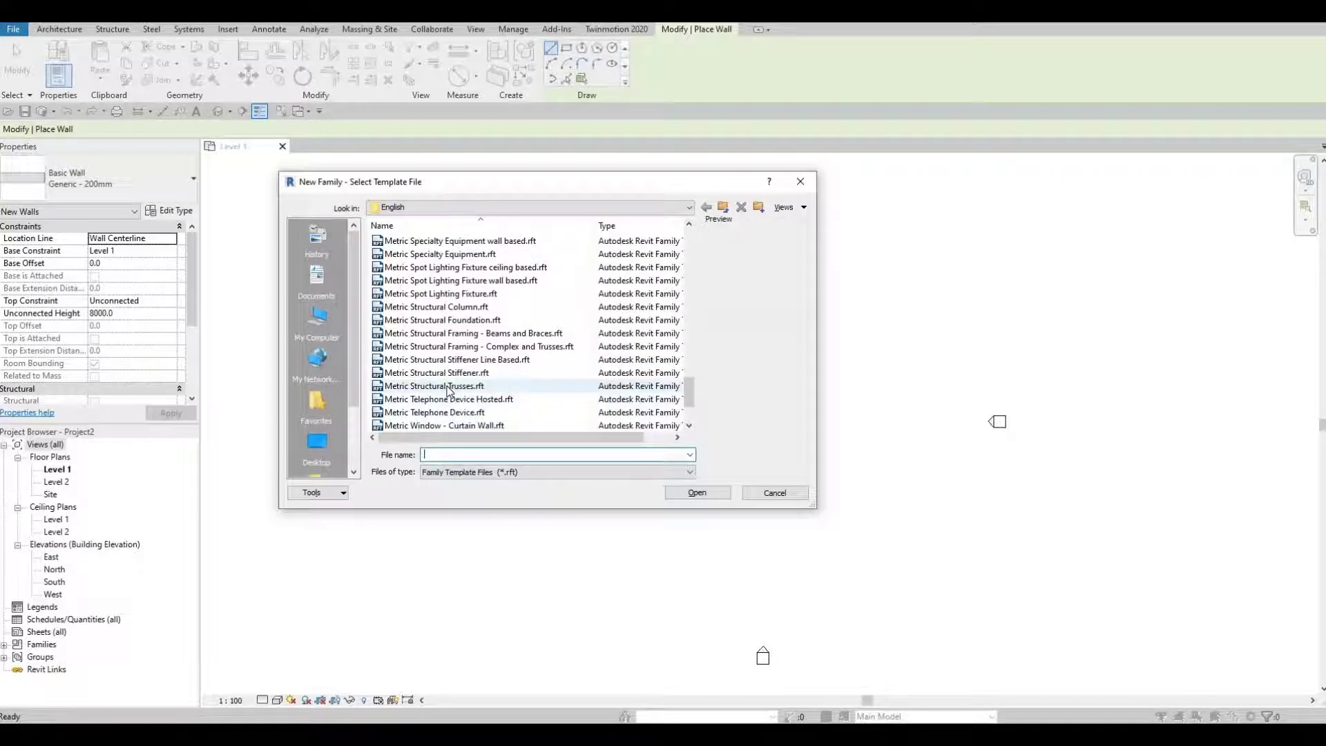
pyautogui.click(449, 386)
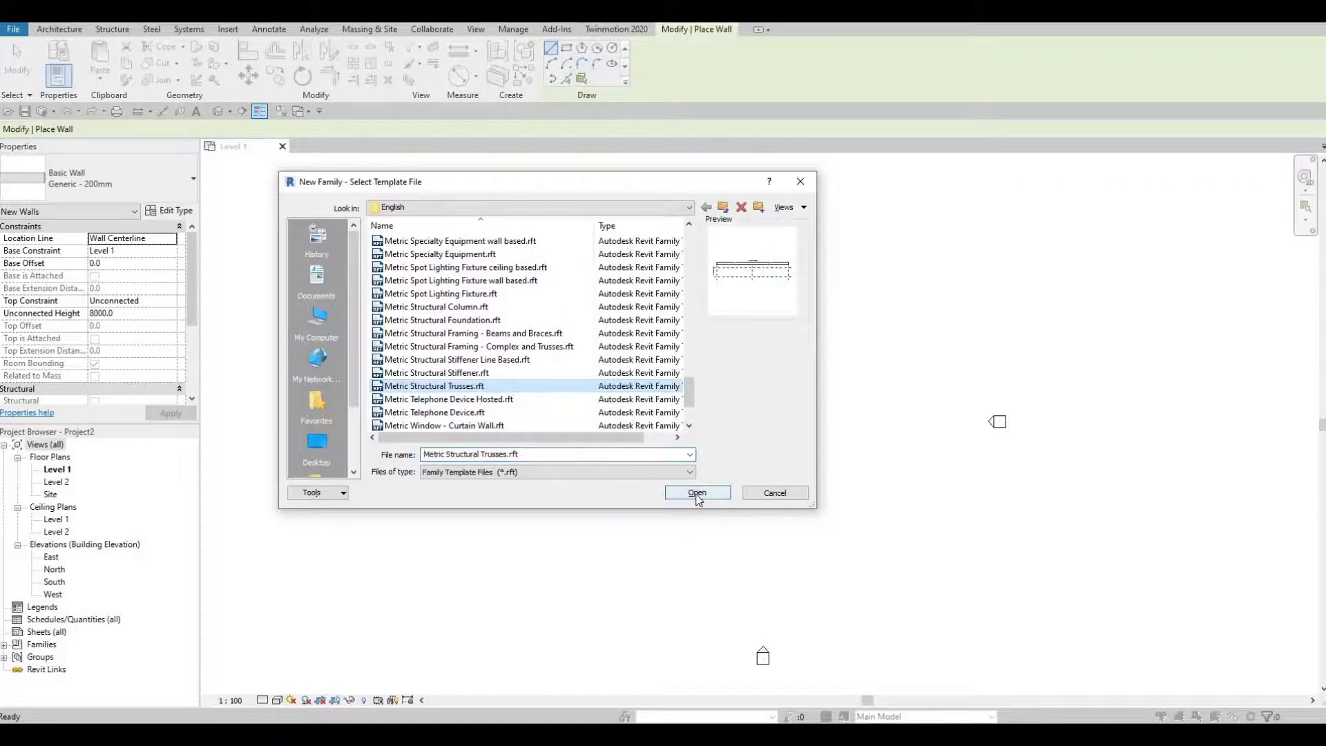
pyautogui.click(697, 493)
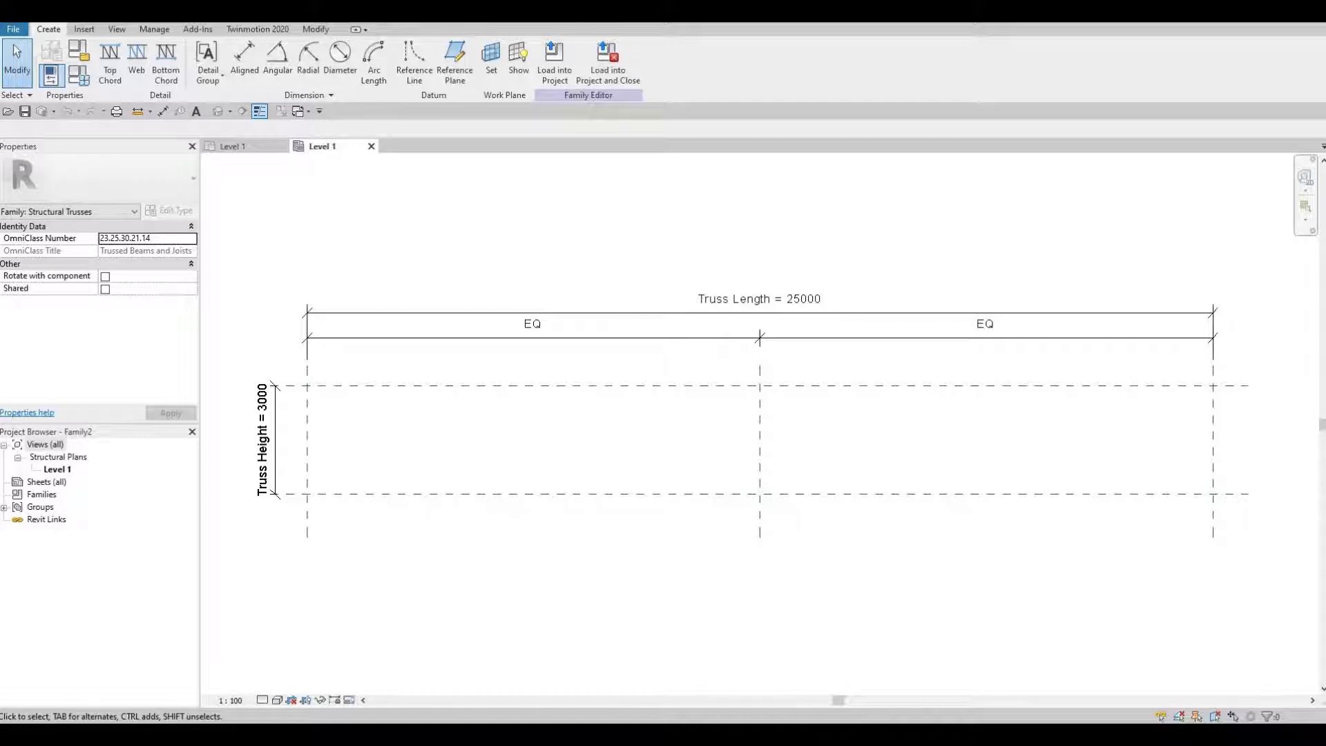
# - Check the labelled truss reference image, and draw the sloping top chord from the upper-left to the lower-right reference plane intersection
pyautogui.hotkey('alt', 'Tab')
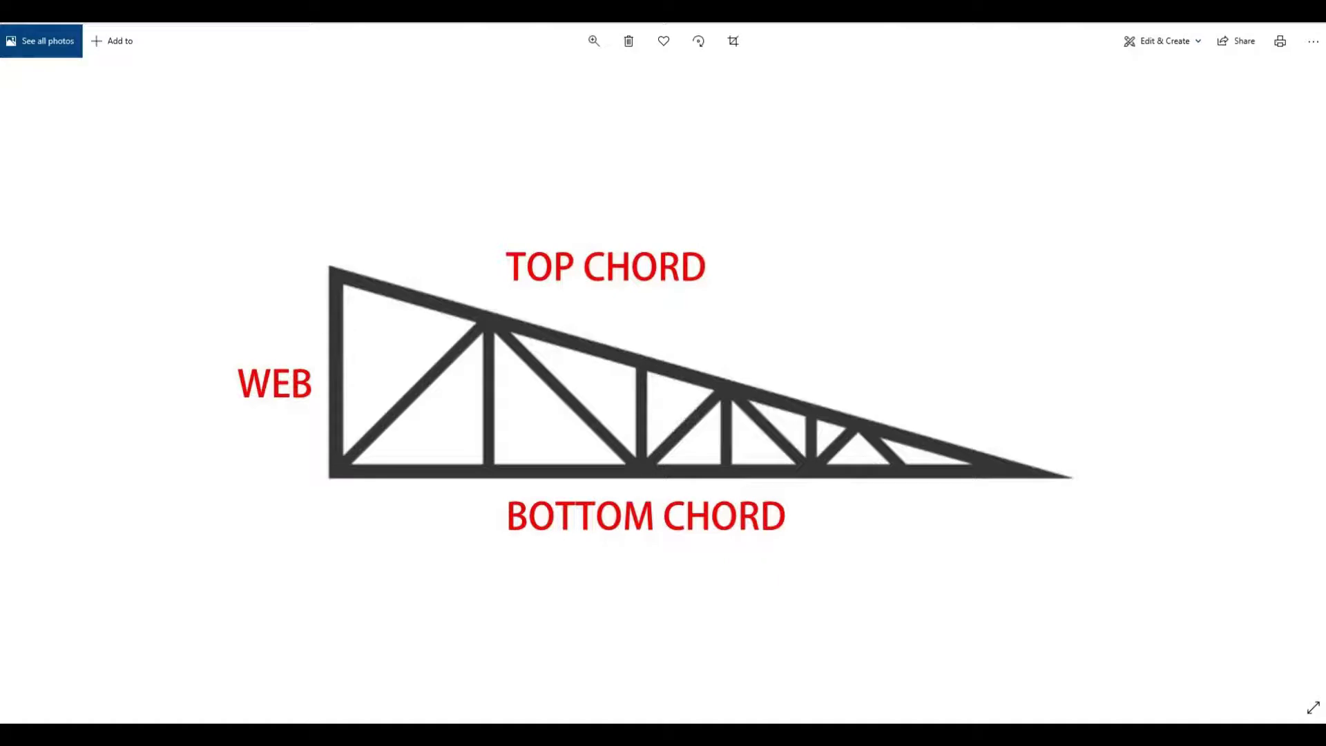
pyautogui.hotkey('alt', 'F4')
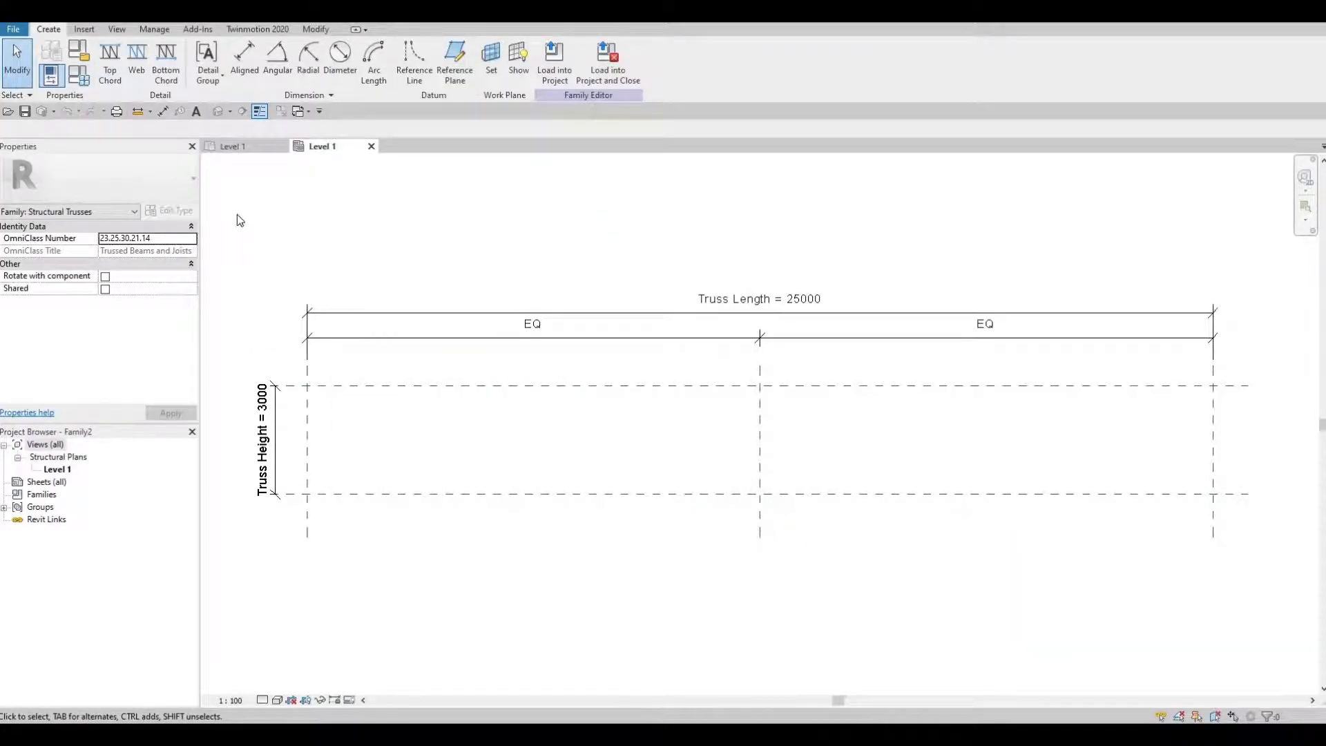
pyautogui.click(111, 60)
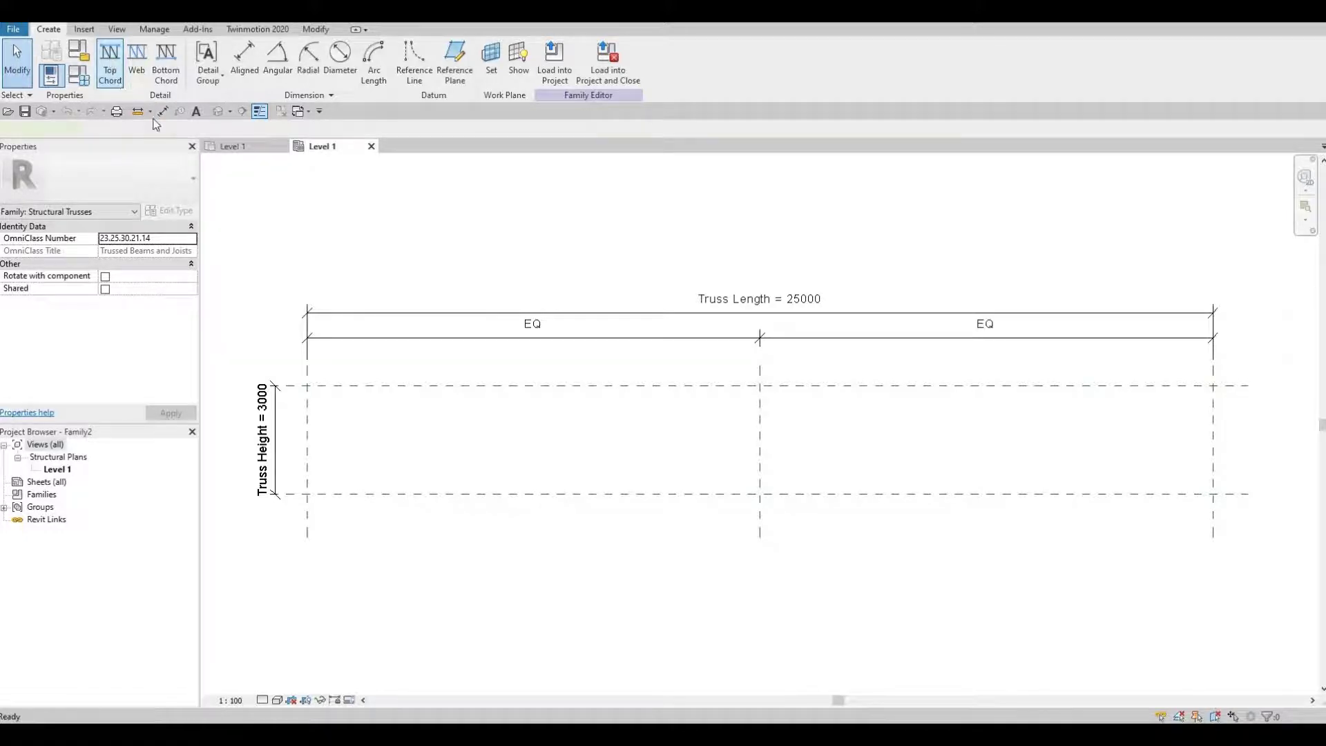
pyautogui.click(308, 386)
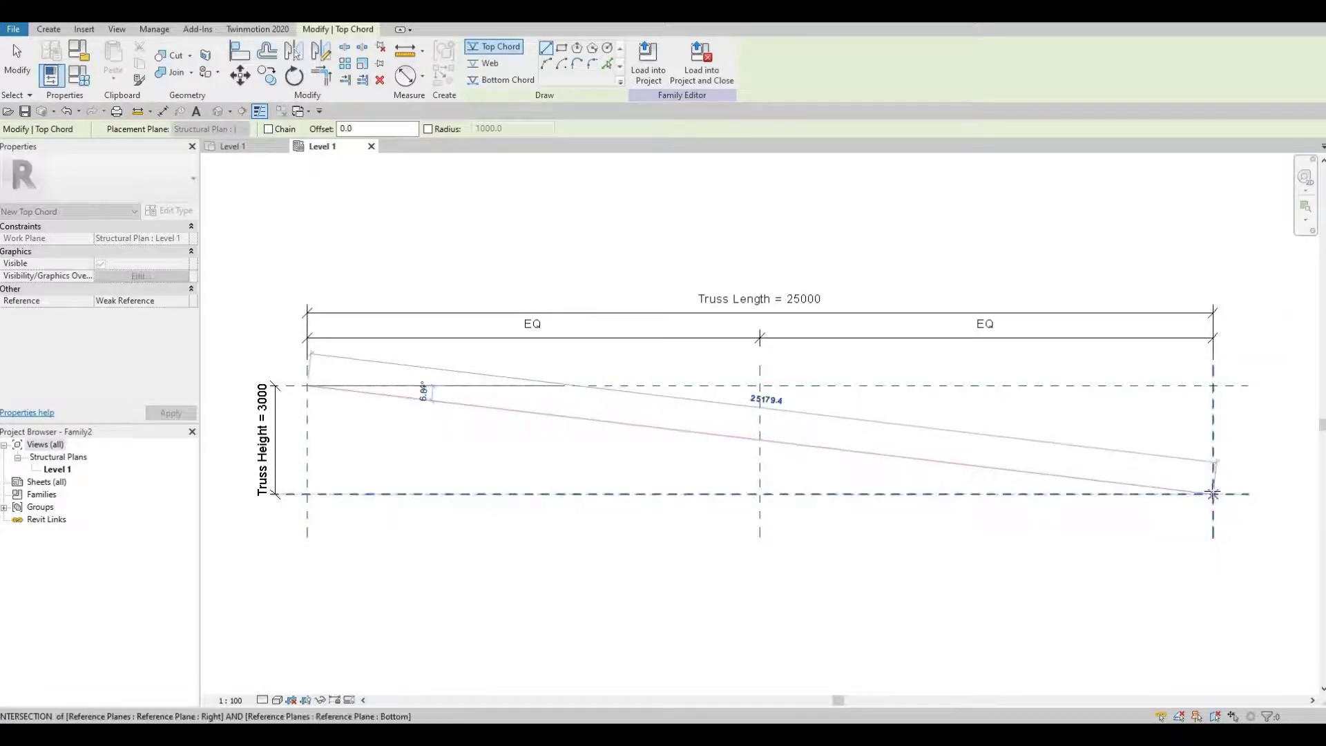
pyautogui.click(1212, 494)
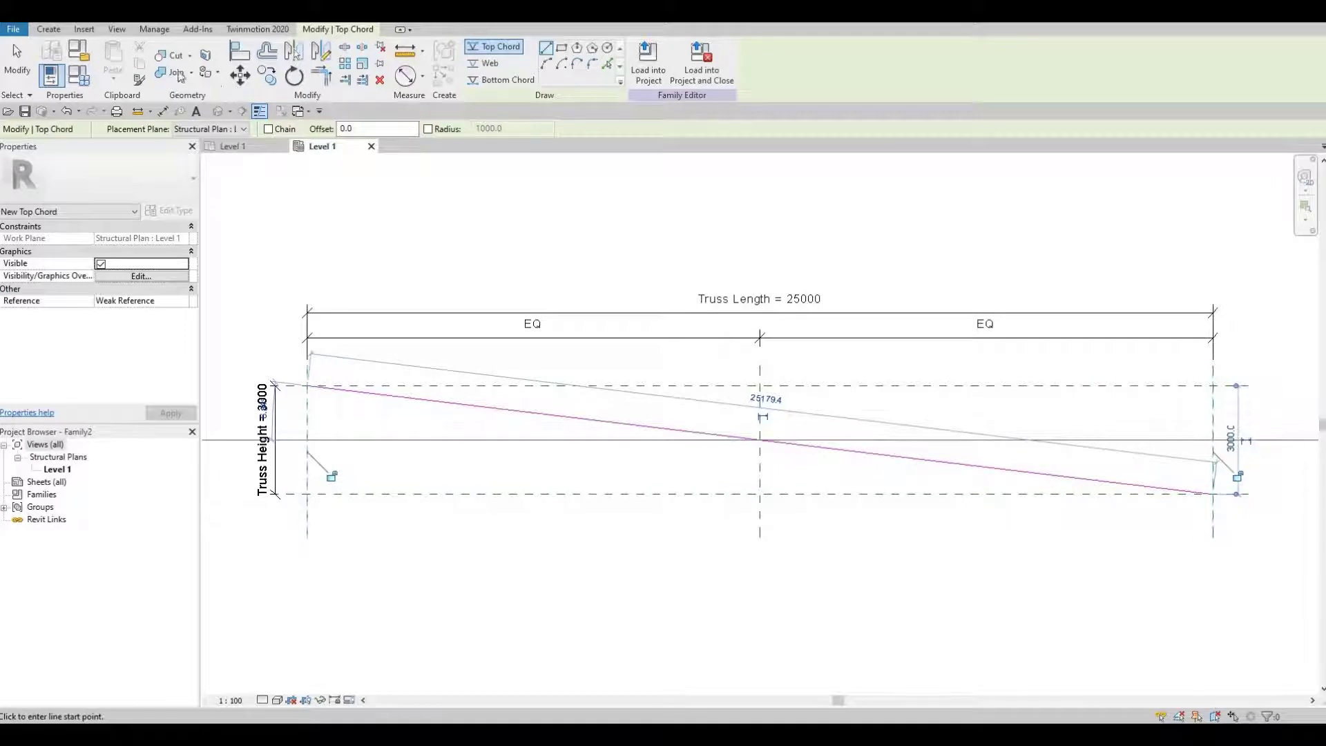
# - Draw the bottom chord along the bottom reference plane, from the top chord's lower end to the left reference plane
pyautogui.click(49, 33)
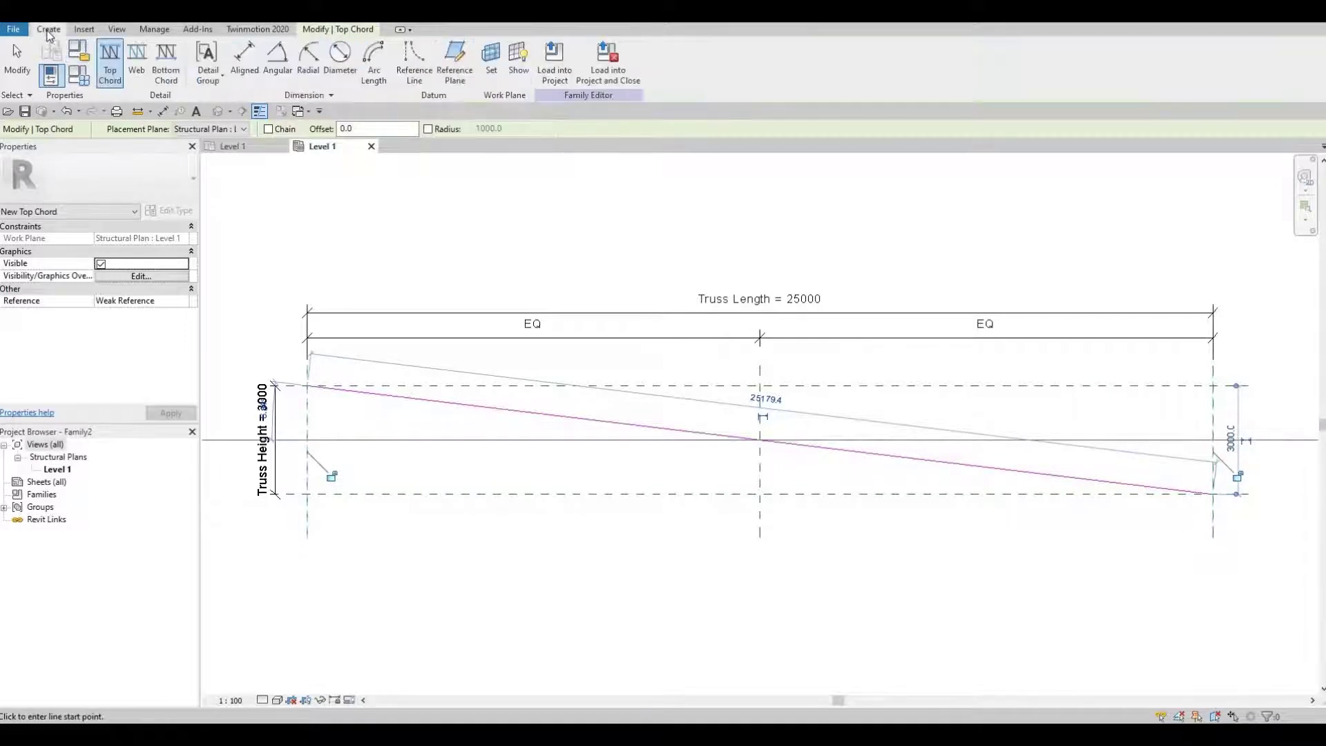
pyautogui.click(164, 72)
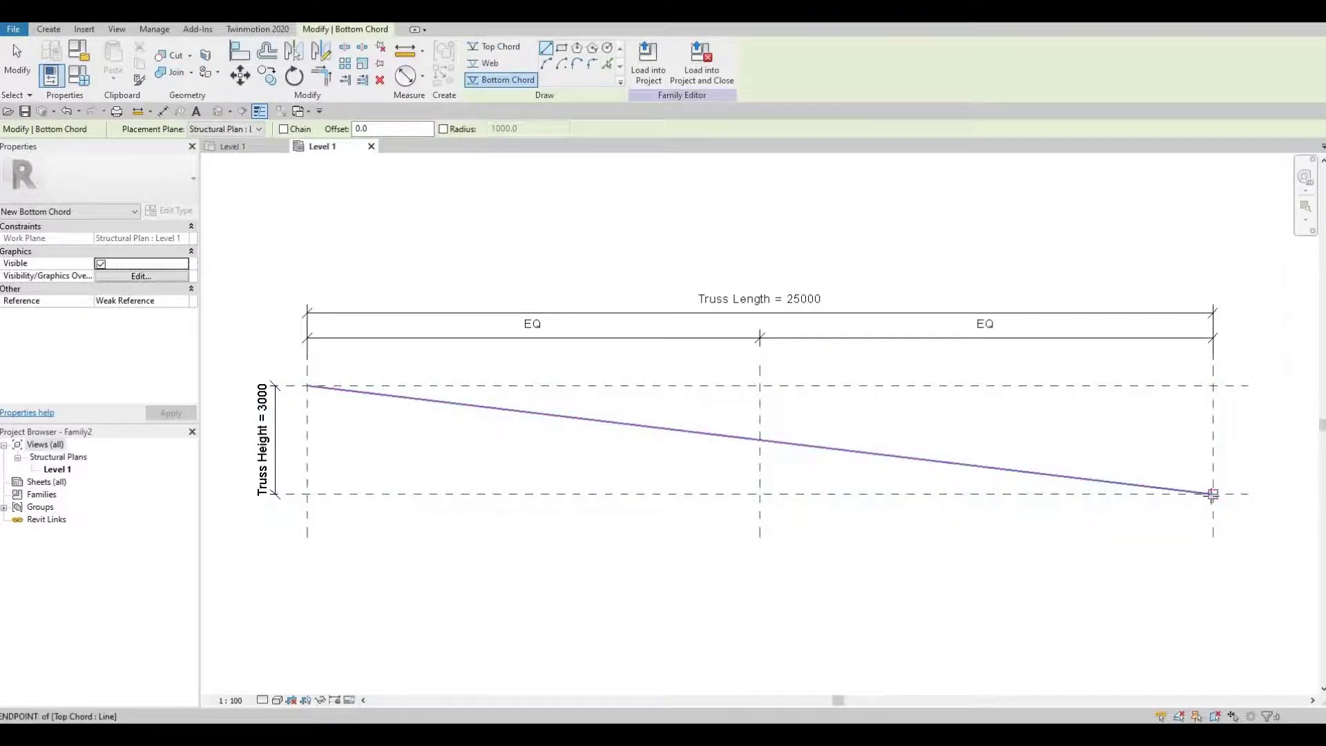
pyautogui.click(1212, 494)
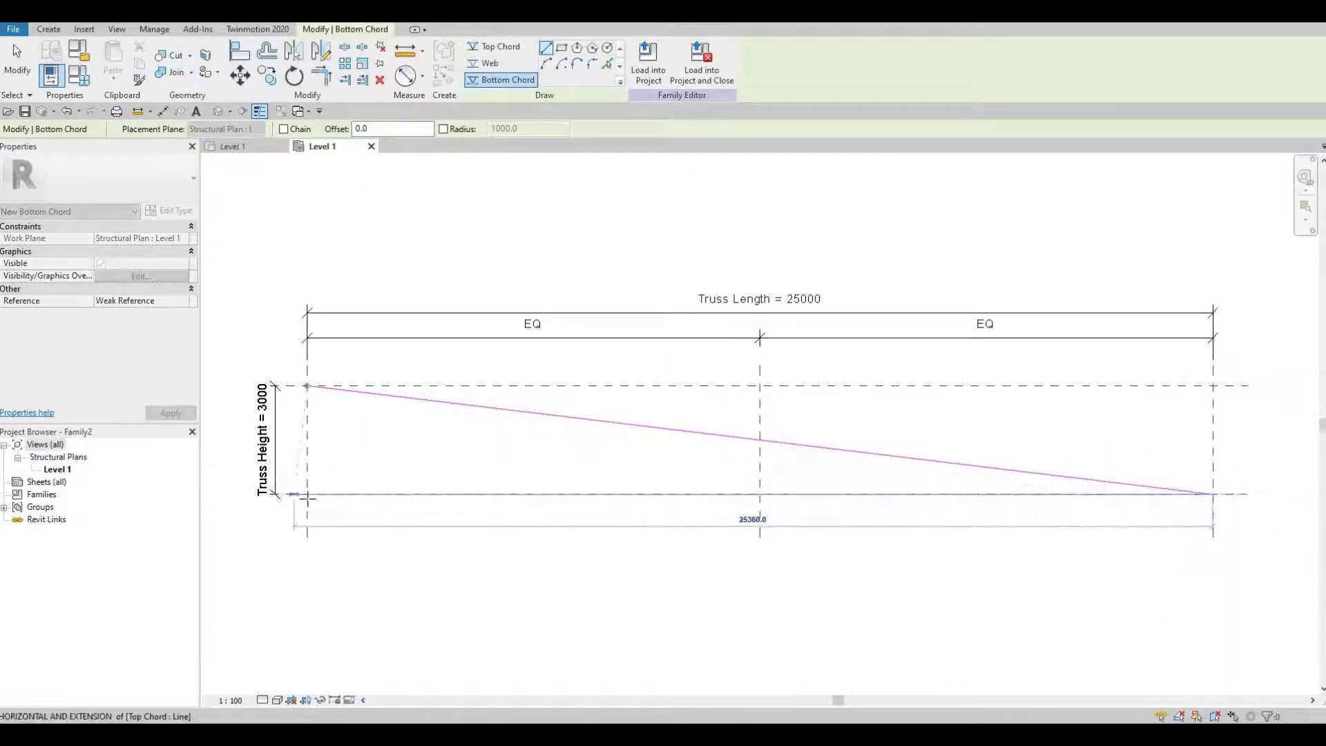
pyautogui.click(307, 494)
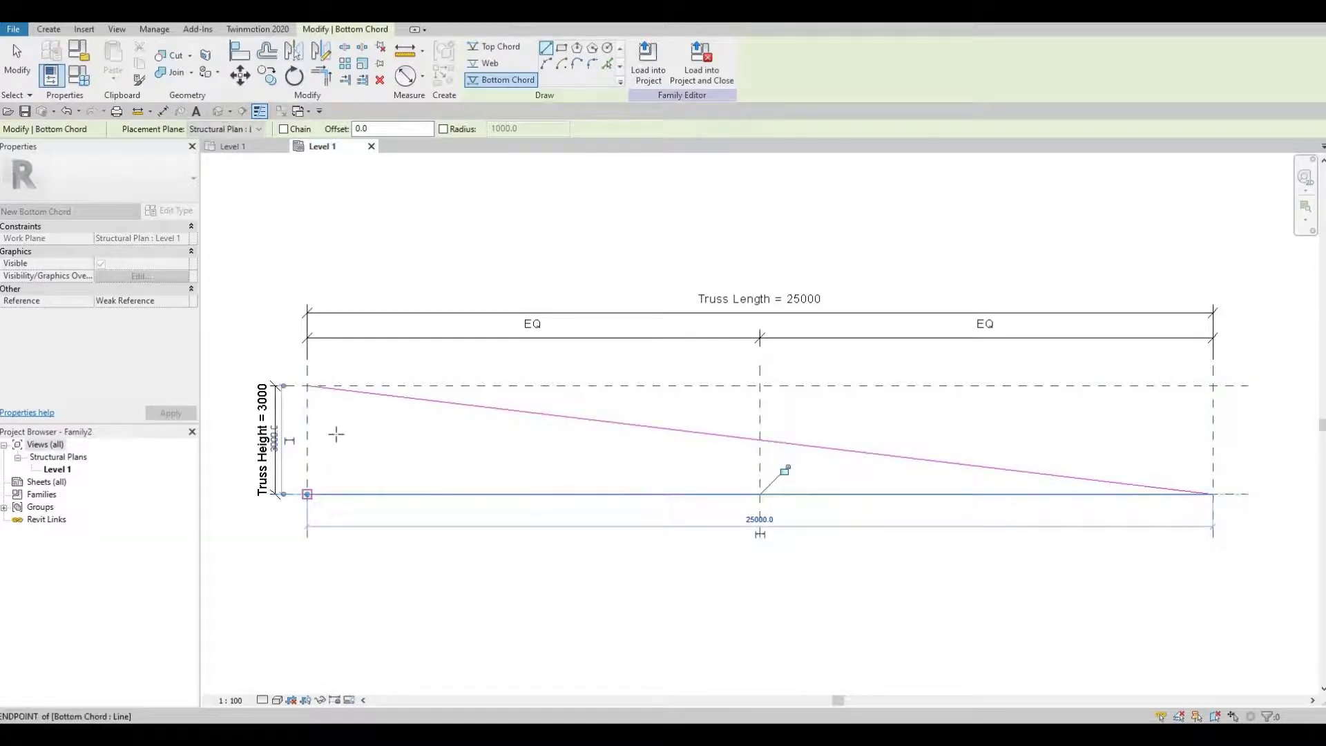
# - Draw a vertical web at the truss's left end, joining the top chord's start to the bottom chord's end
pyautogui.click(47, 30)
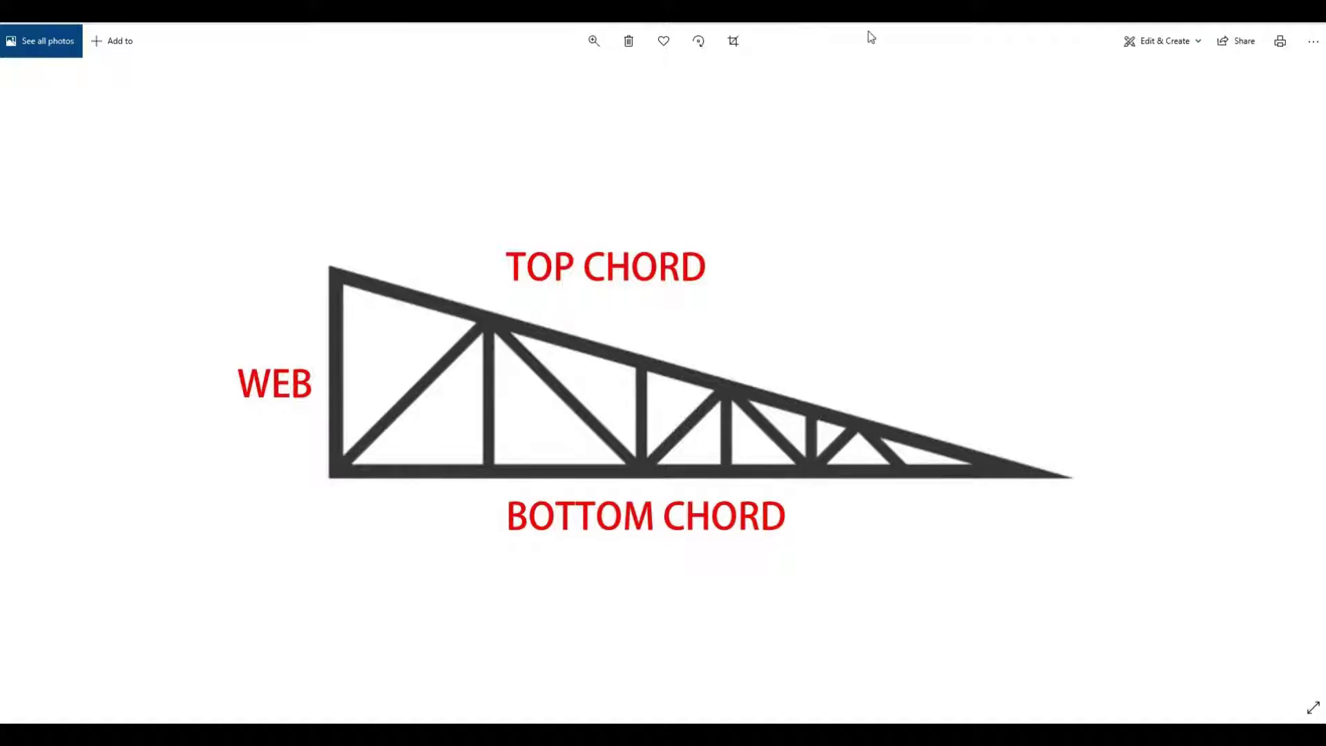
pyautogui.hotkey('alt', 'Tab')
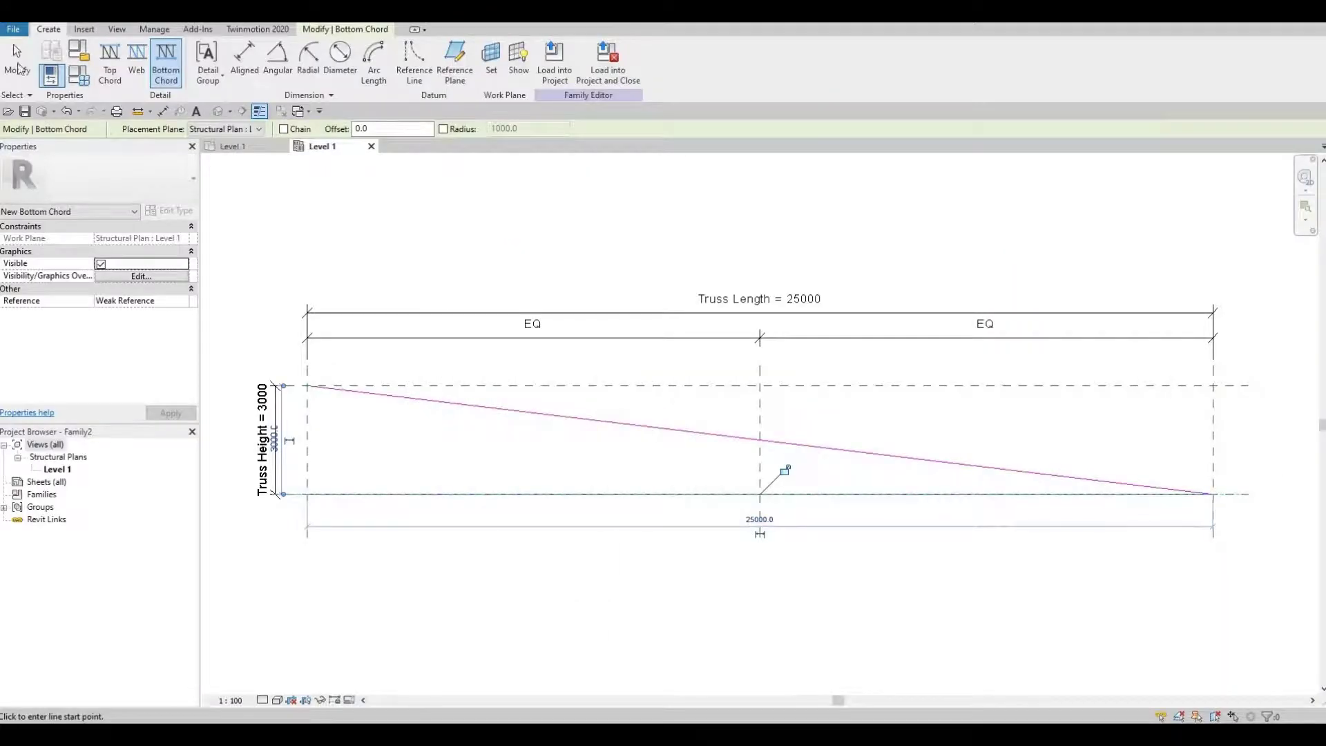
pyautogui.click(136, 57)
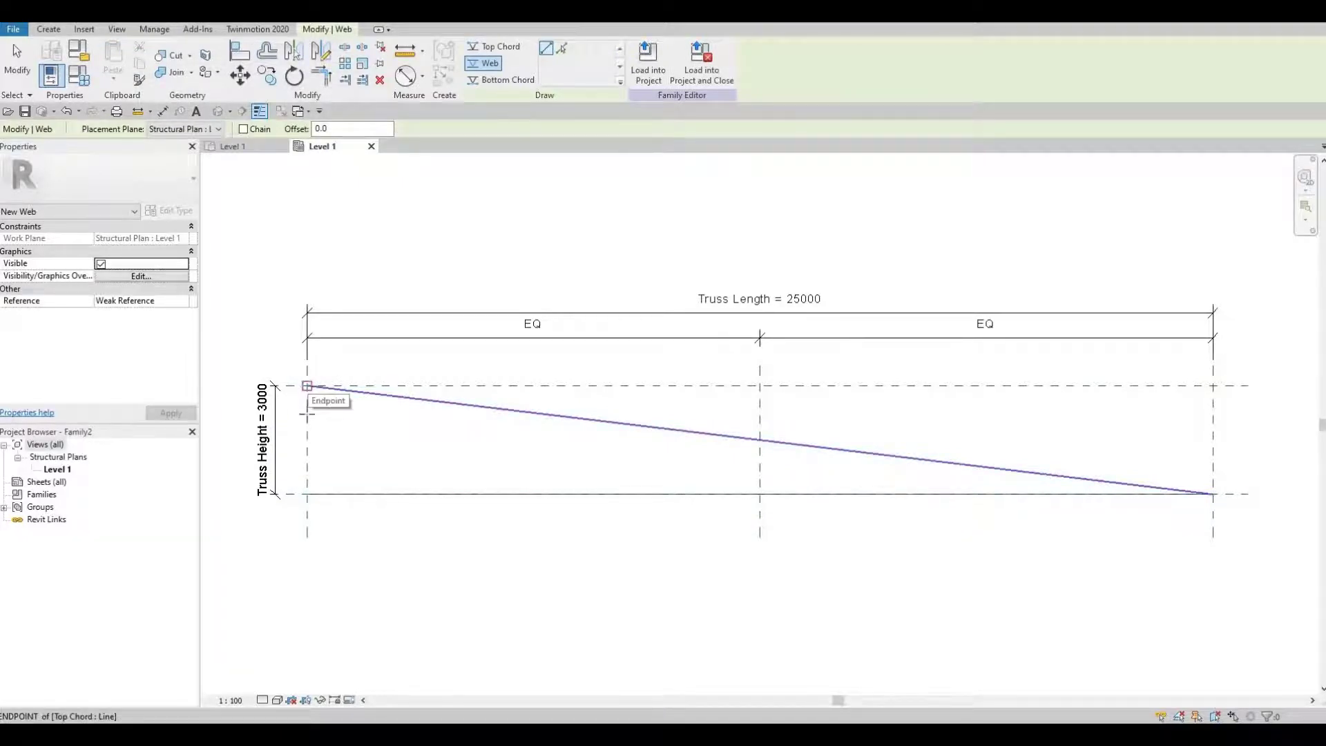
pyautogui.click(307, 386)
pyautogui.click(307, 494)
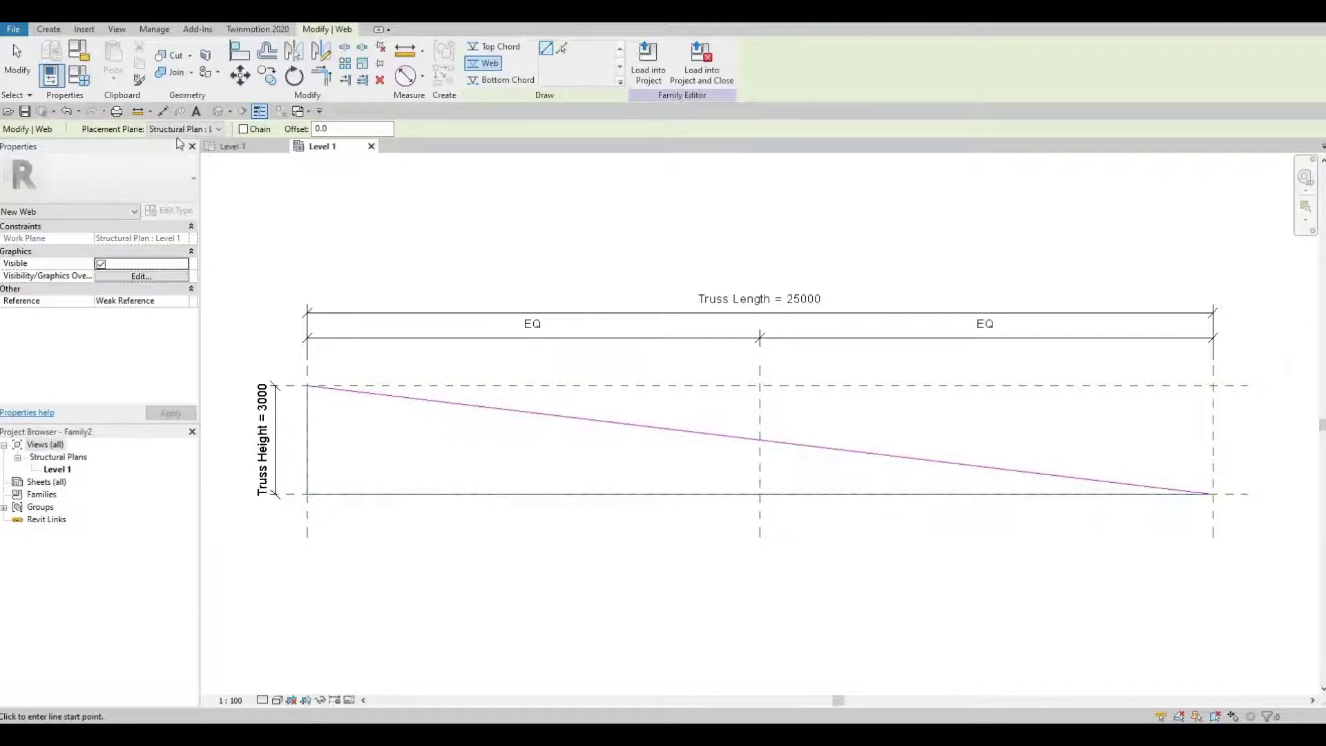
# - Place three vertical reference planes crossing the truss, about 3000, 7500 and 19100 mm from its left end
pyautogui.click(51, 29)
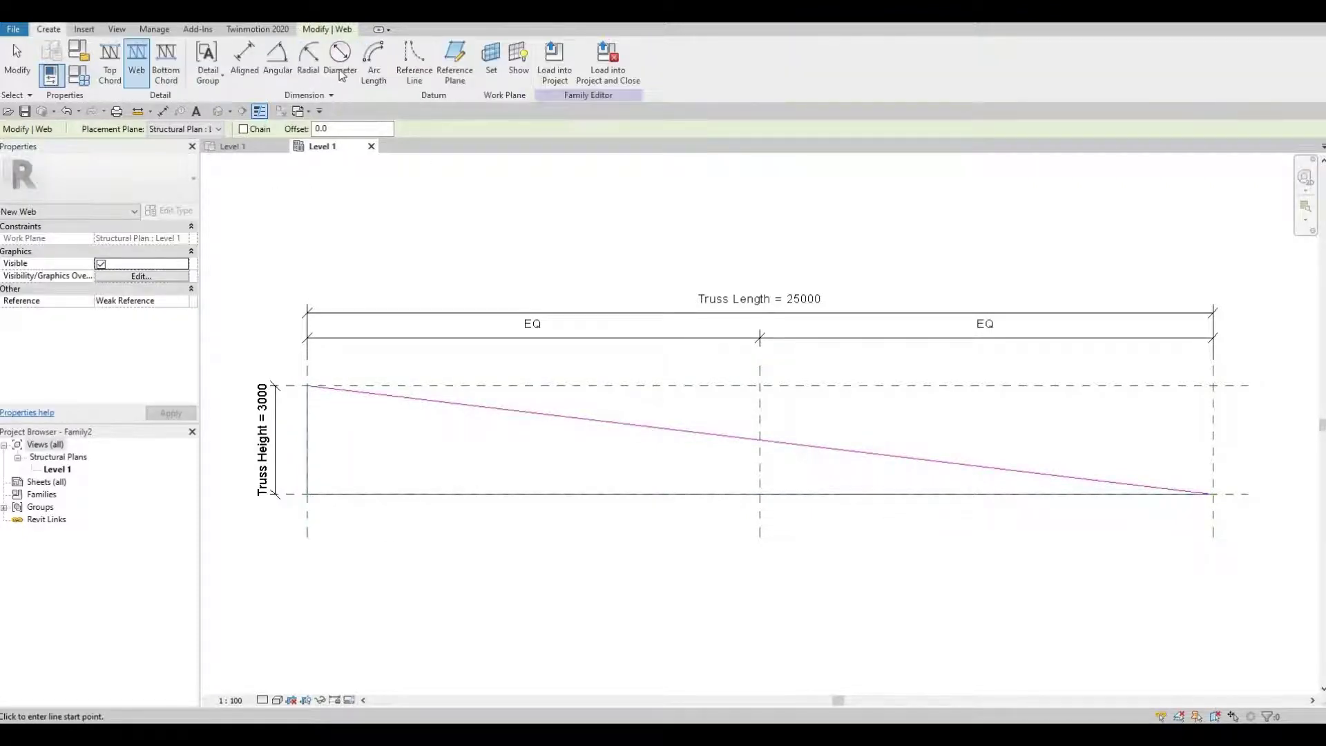
pyautogui.click(455, 62)
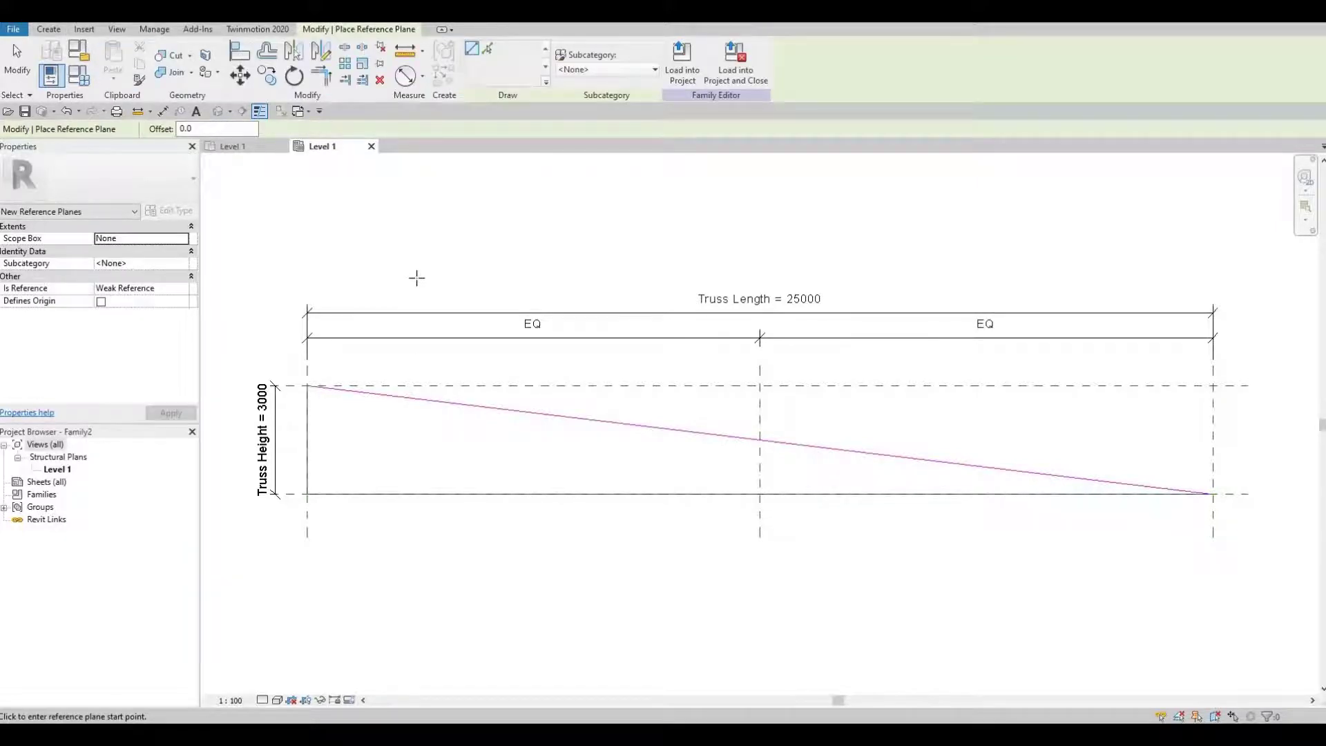
pyautogui.click(416, 277)
pyautogui.click(416, 560)
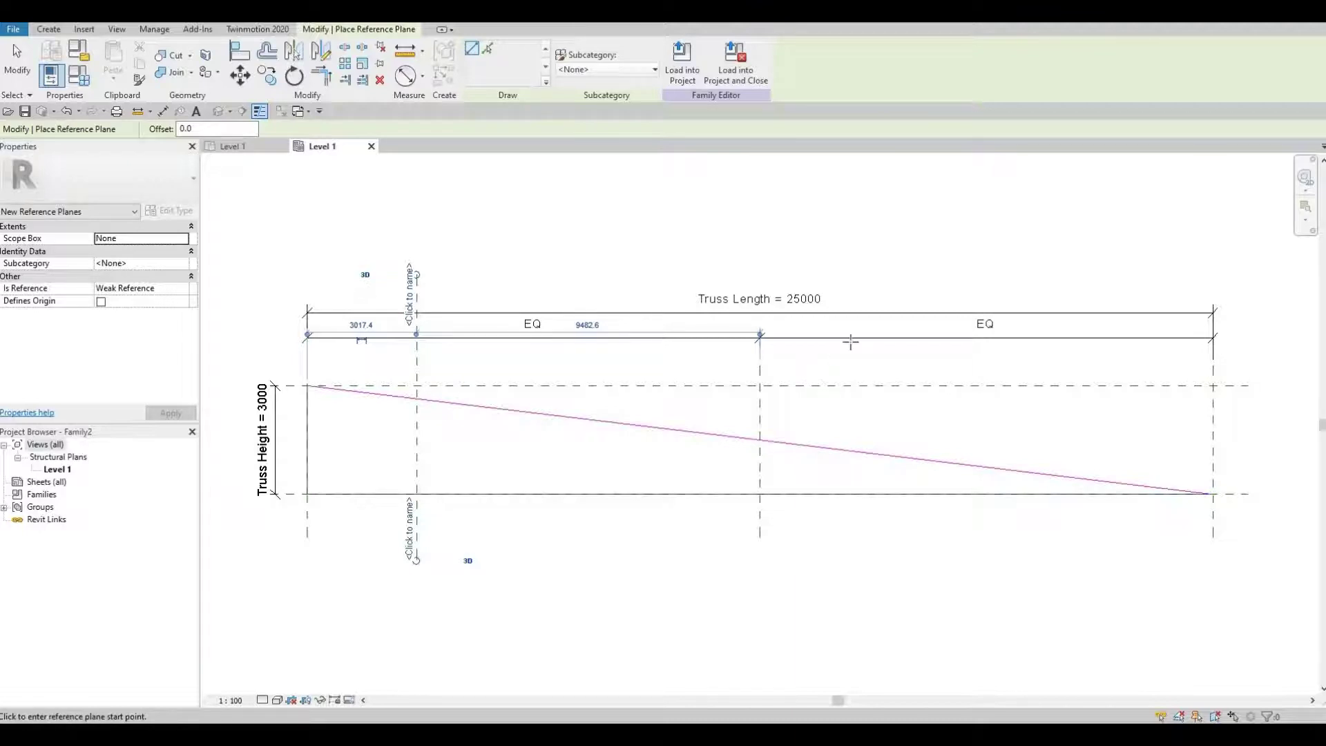
pyautogui.click(999, 274)
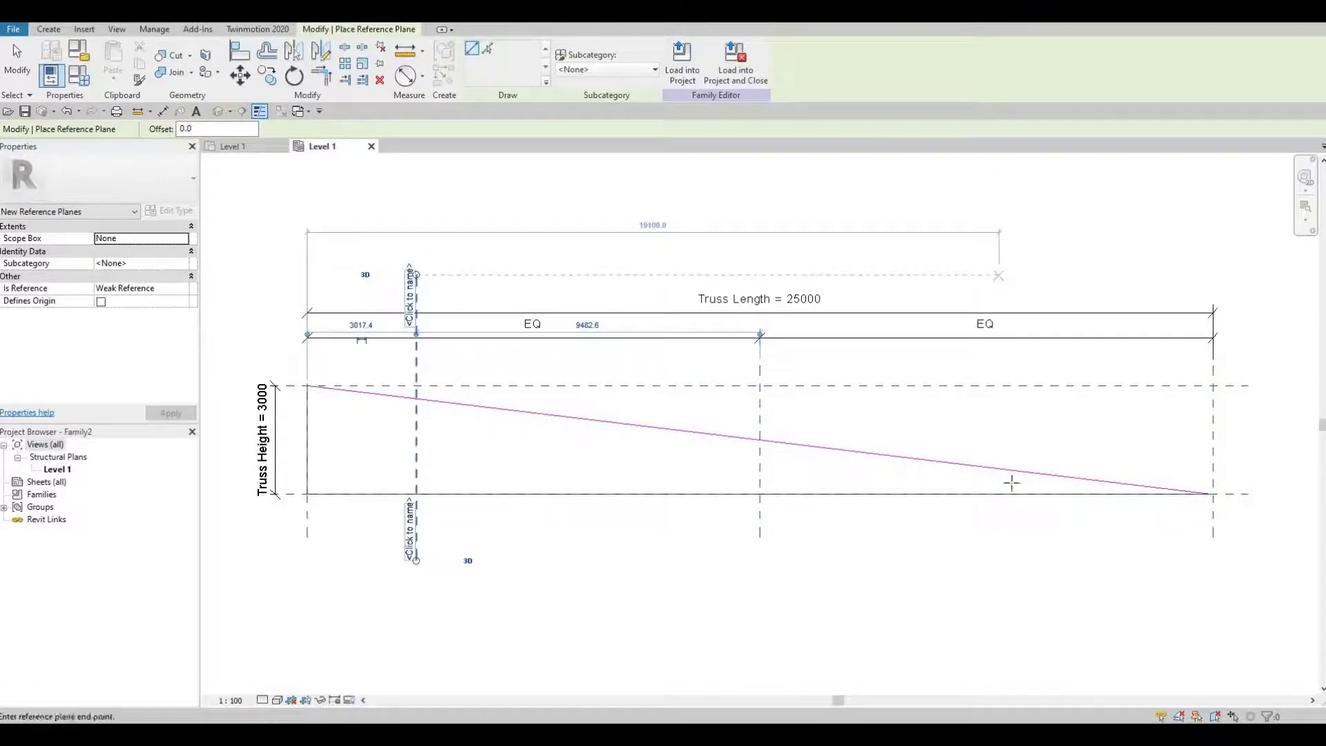
pyautogui.click(1001, 599)
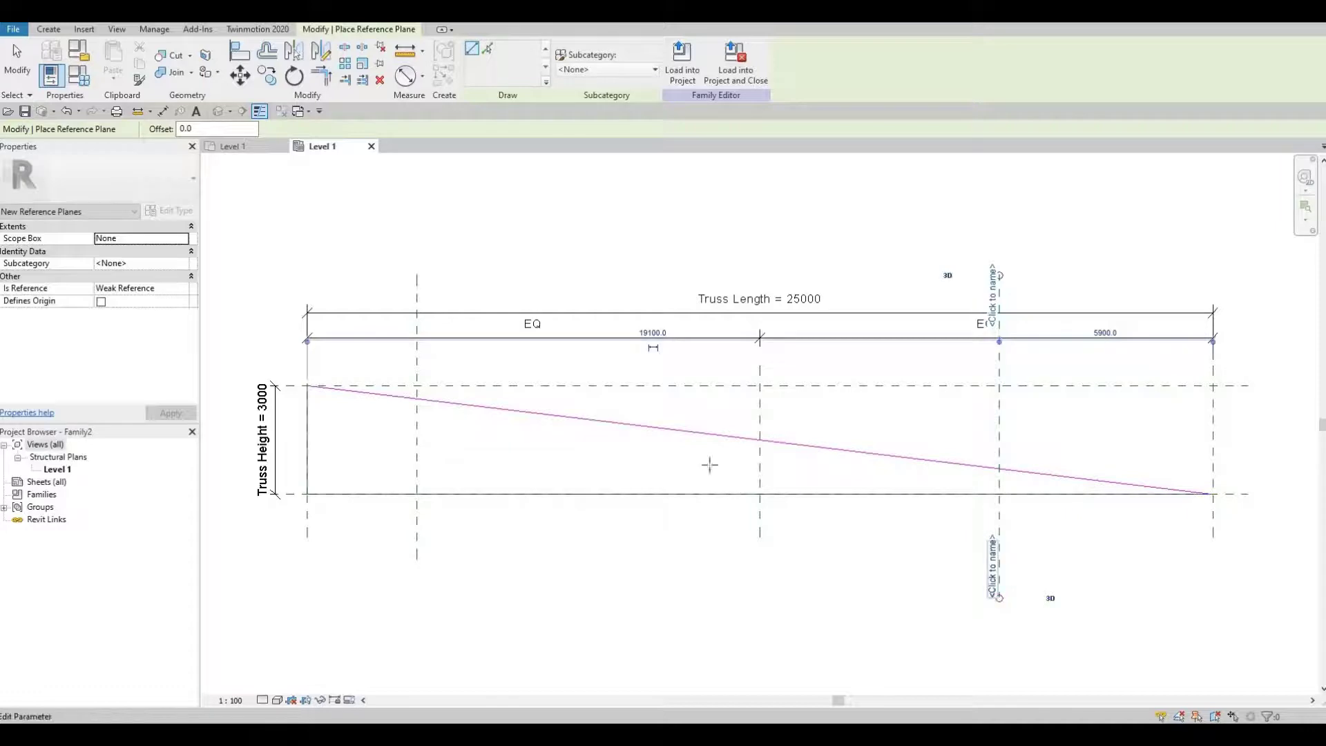
pyautogui.click(578, 266)
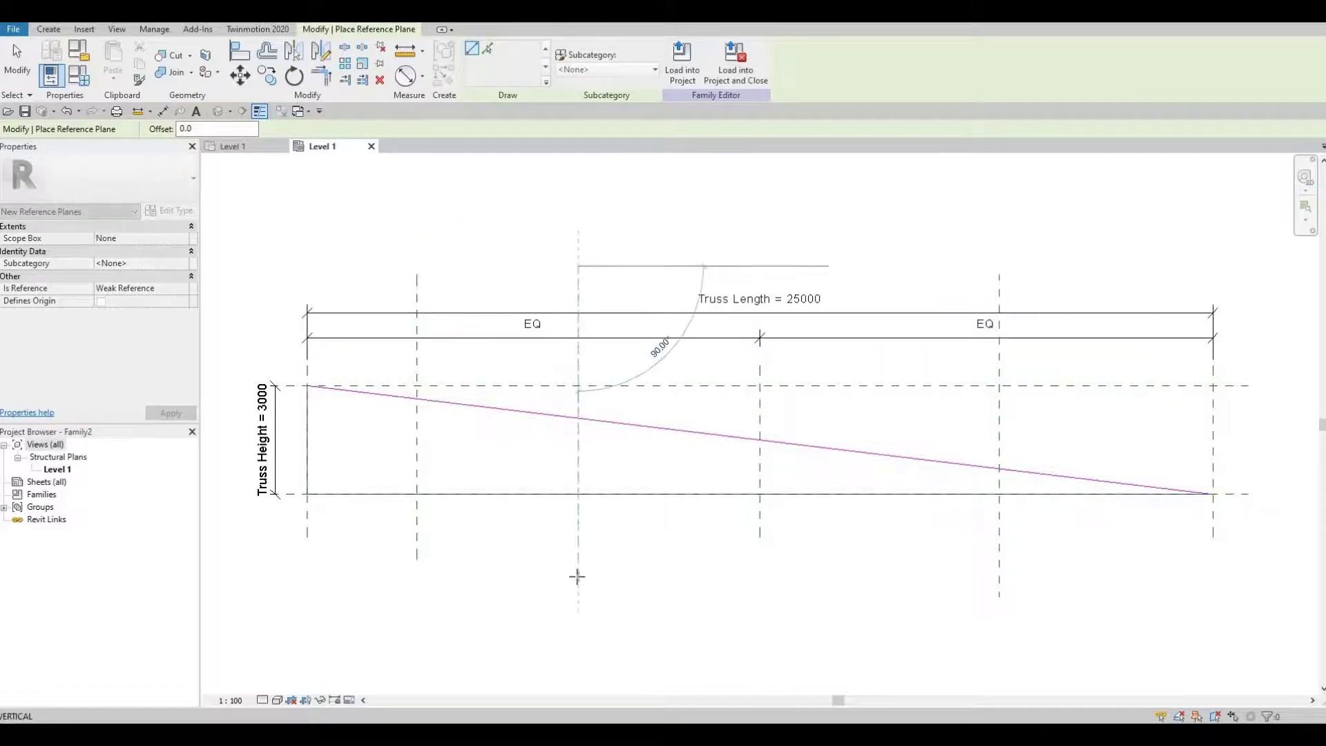
pyautogui.click(577, 576)
pyautogui.press('Escape')
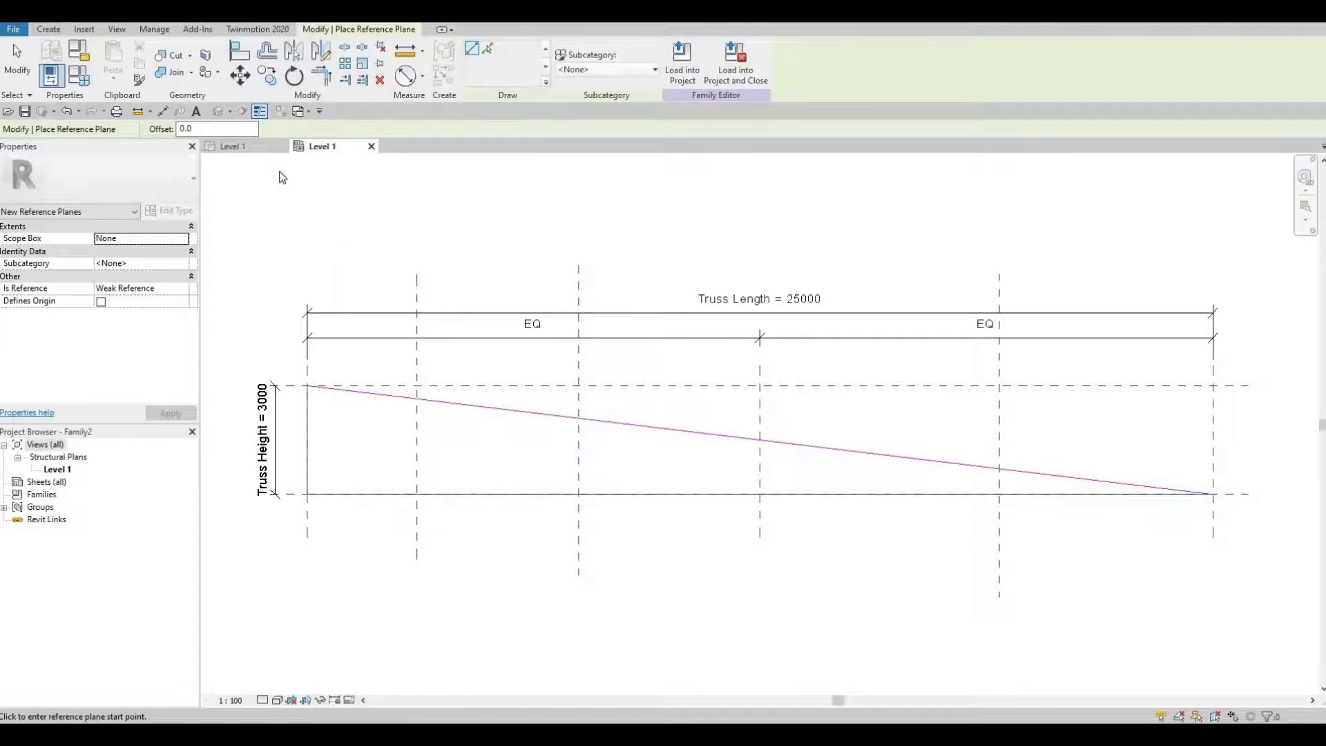
pyautogui.press('Escape')
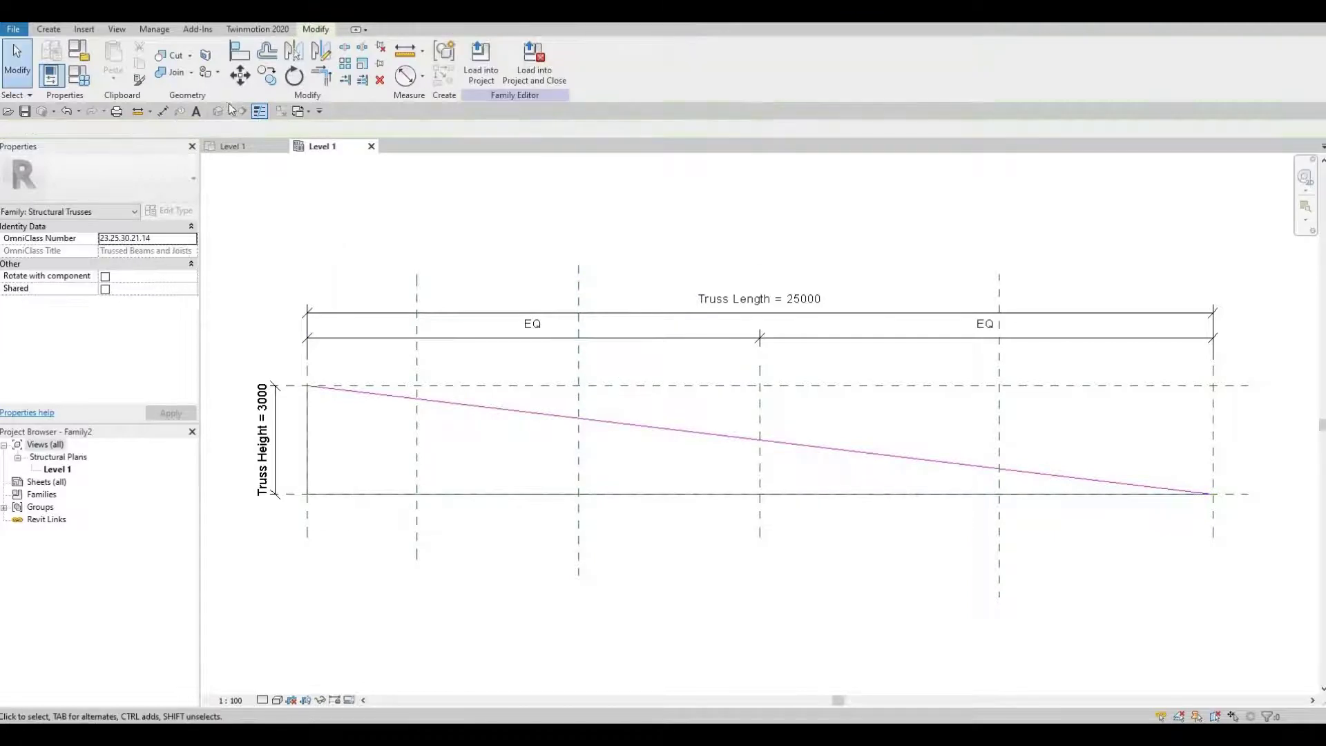
# - Add an aligned dimension string from the left reference plane through the three new planes and the centre plane, and make its segments equal
pyautogui.click(163, 111)
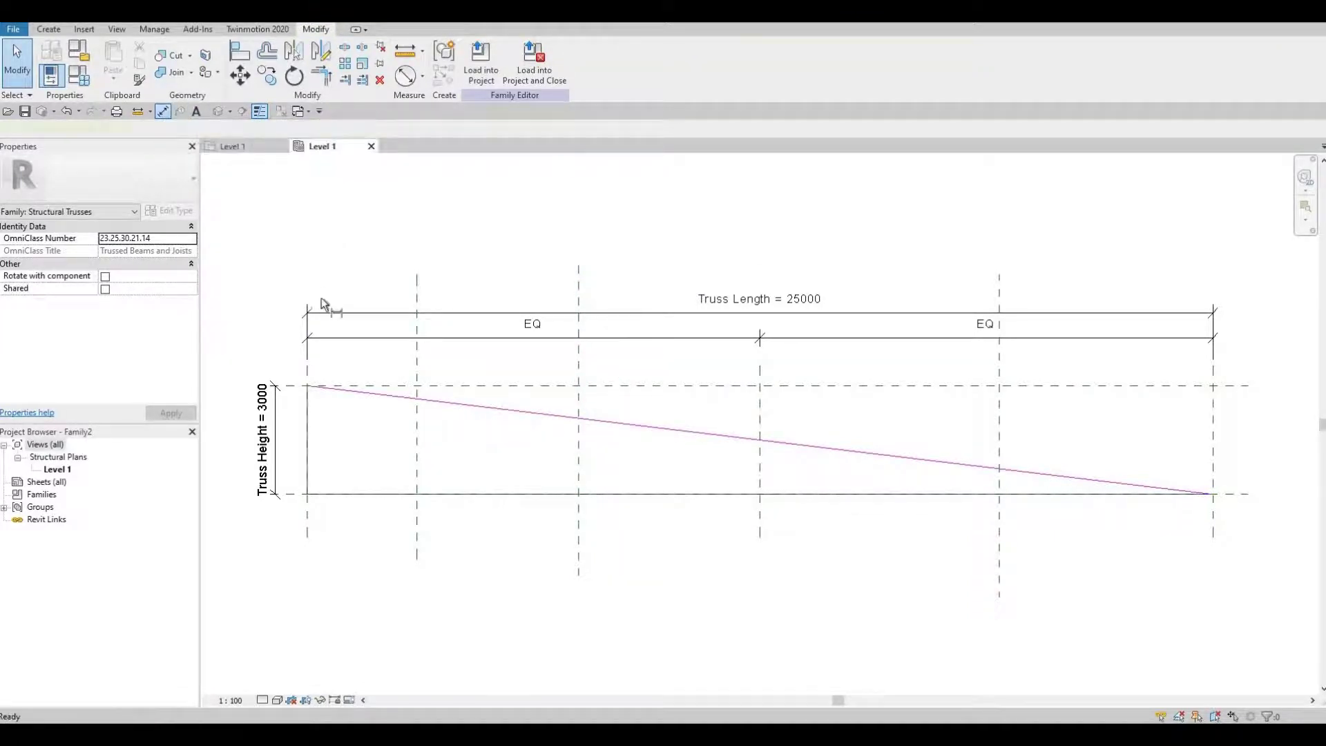
pyautogui.click(381, 364)
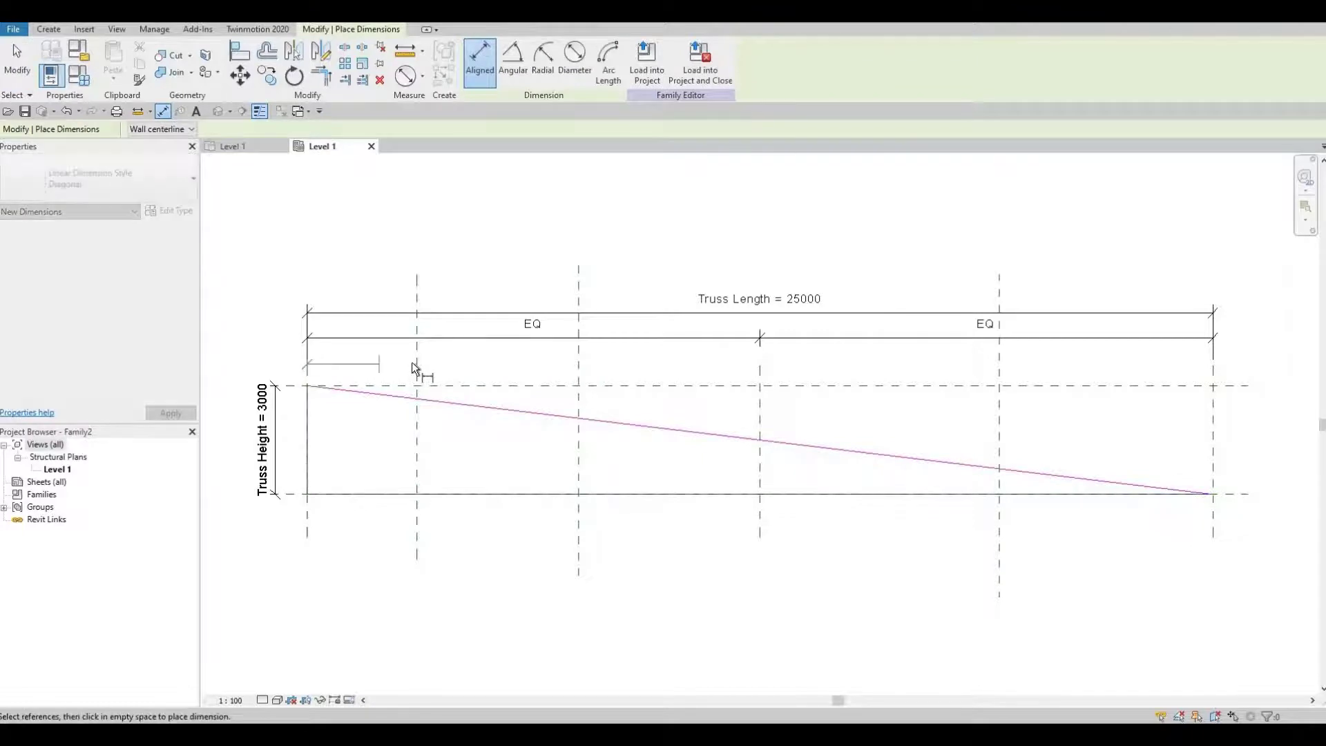
pyautogui.click(414, 367)
pyautogui.click(581, 370)
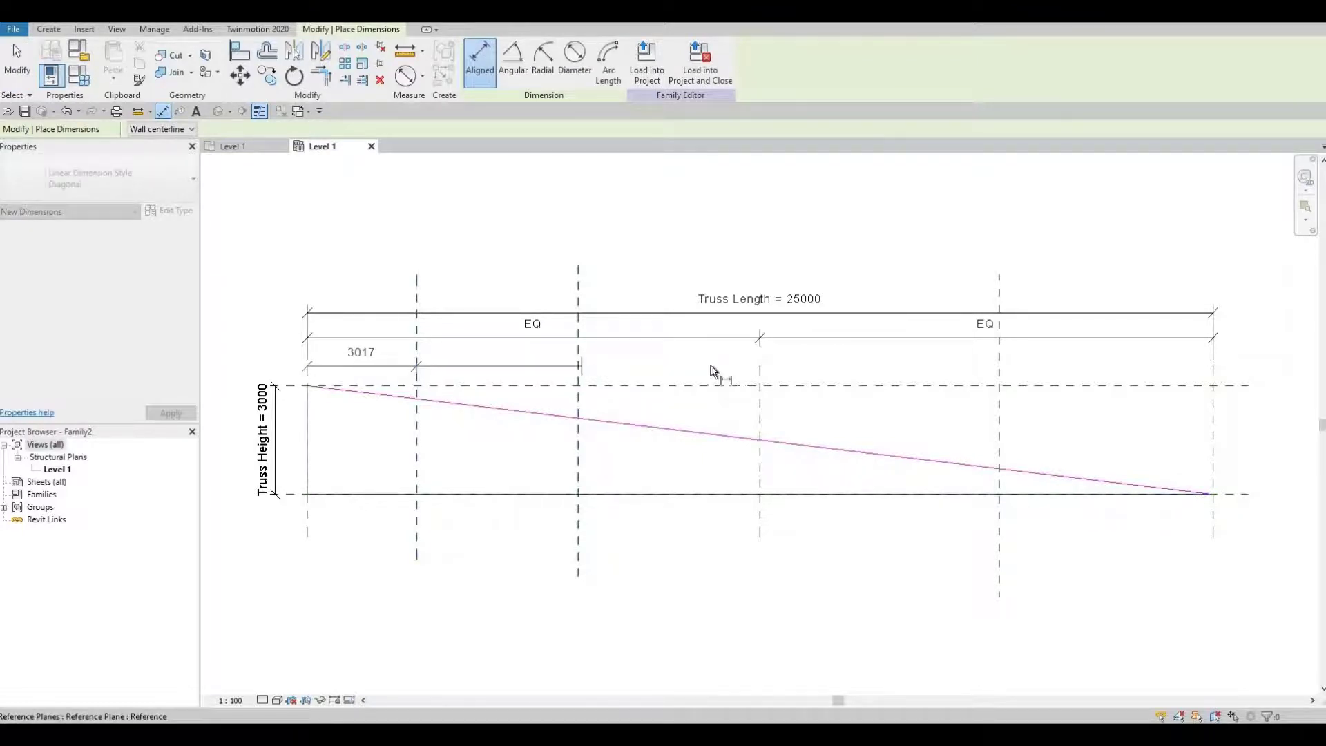
pyautogui.click(759, 373)
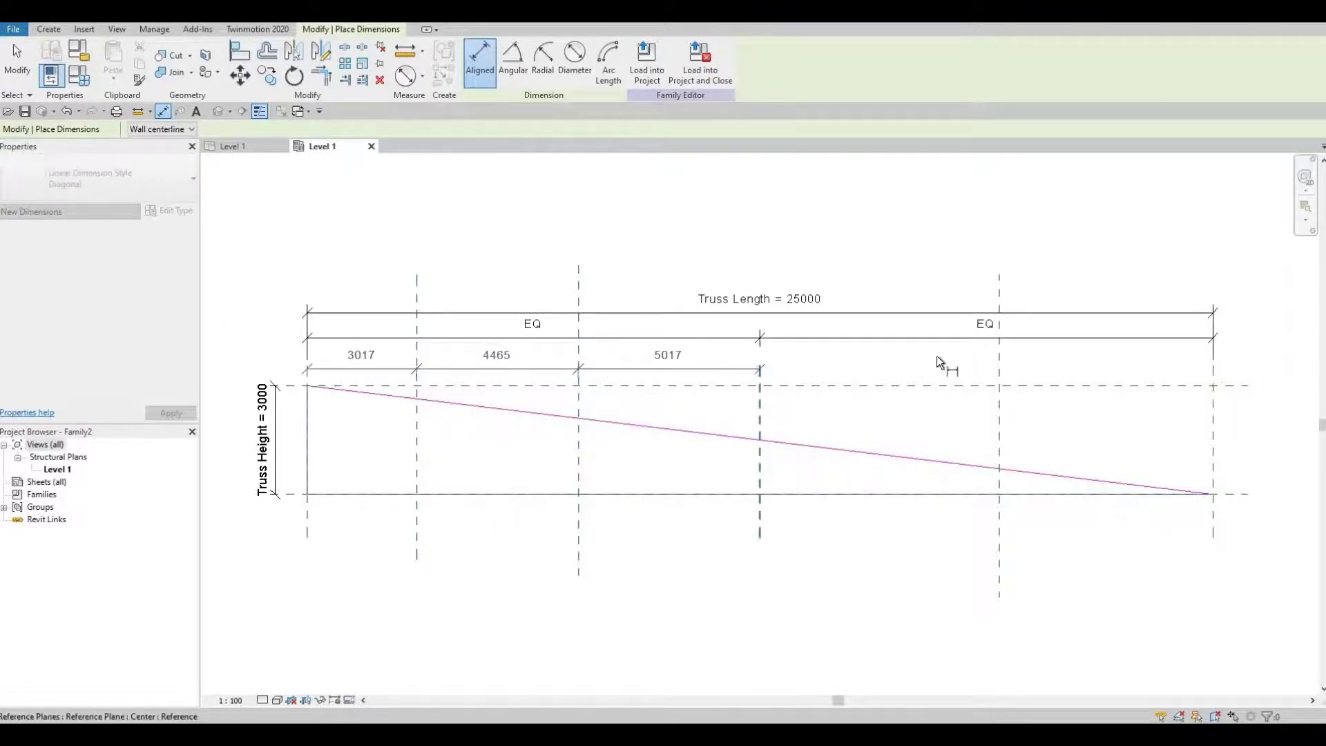
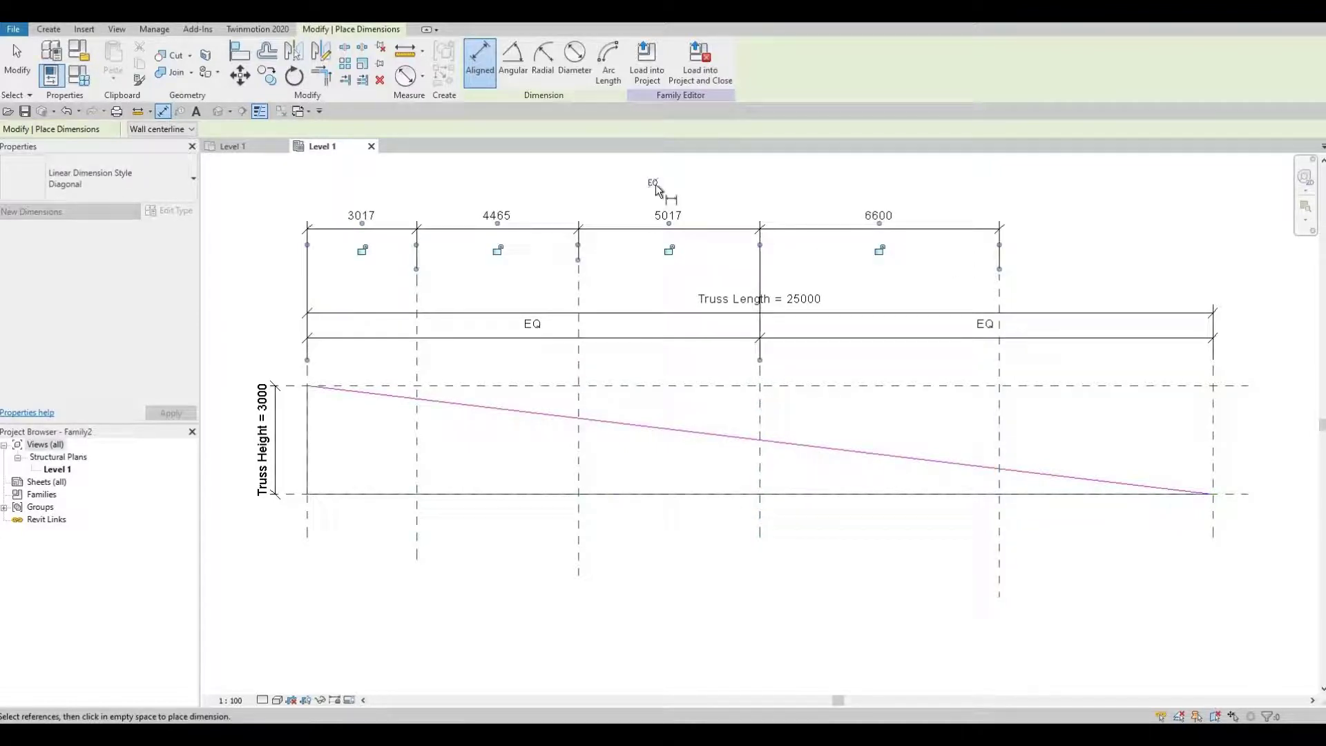
pyautogui.click(655, 185)
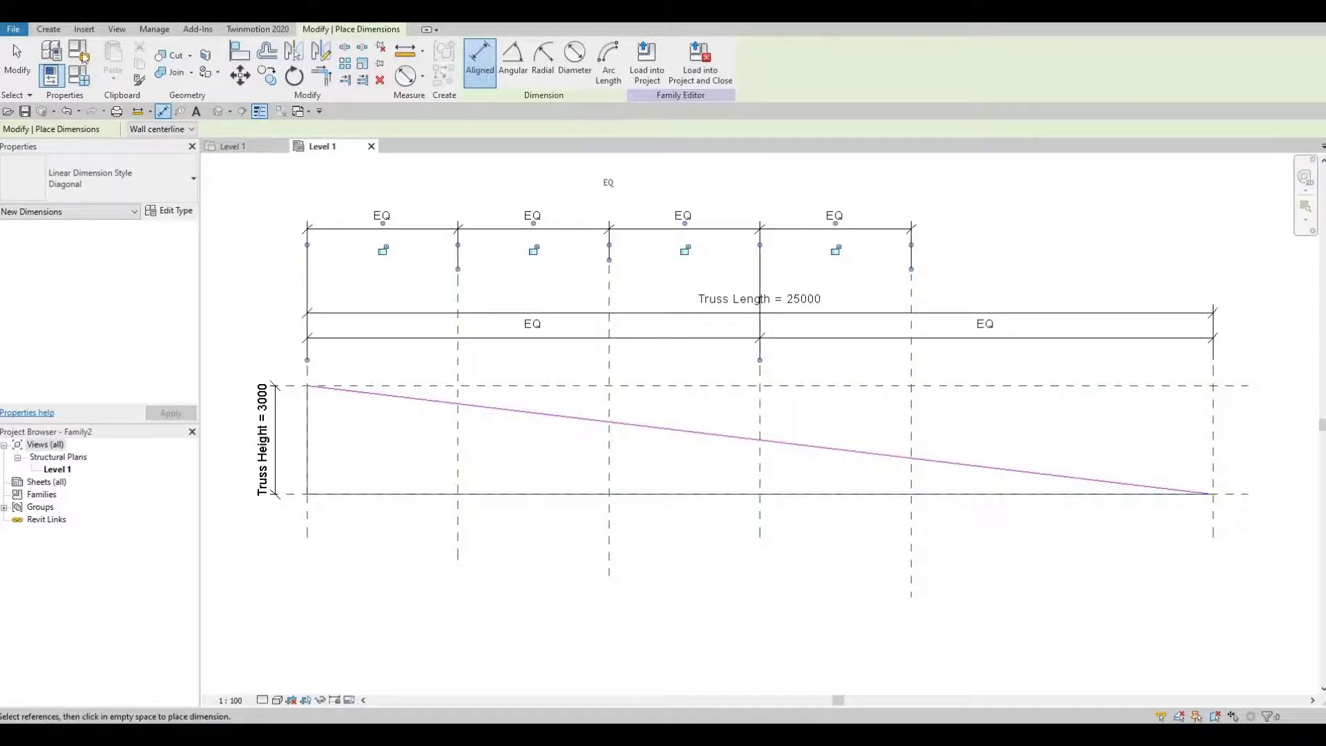
# - Draw four vertical webs from the top chord to the bottom chord, one on each interior reference plane
pyautogui.click(51, 32)
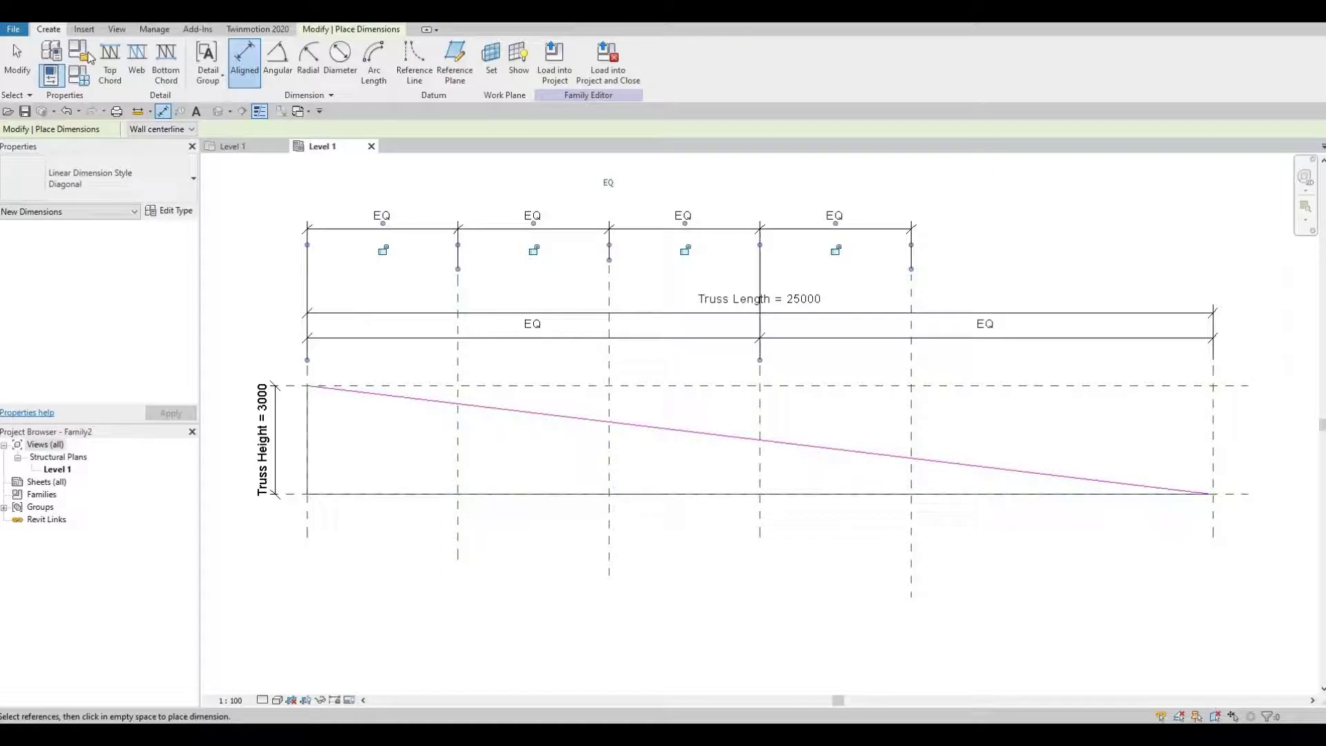
pyautogui.click(134, 57)
pyautogui.click(458, 404)
pyautogui.click(458, 493)
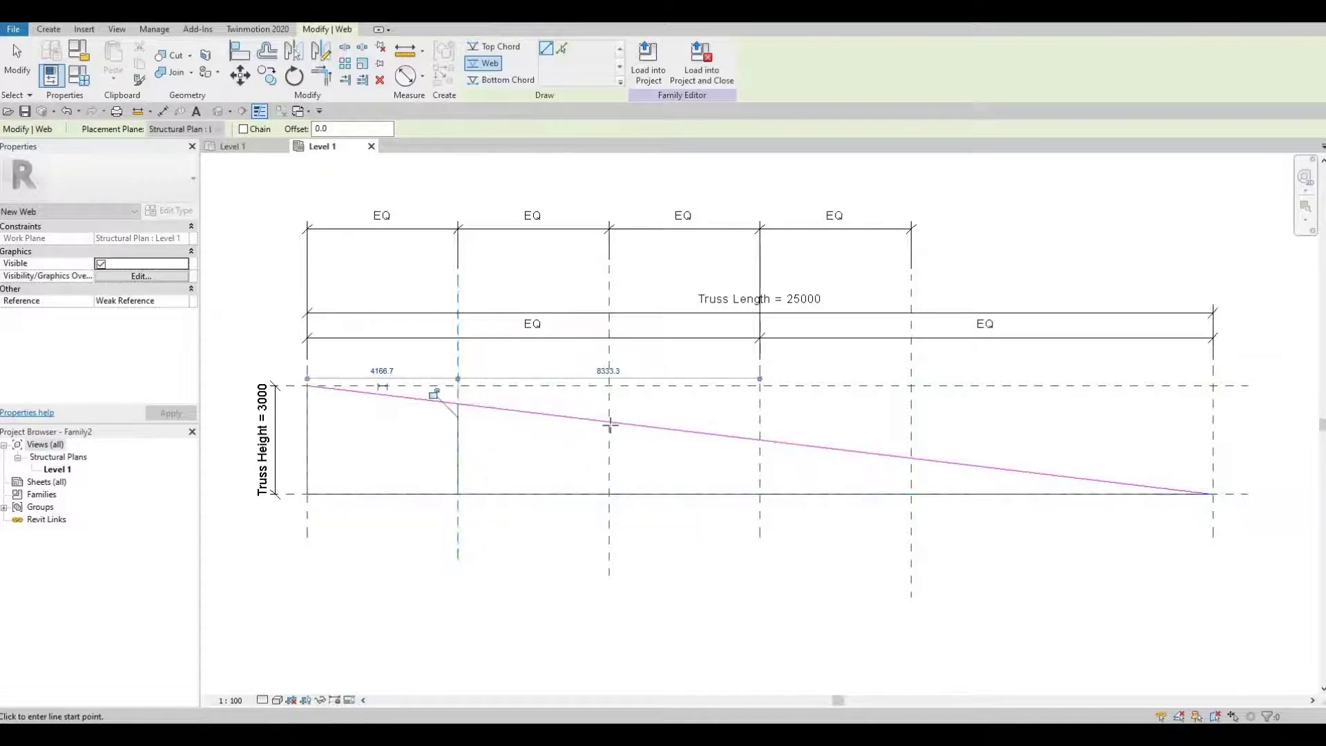
pyautogui.click(609, 421)
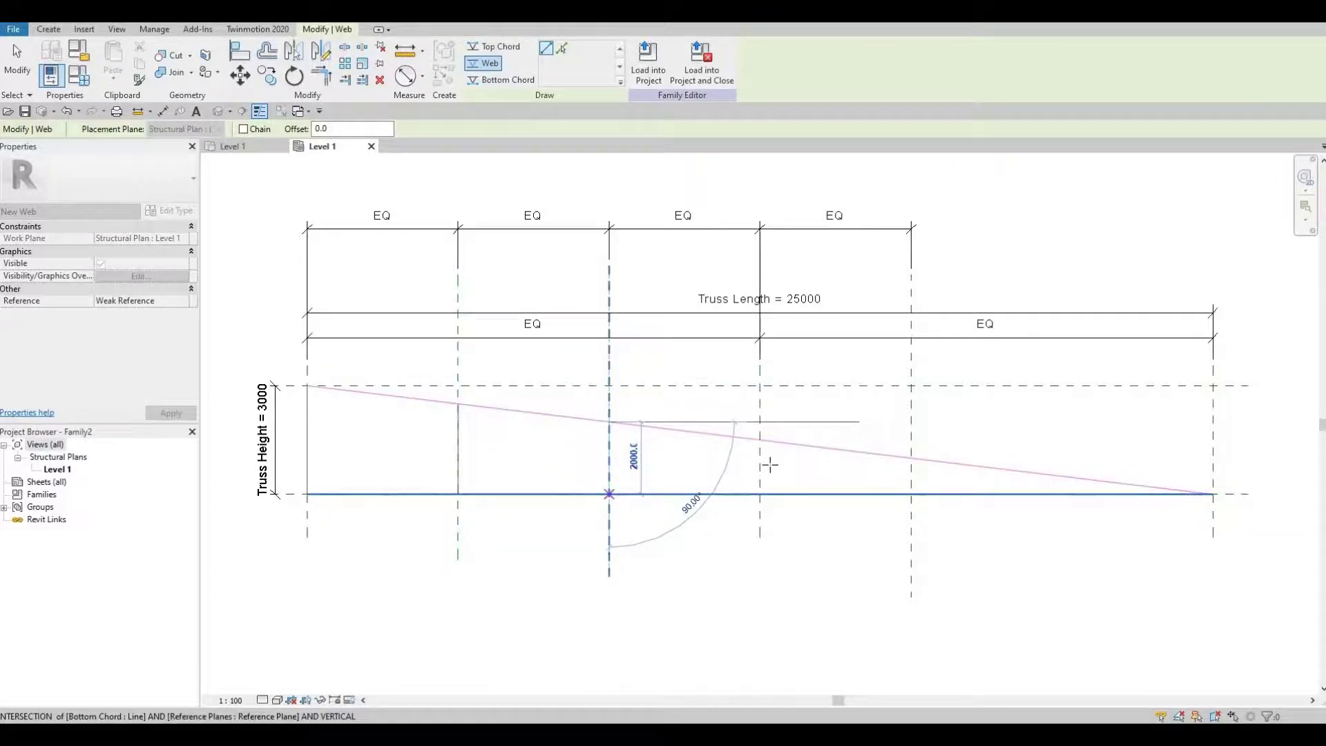
pyautogui.click(757, 485)
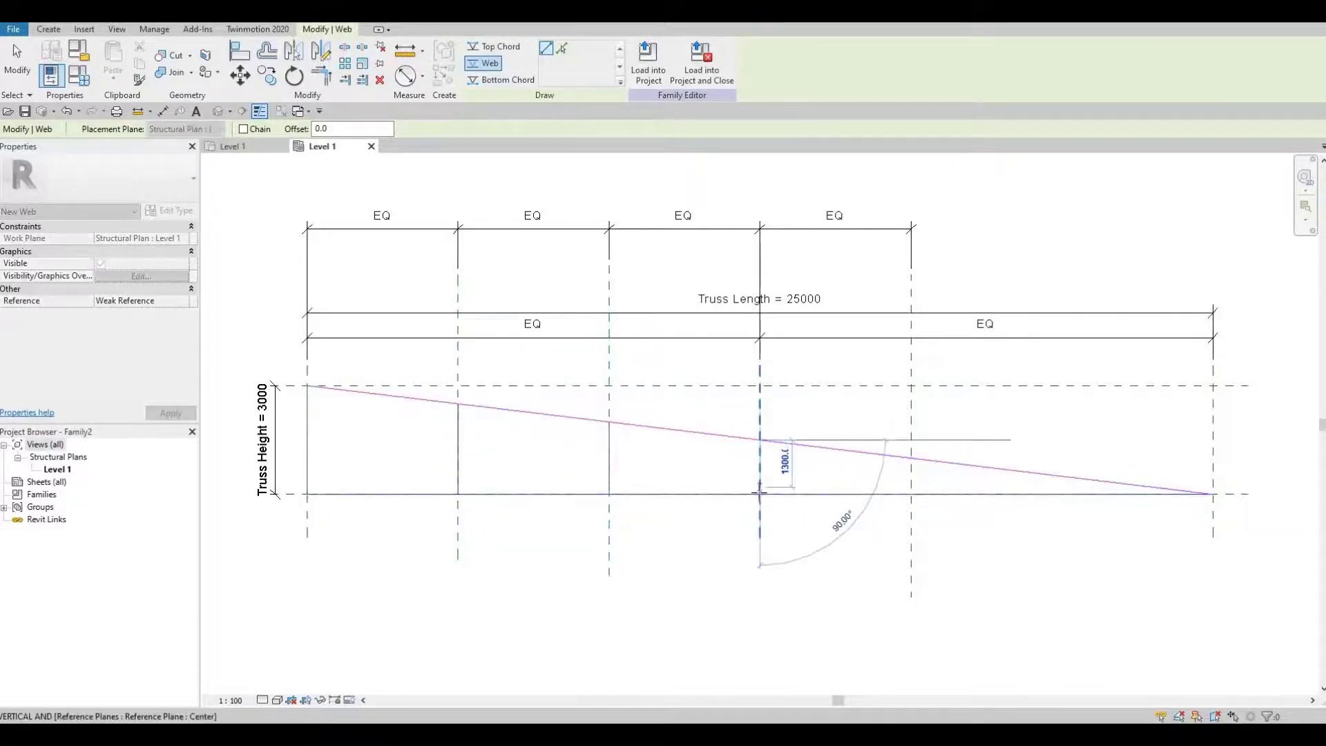
pyautogui.click(910, 460)
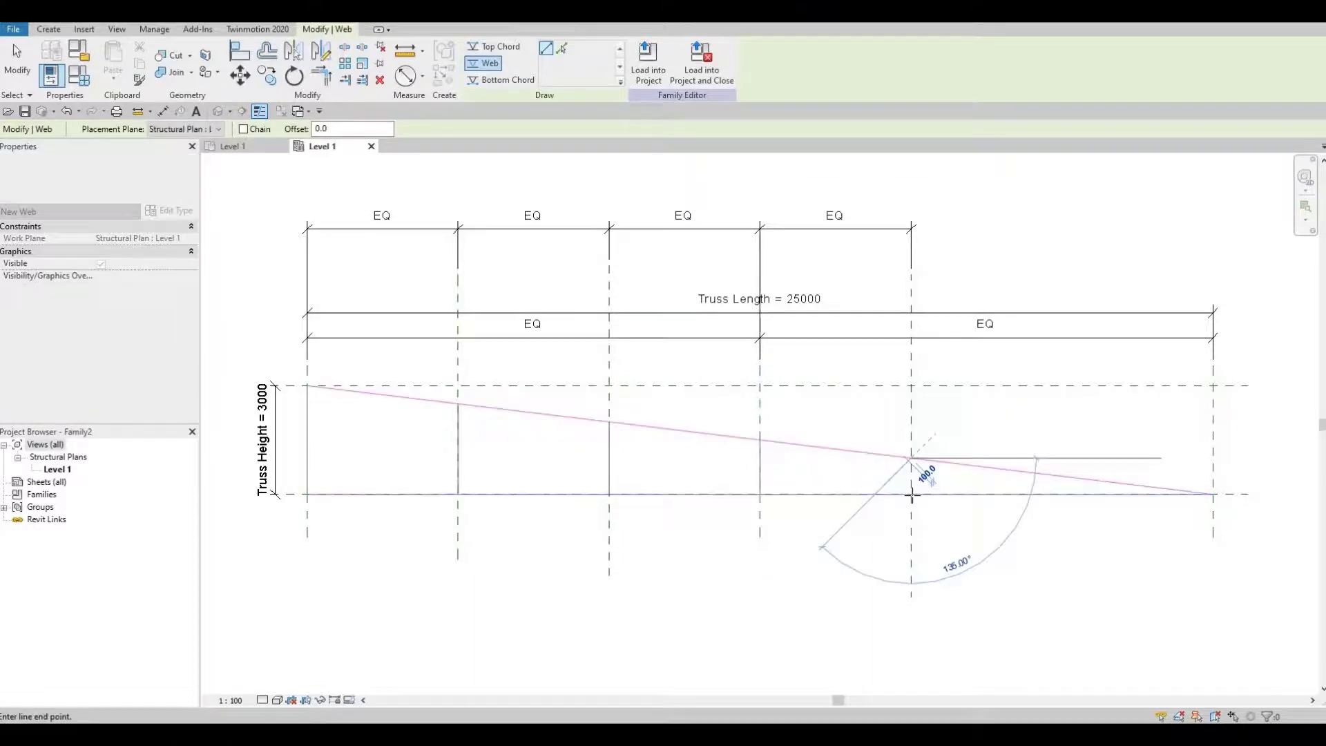
pyautogui.click(911, 494)
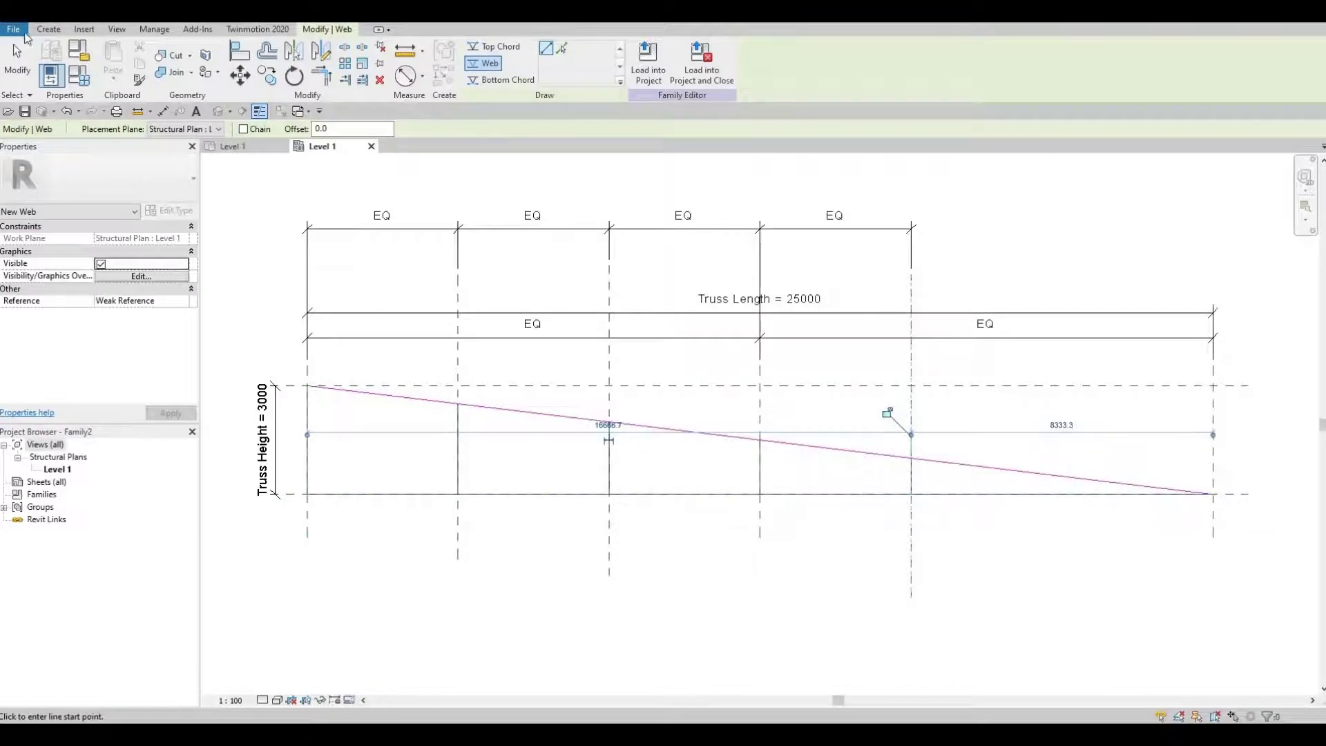
# - Draw four zigzag diagonal webs between the chords, from the bottom chord's left end to its intersection with the fourth interior reference plane
pyautogui.click(48, 29)
pyautogui.click(136, 67)
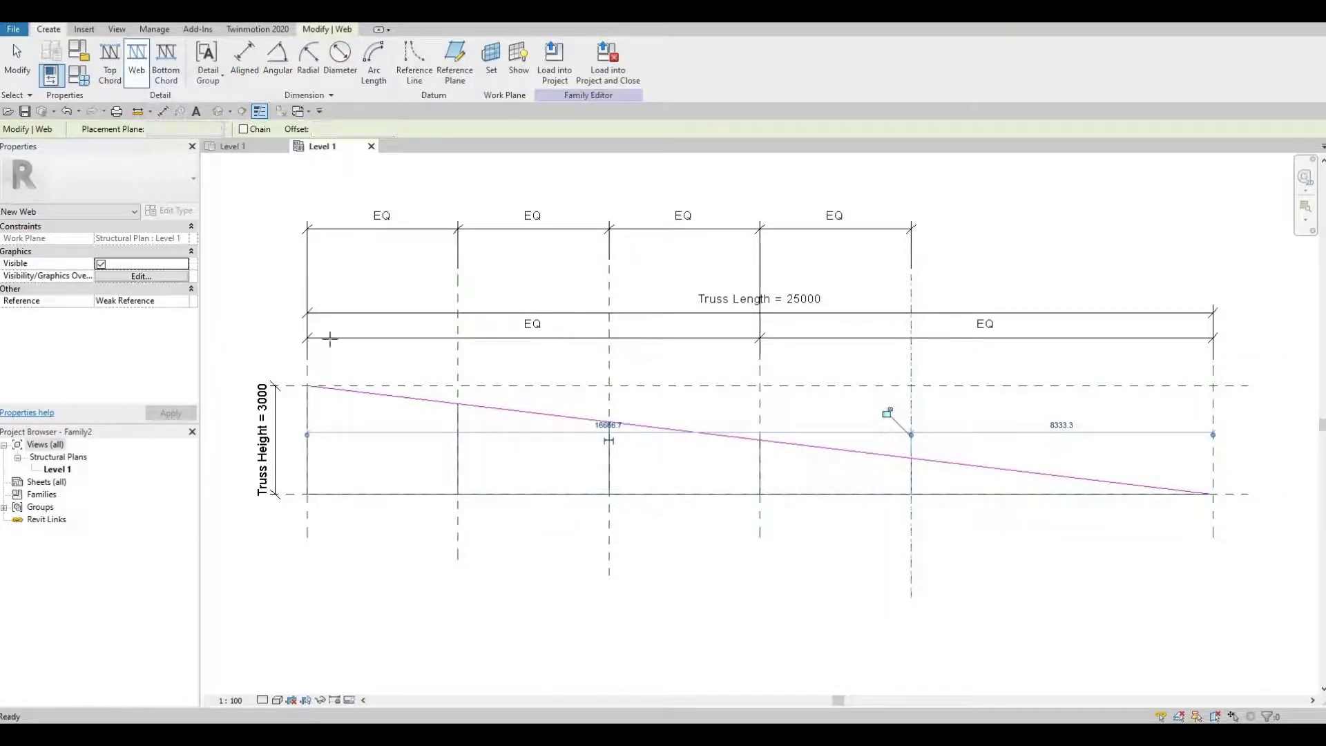
pyautogui.click(307, 494)
pyautogui.click(458, 403)
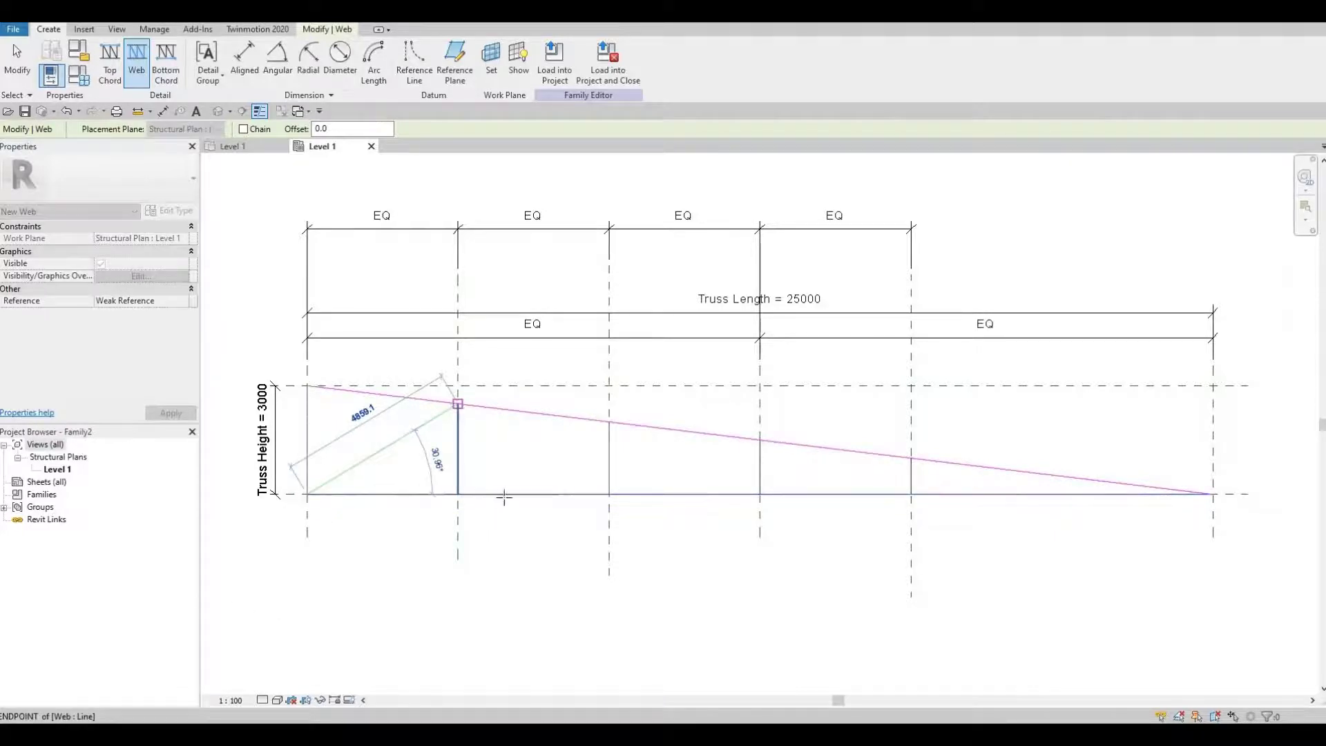
pyautogui.click(609, 494)
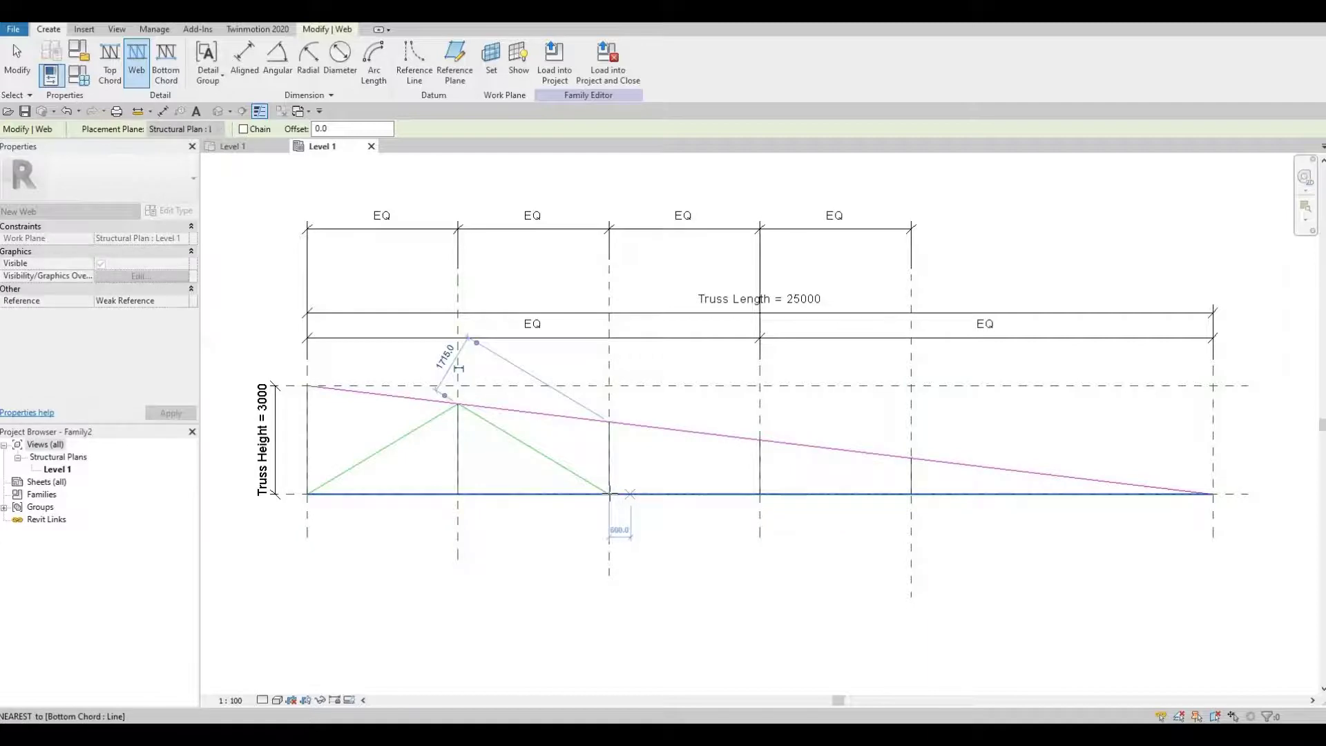
pyautogui.click(609, 494)
pyautogui.click(760, 440)
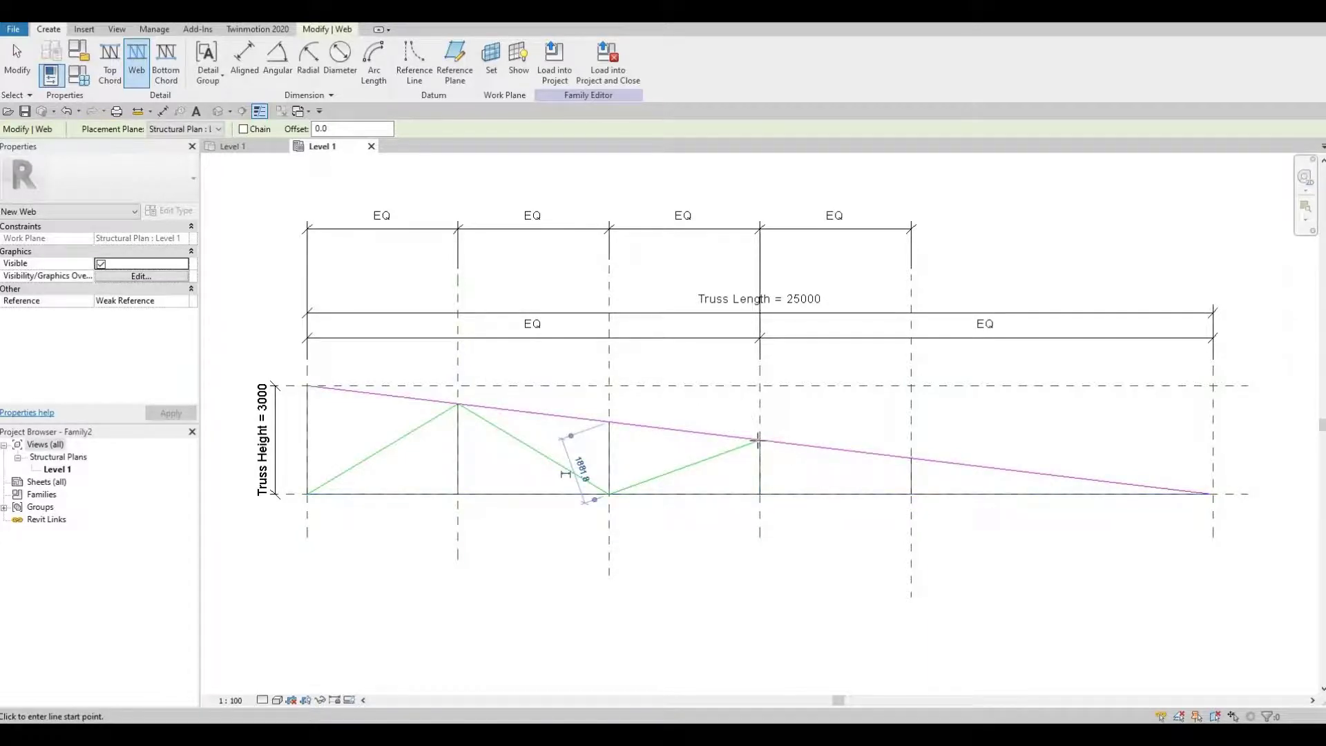
pyautogui.click(759, 440)
pyautogui.click(926, 496)
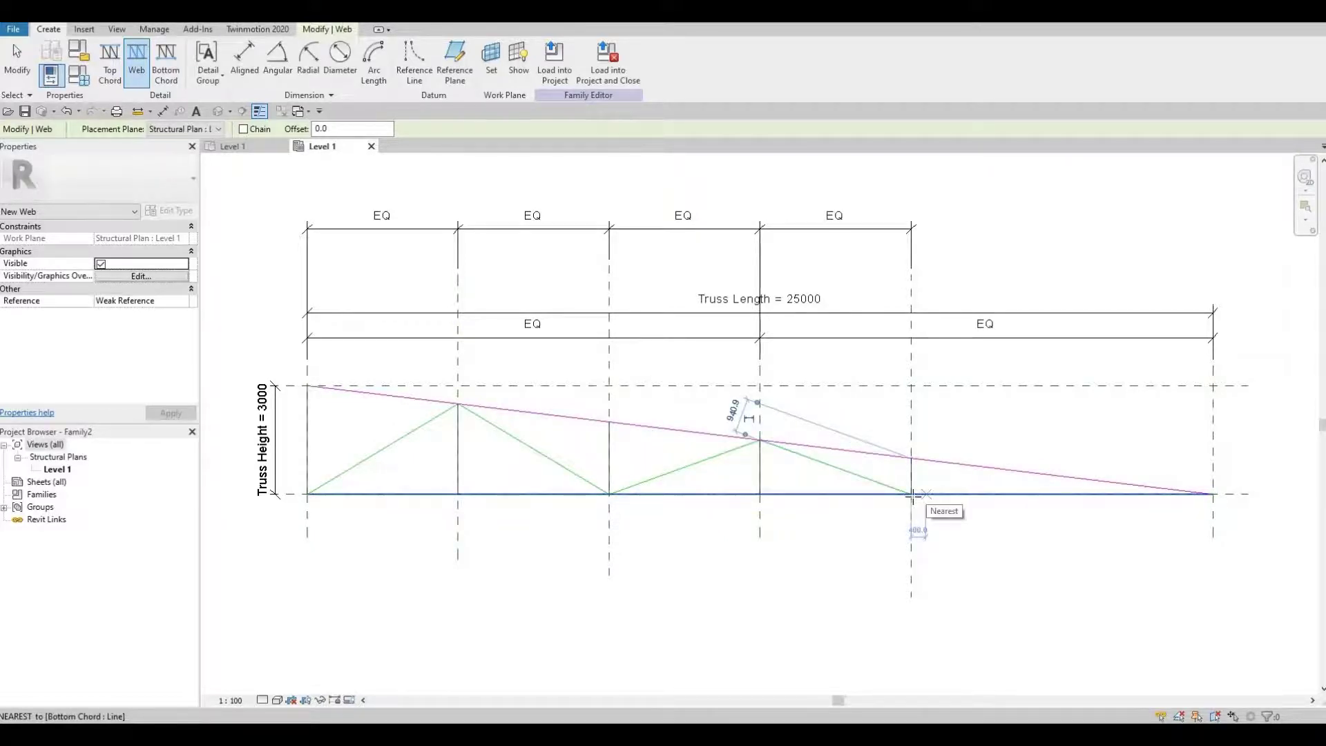
# - Draw two short webs past the last vertical, one about 1620 mm long up to the top chord and one back down to the bottom chord
pyautogui.click(912, 494)
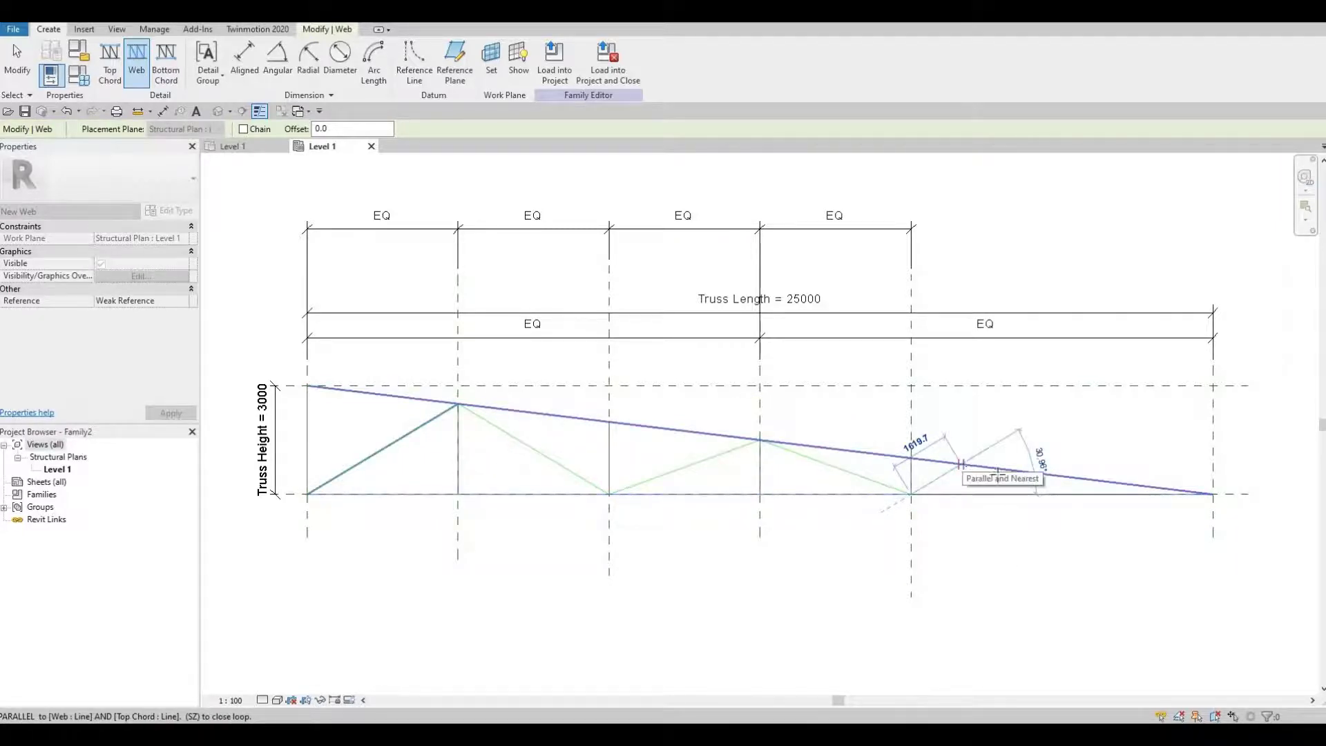
pyautogui.click(961, 464)
pyautogui.click(961, 464)
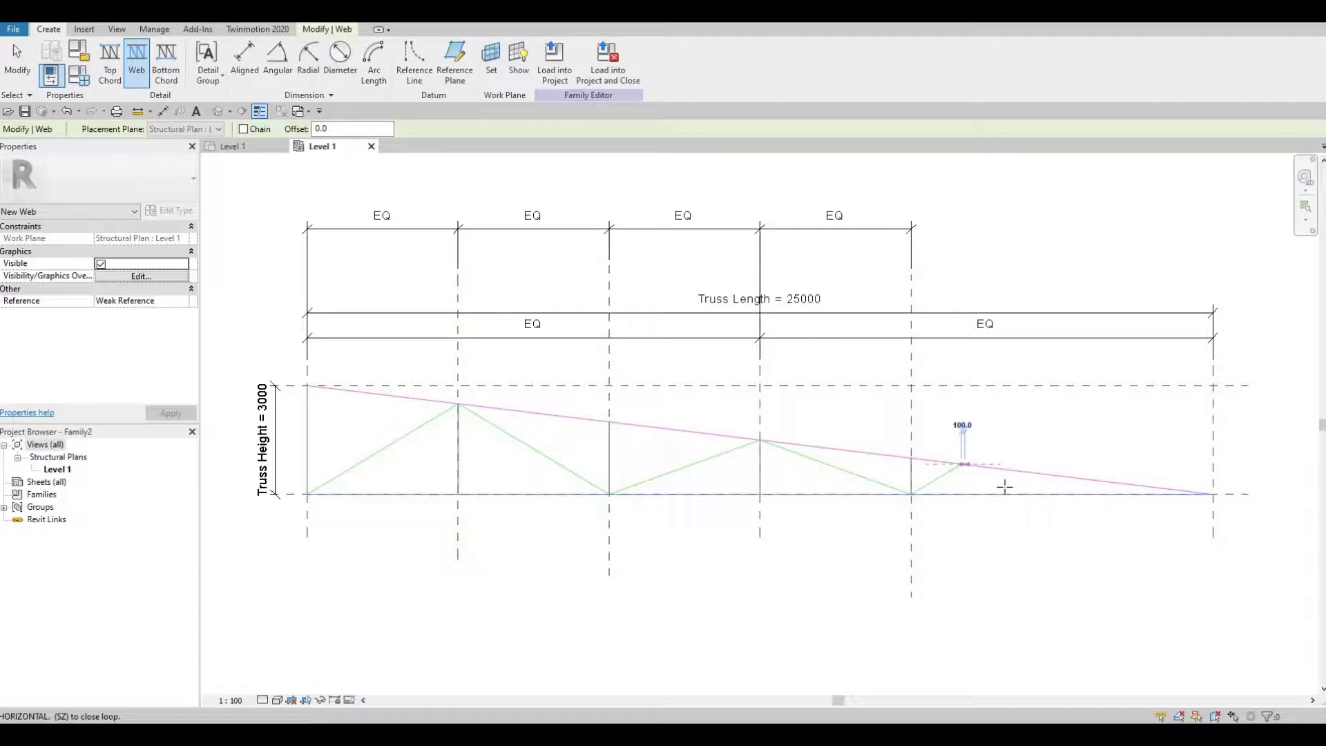
pyautogui.click(989, 593)
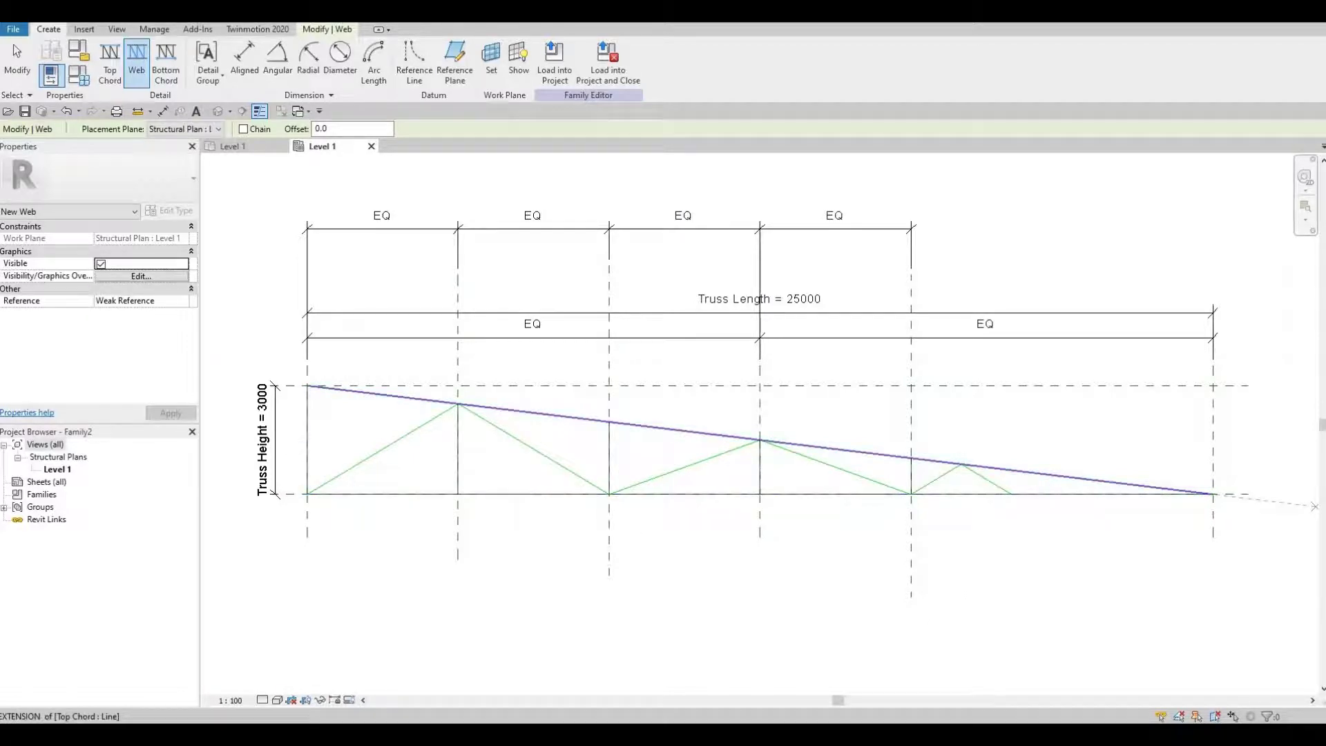
# - Load the truss family into the project
pyautogui.moveTo(1325, 255); pyautogui.dragTo(1325, 225)
pyautogui.moveTo(1215, 227); pyautogui.dragTo(1315, 506)
pyautogui.click(560, 69)
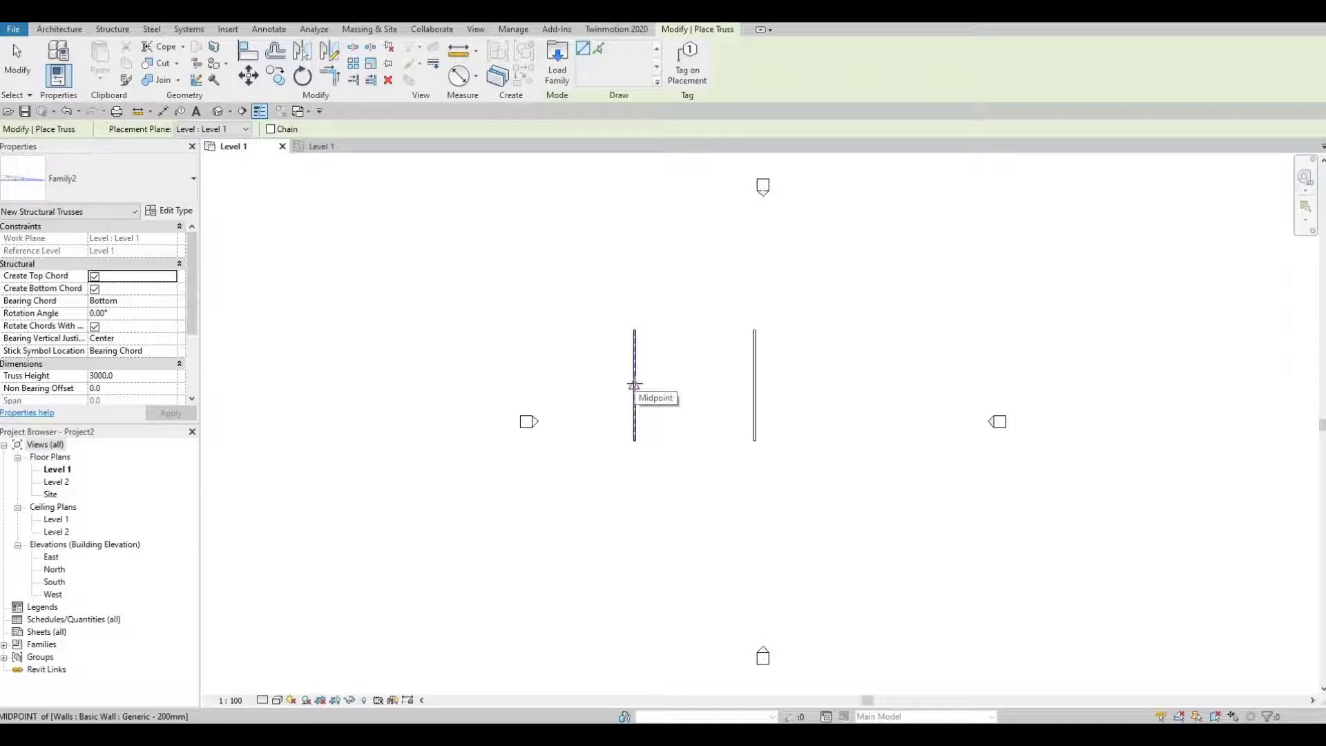
# - Place the truss on the Level 2 plane, spanning from the left wall's midpoint to the right wall's midpoint
pyautogui.click(248, 133)
pyautogui.click(234, 140)
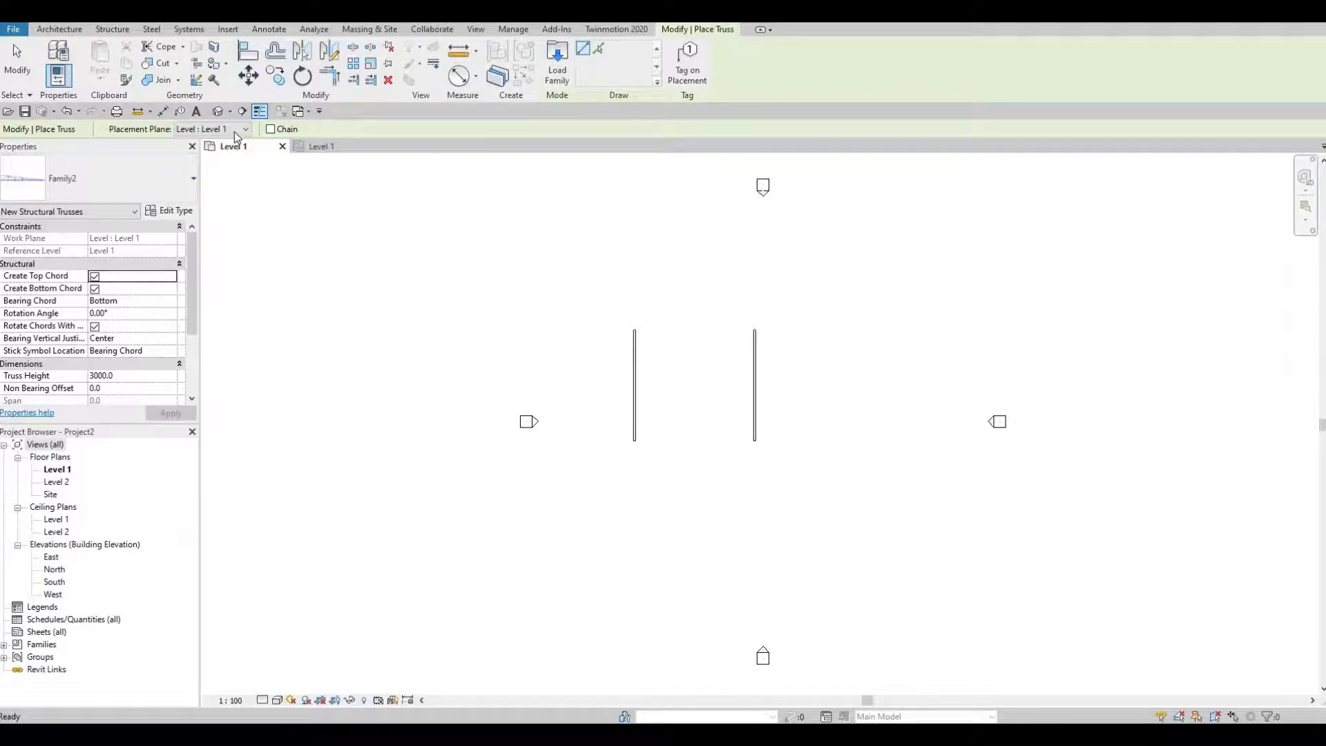
pyautogui.click(245, 129)
pyautogui.click(207, 156)
pyautogui.click(634, 385)
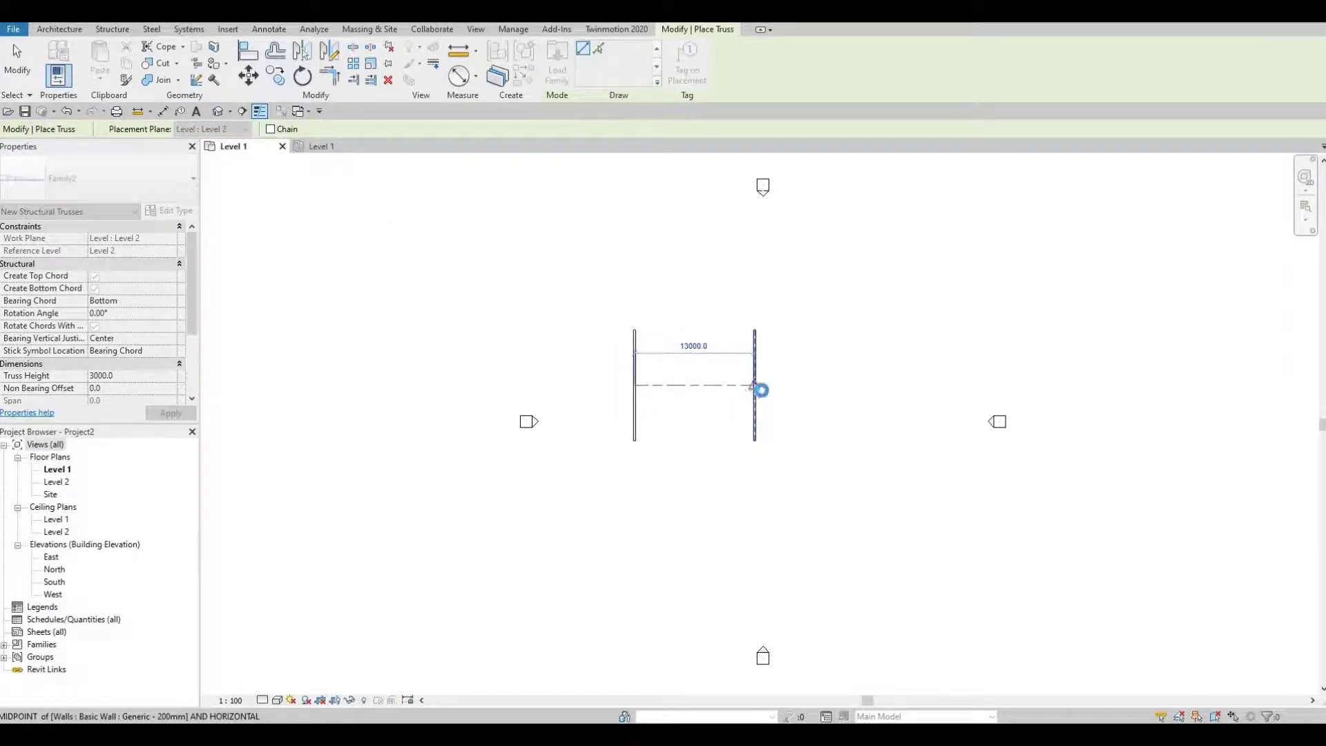
pyautogui.click(755, 387)
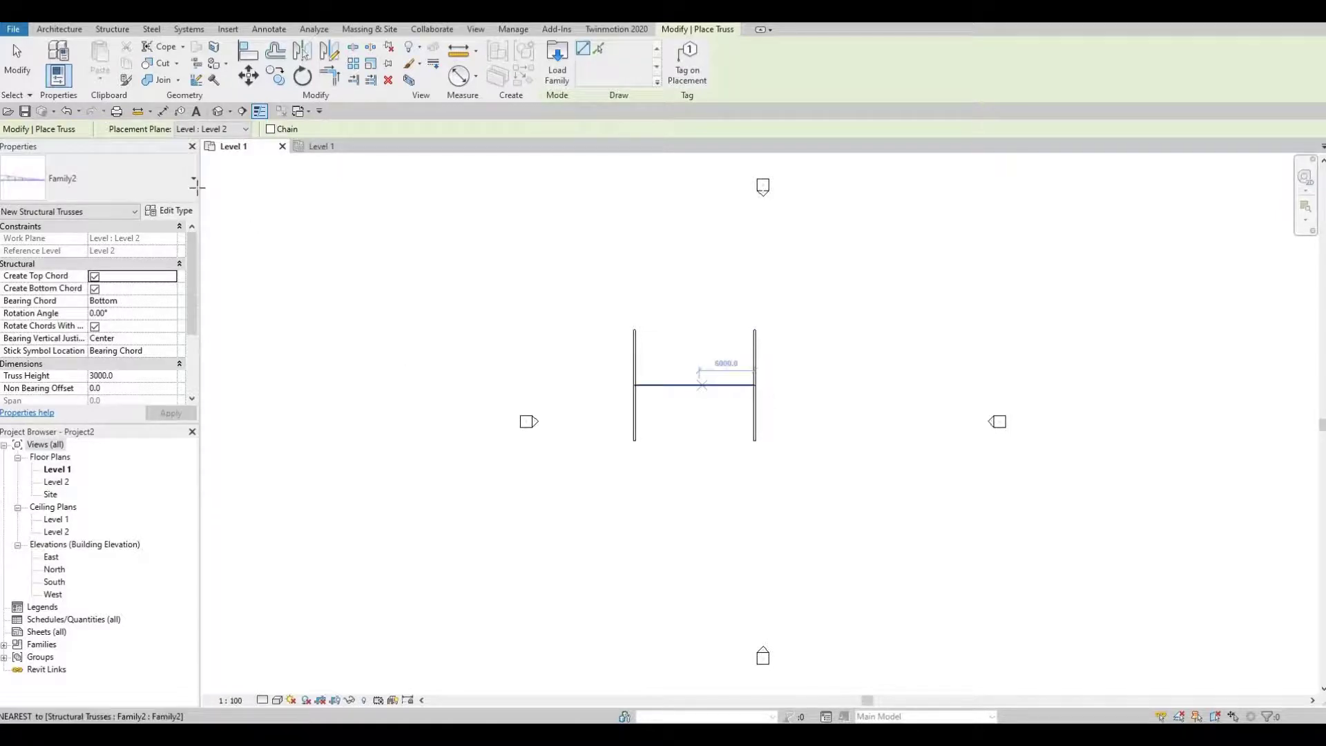
# - Examine the placed truss between the walls in the default 3D view and review the truss placement properties
pyautogui.click(218, 112)
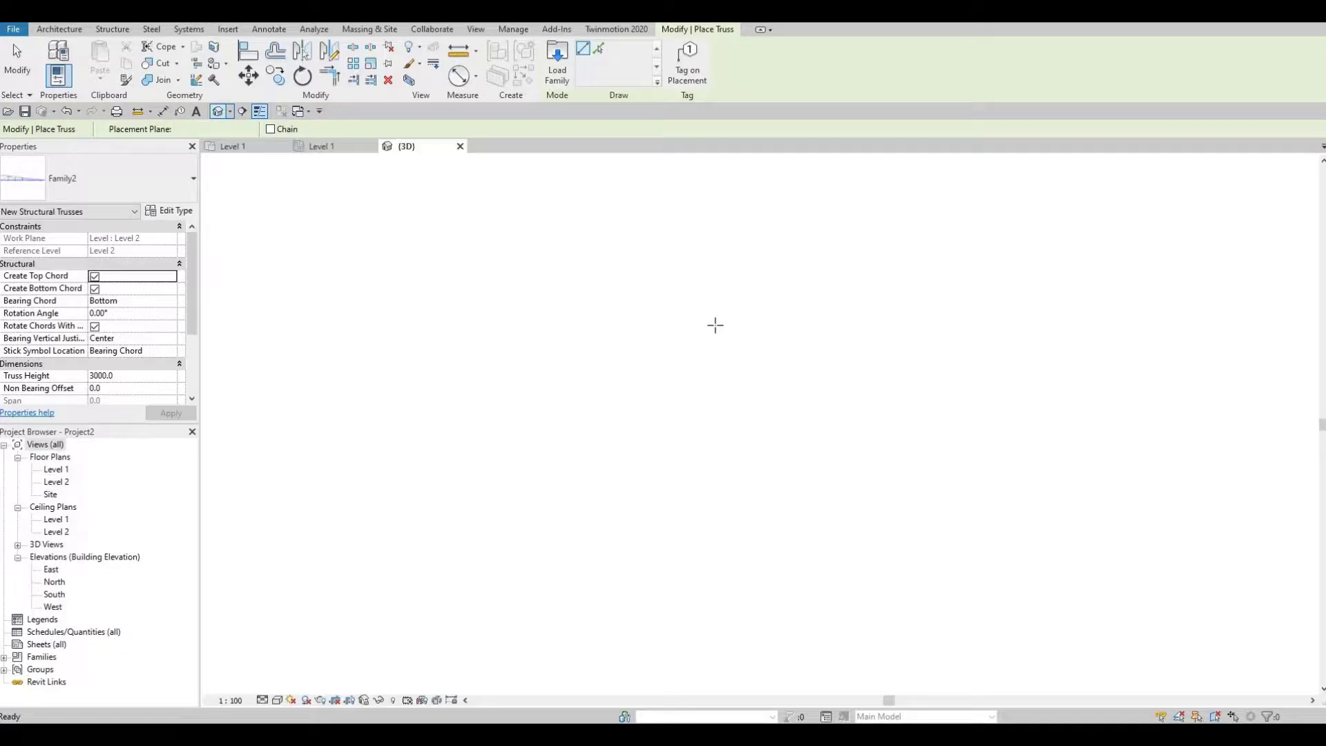
pyautogui.scroll(5, 652, 403)
pyautogui.keyDown('shift'); pyautogui.moveTo(652, 402); pyautogui.dragTo(676, 560, button='middle'); pyautogui.keyUp('shift')
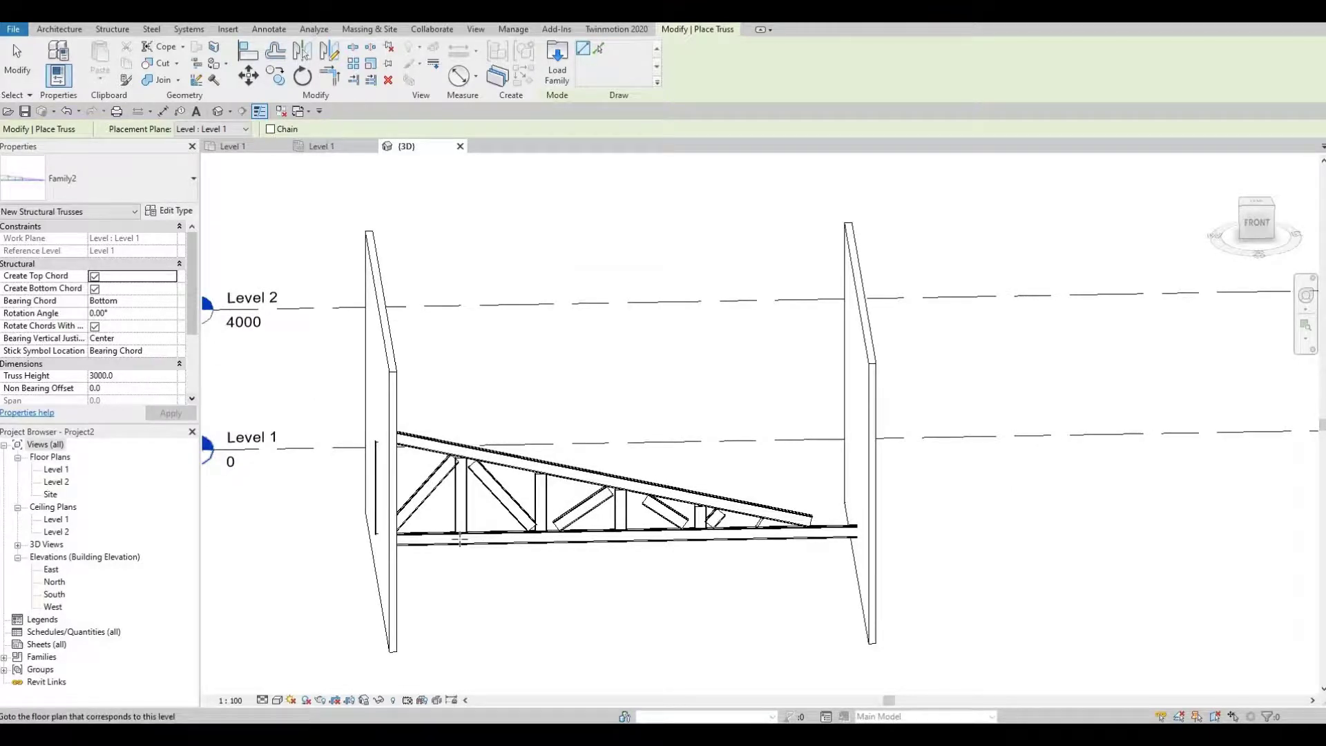
pyautogui.keyDown('shift'); pyautogui.moveTo(509, 594); pyautogui.dragTo(608, 507, button='middle'); pyautogui.keyUp('shift')
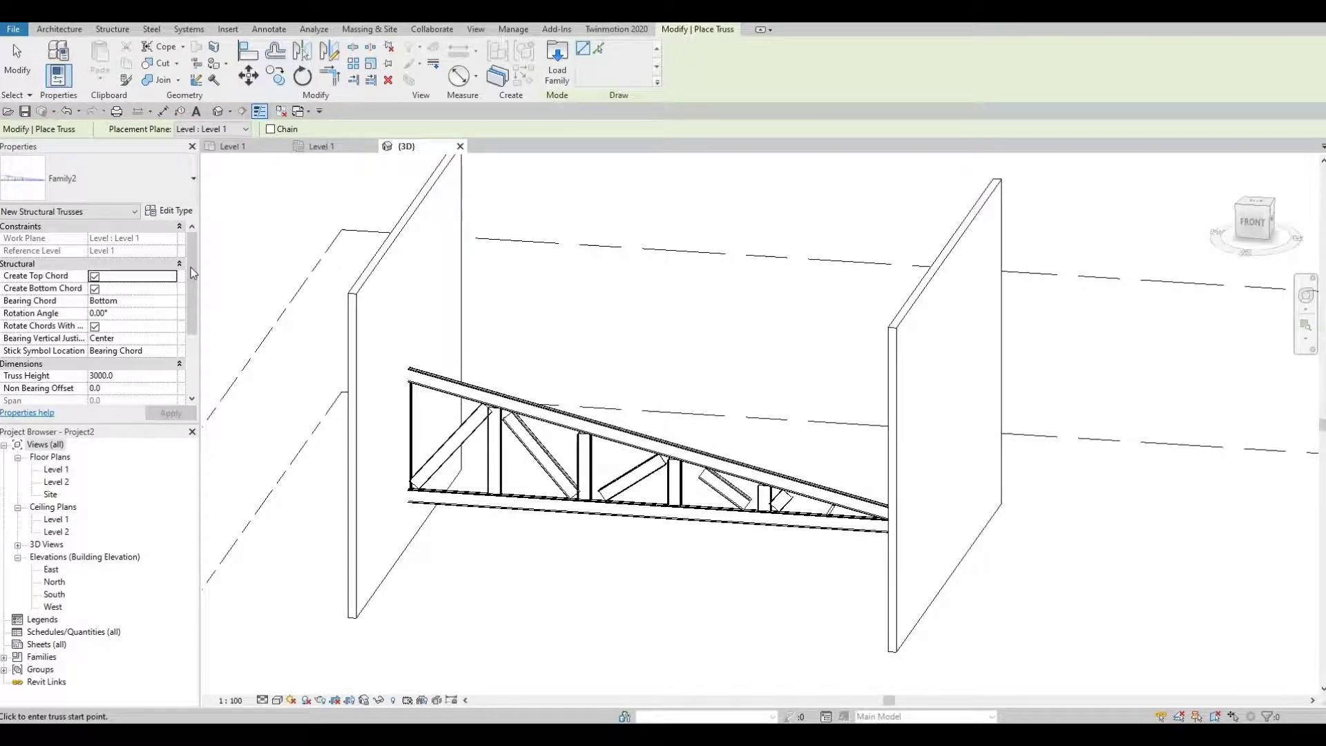
pyautogui.scroll(-2, 194, 298)
pyautogui.scroll(-3, 194, 298)
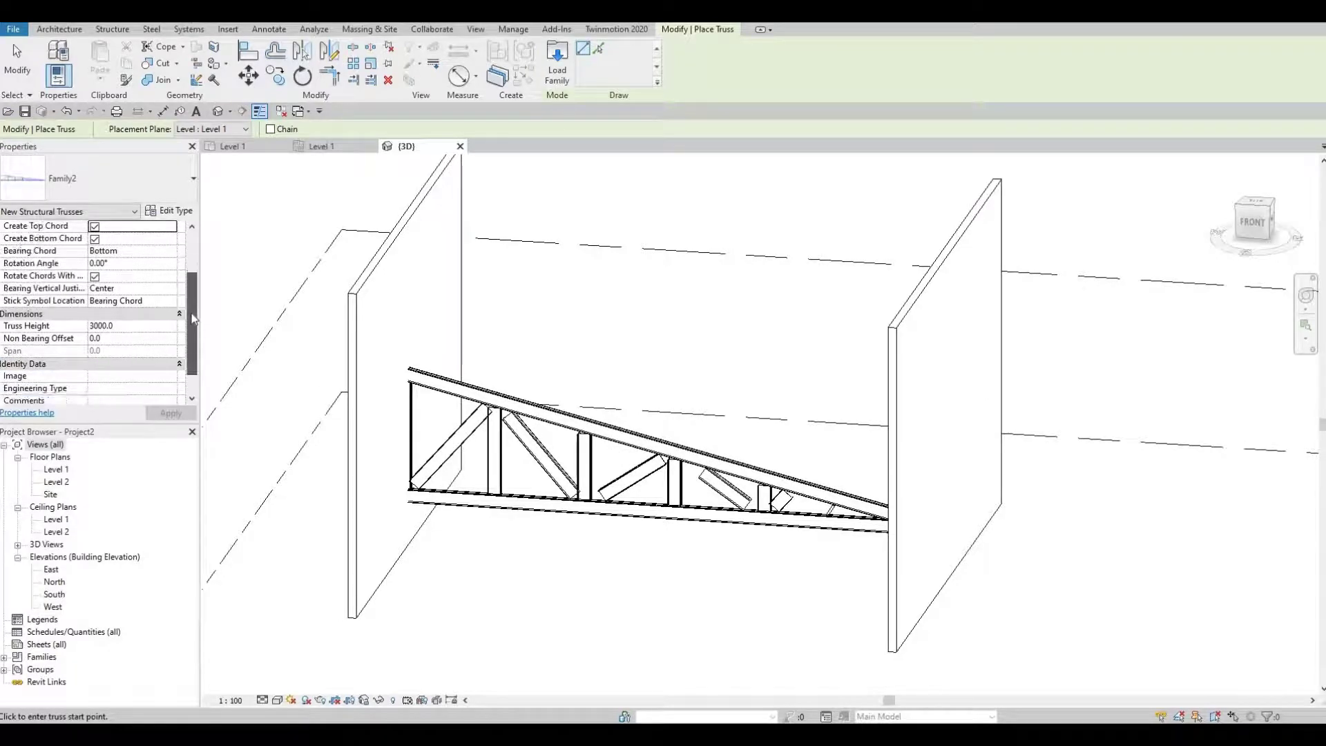
pyautogui.scroll(3, 200, 316)
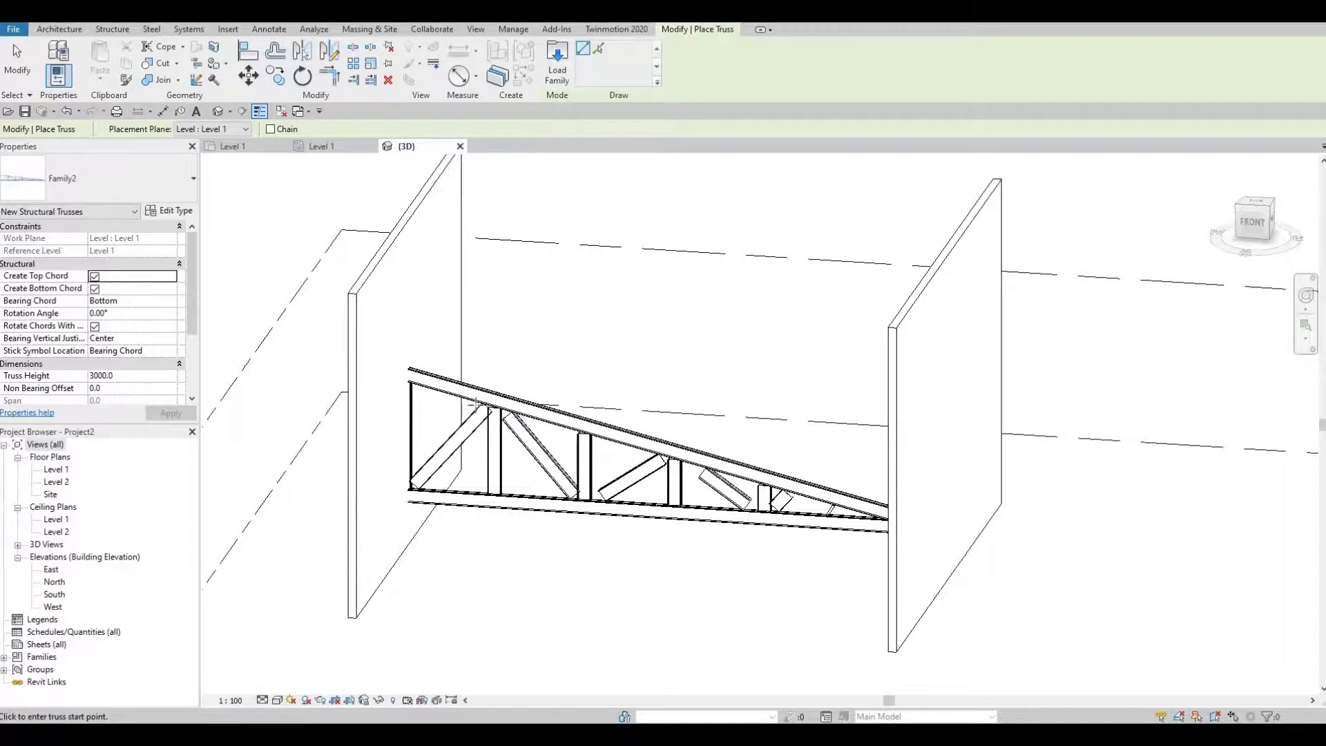
pyautogui.press('Escape')
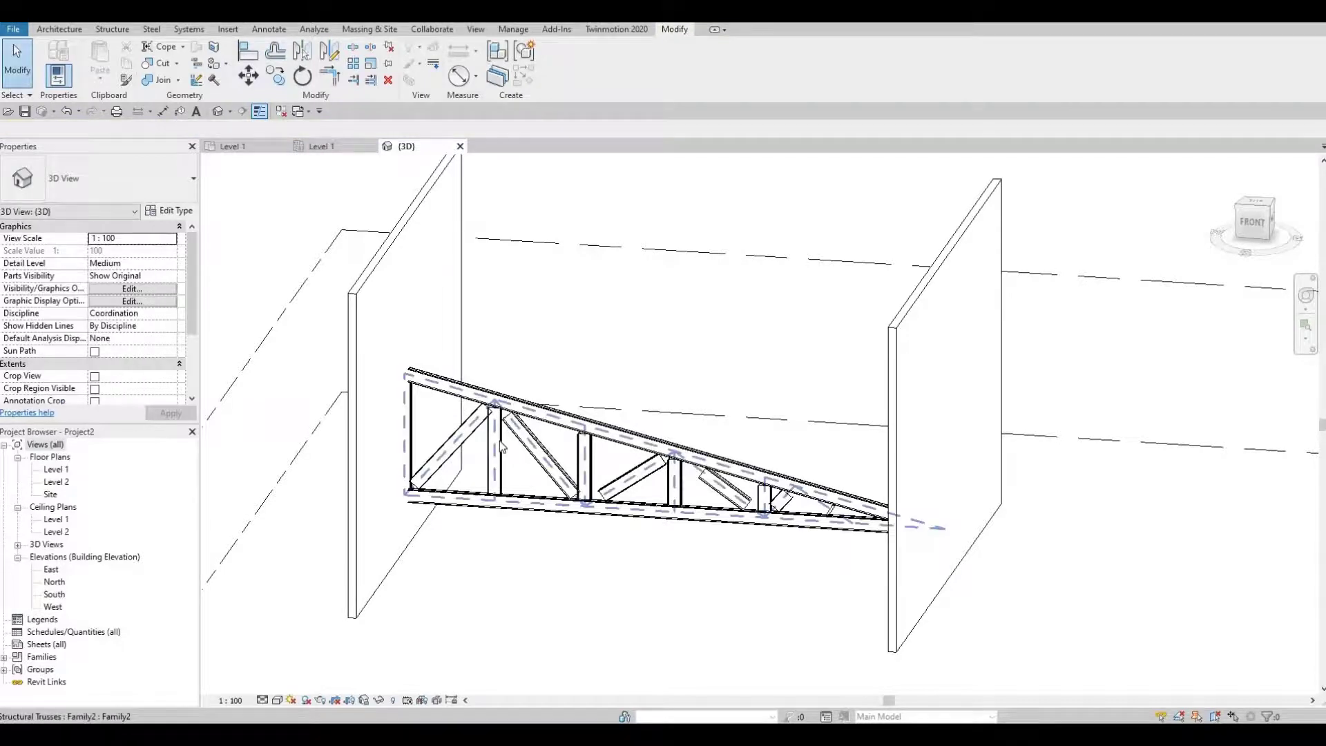
# - Set the placed truss's start and end level offsets to 0
pyautogui.click(499, 440)
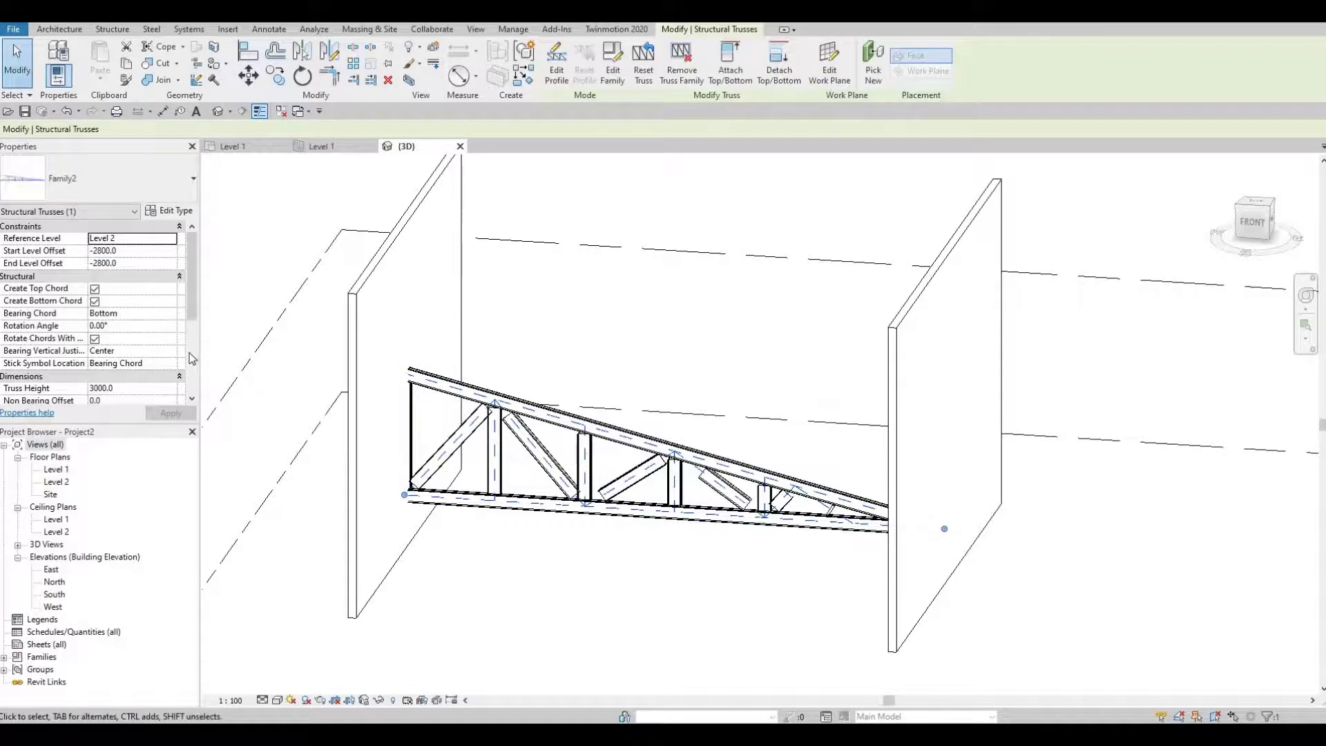
pyautogui.click(132, 252)
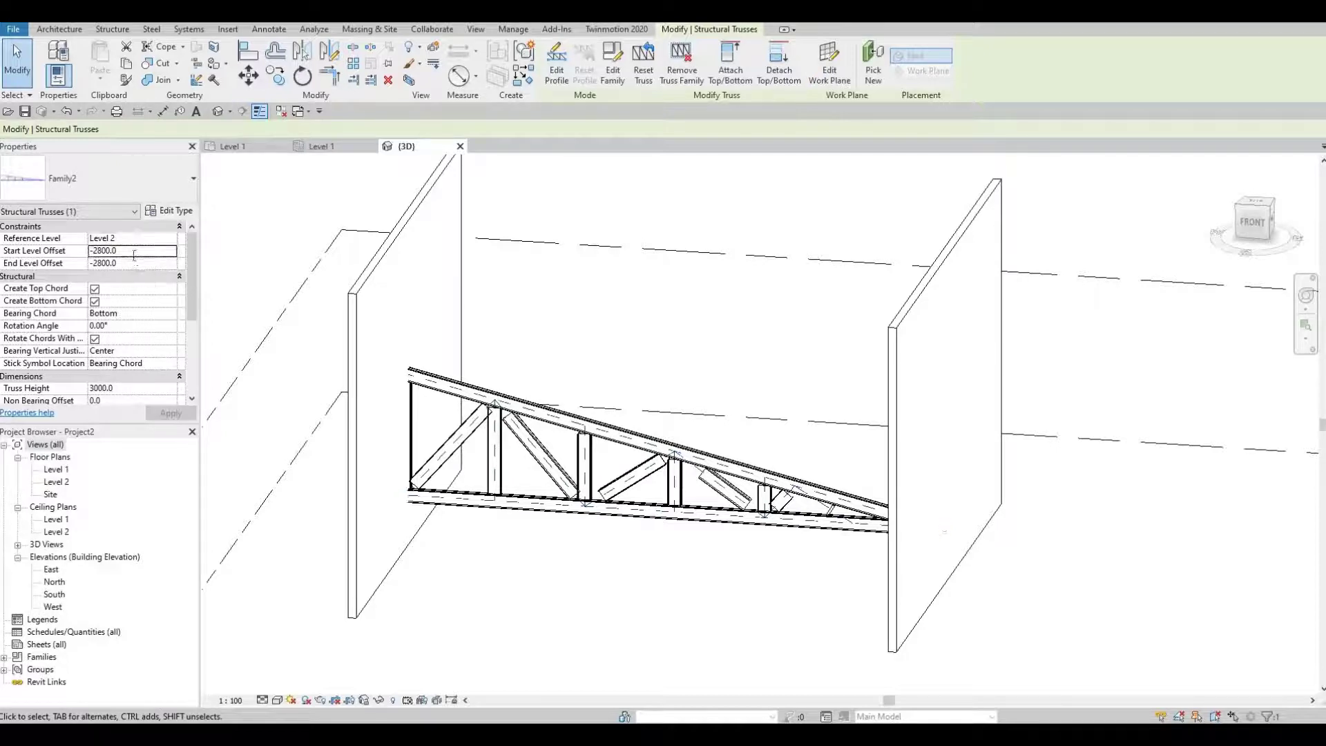
pyautogui.write('0')
pyautogui.click(132, 260)
pyautogui.write('0')
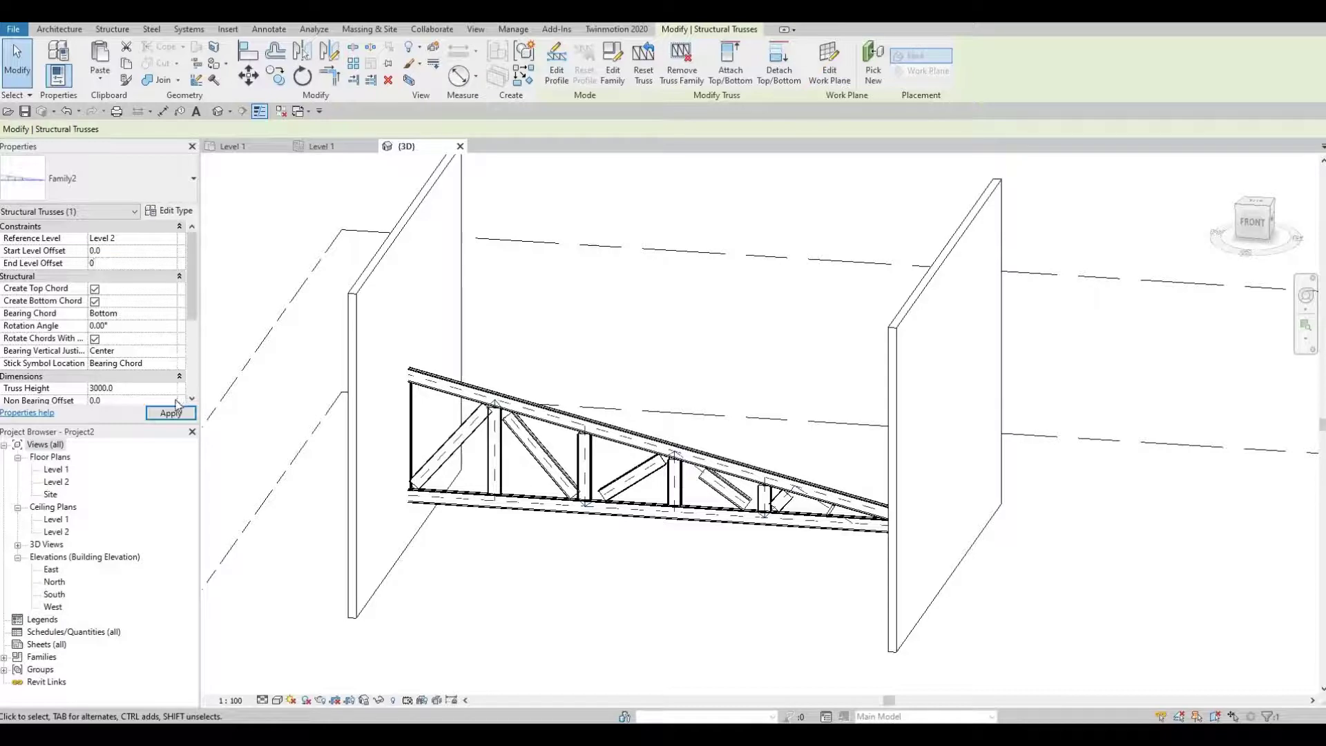
pyautogui.click(169, 413)
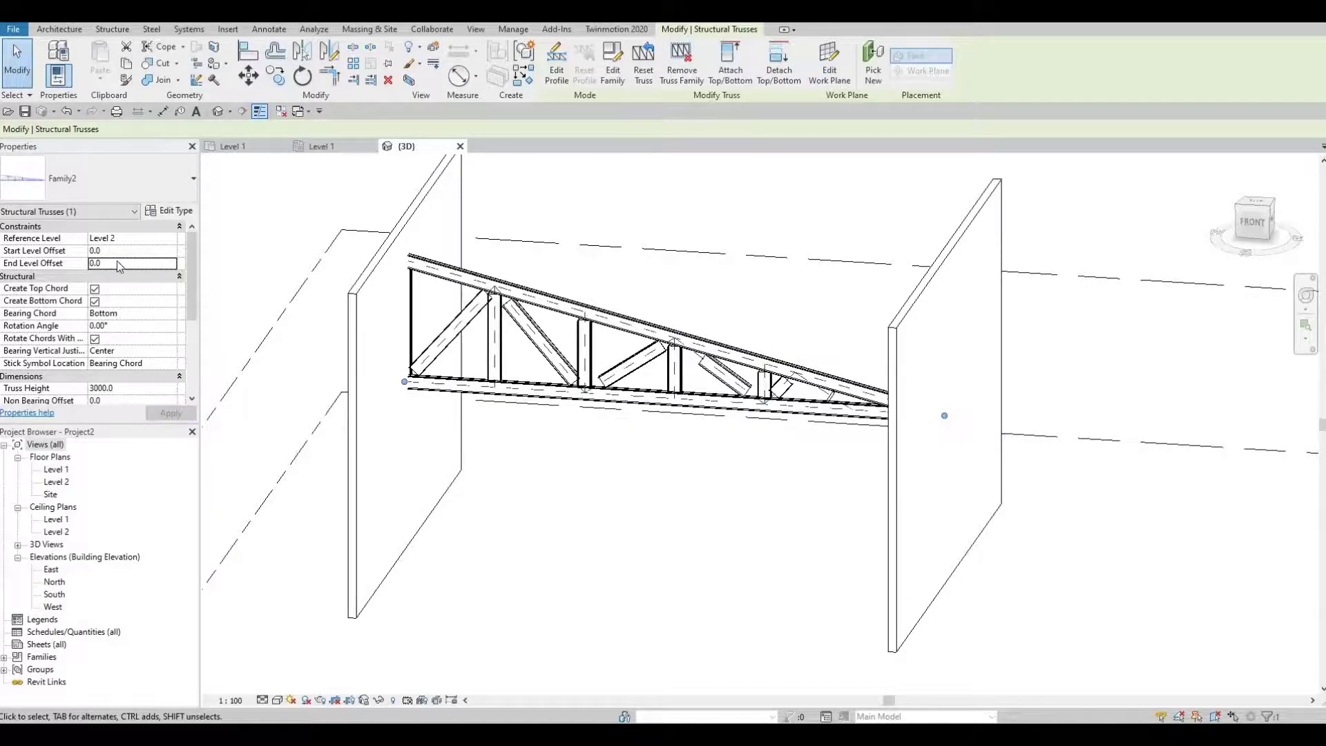
# - Set the truss's start and end level offsets to 4000 to raise it onto the wall tops
pyautogui.click(107, 250)
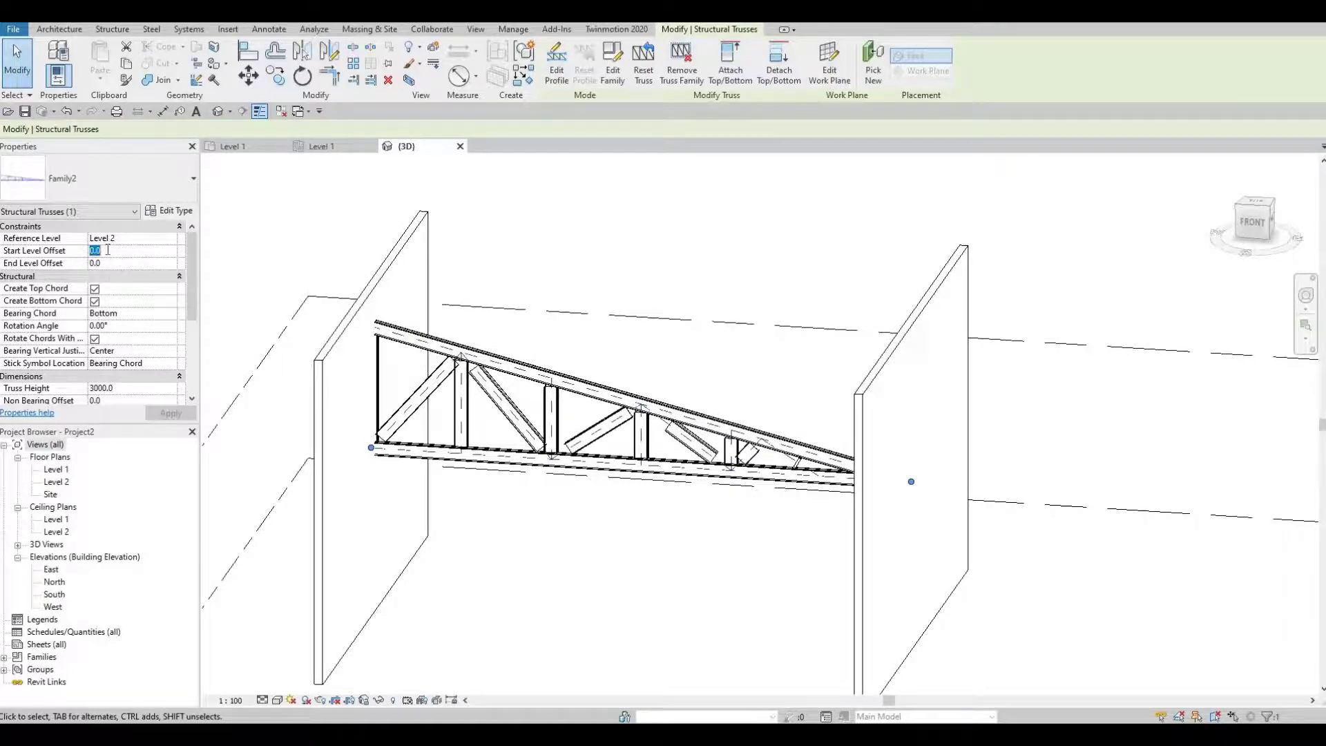
pyautogui.write('400')
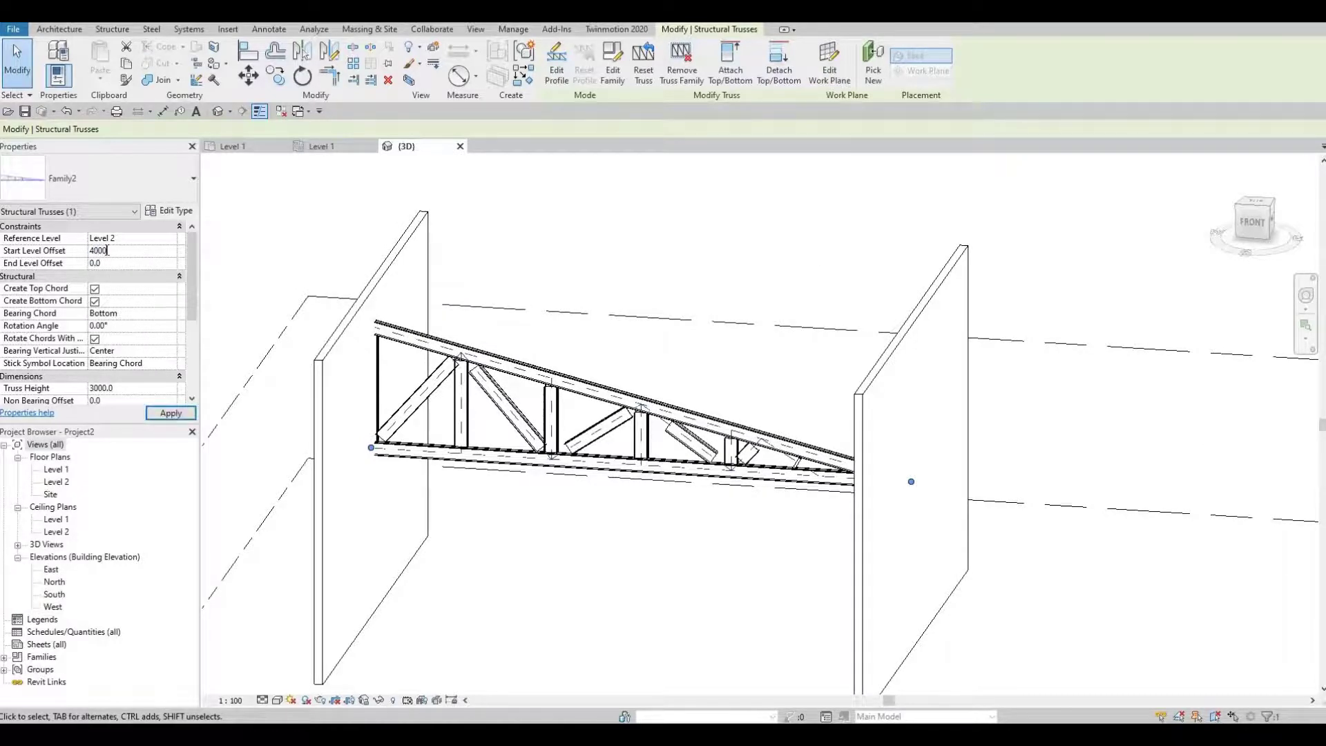
pyautogui.write('0')
pyautogui.click(107, 261)
pyautogui.write('4000')
pyautogui.click(166, 413)
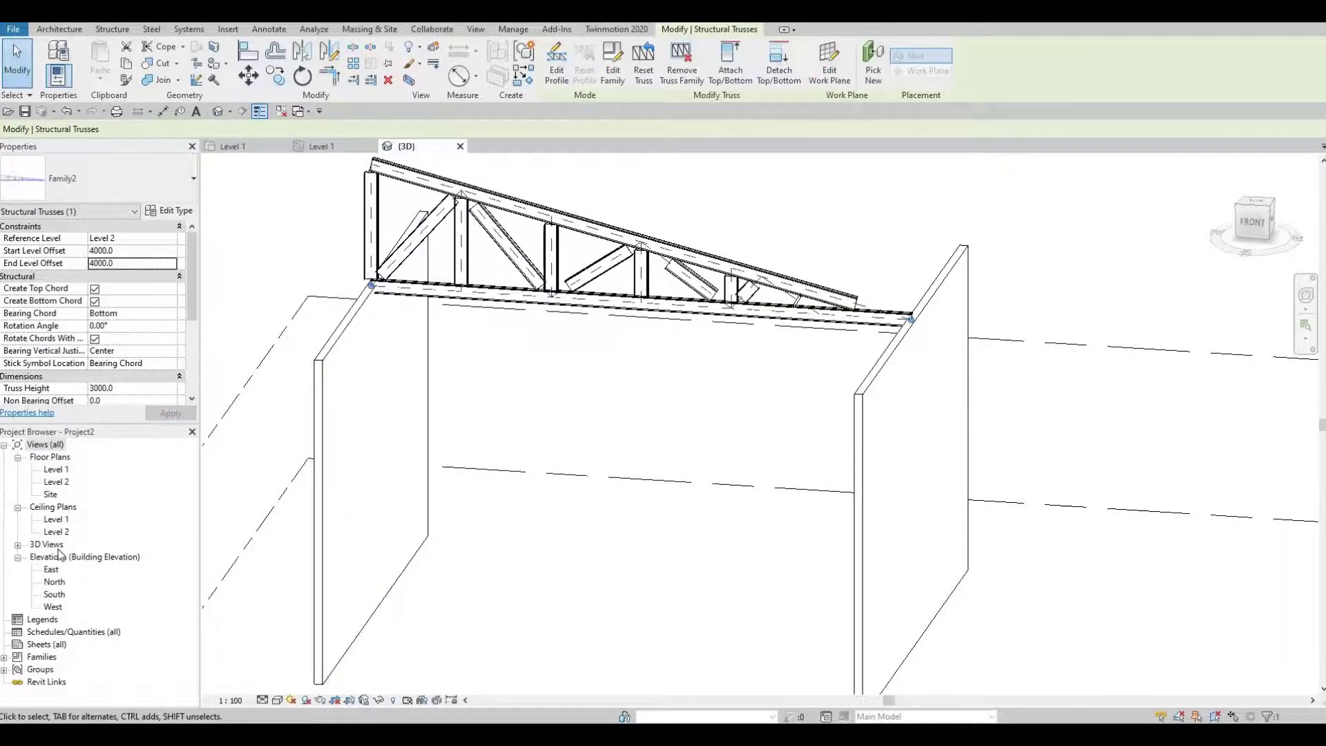
# - Open the South elevation and set its detail level to Fine to show the truss members
pyautogui.doubleClick(53, 595)
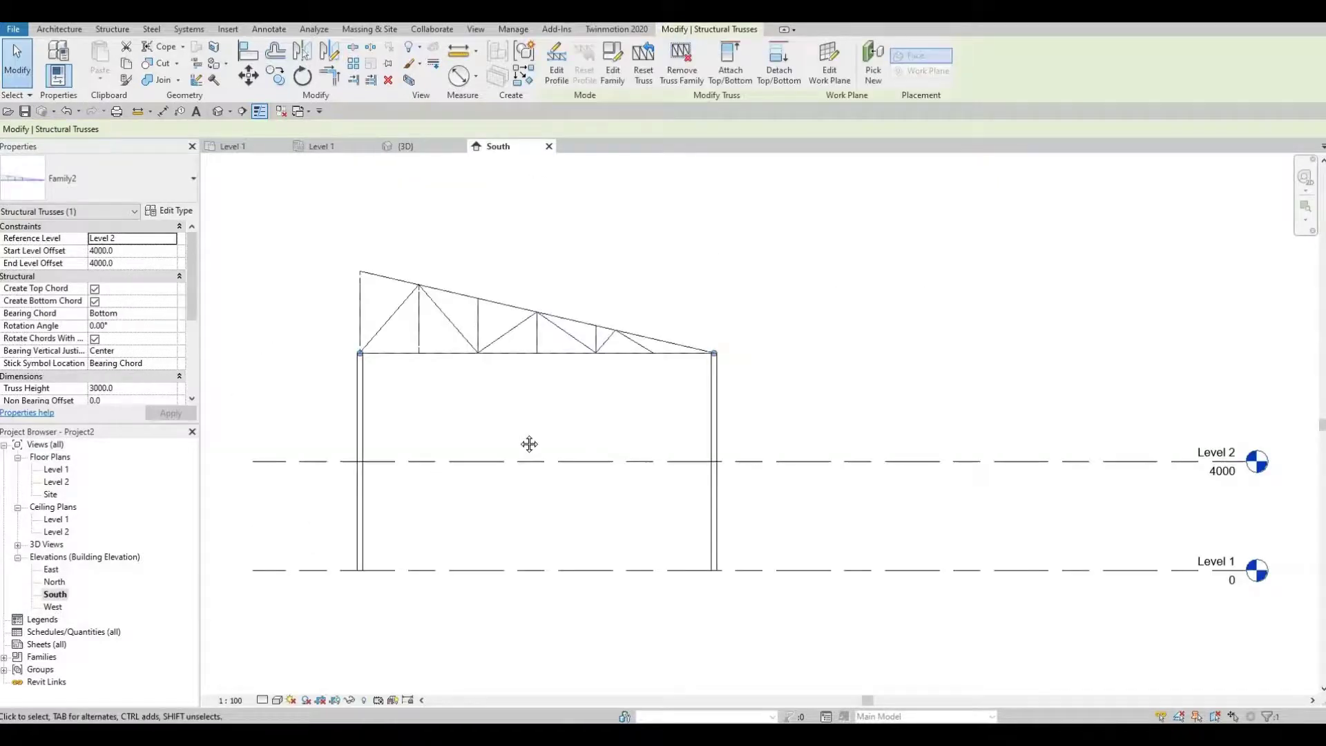
pyautogui.moveTo(488, 509); pyautogui.dragTo(511, 545, button='middle')
pyautogui.scroll(2, 400, 356)
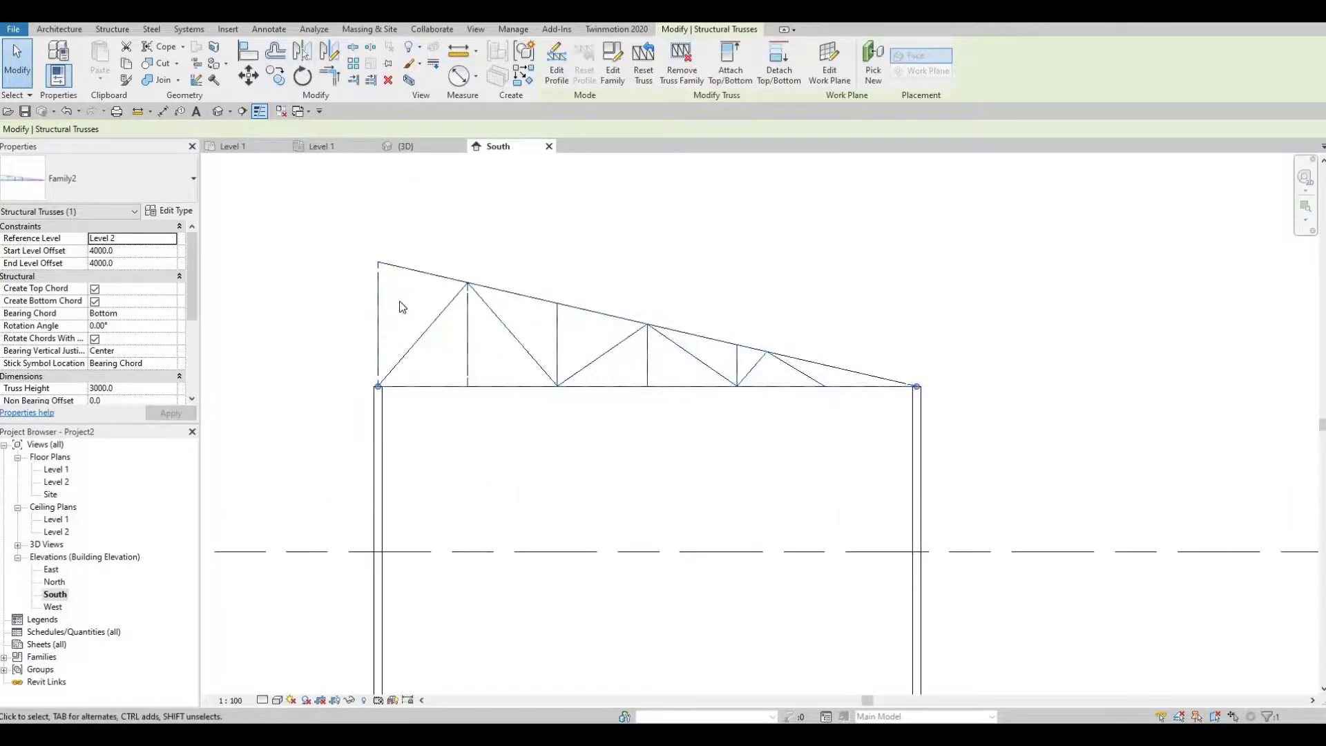
pyautogui.click(263, 699)
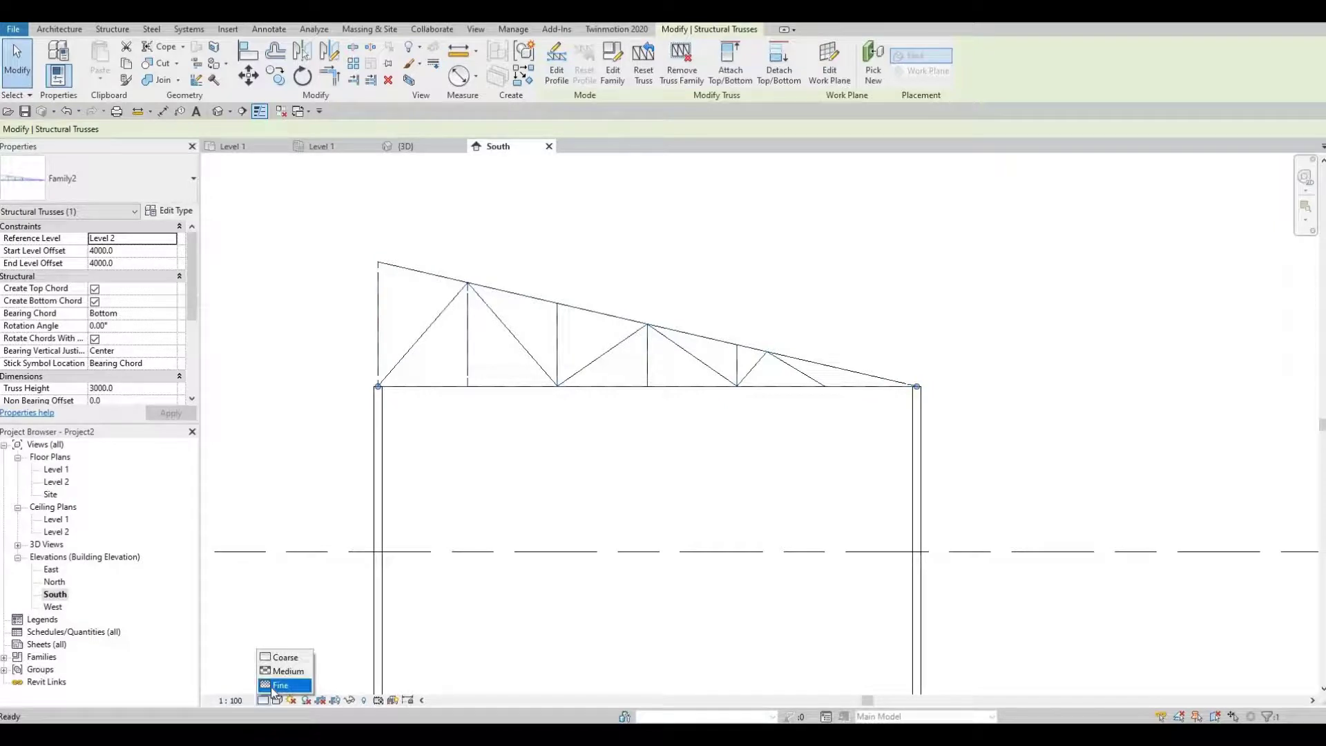
pyautogui.click(276, 685)
pyautogui.scroll(2, 619, 368)
pyautogui.scroll(2, 619, 368)
pyautogui.scroll(-3, 539, 299)
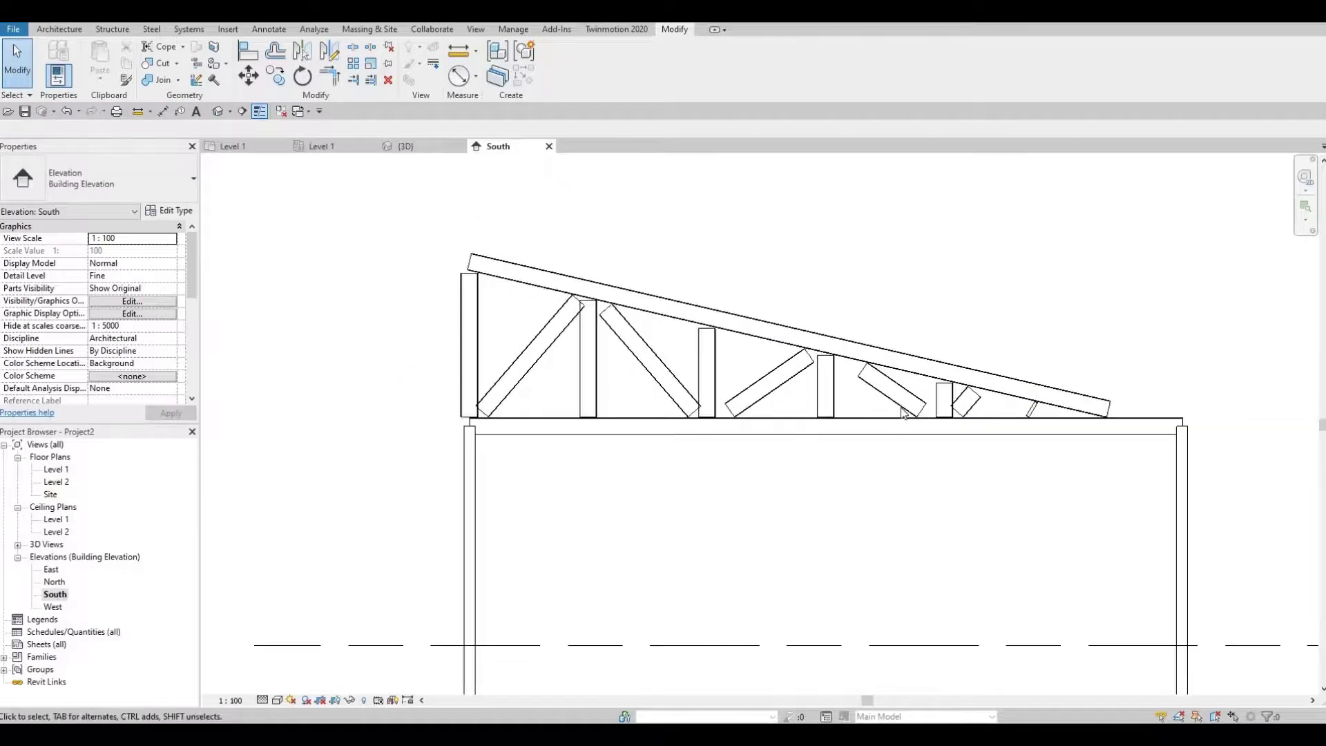
# - Select the whole truss, filter out the Structural Trusses category and unpin the remaining chord and web members
pyautogui.moveTo(410, 216); pyautogui.dragTo(1212, 473)
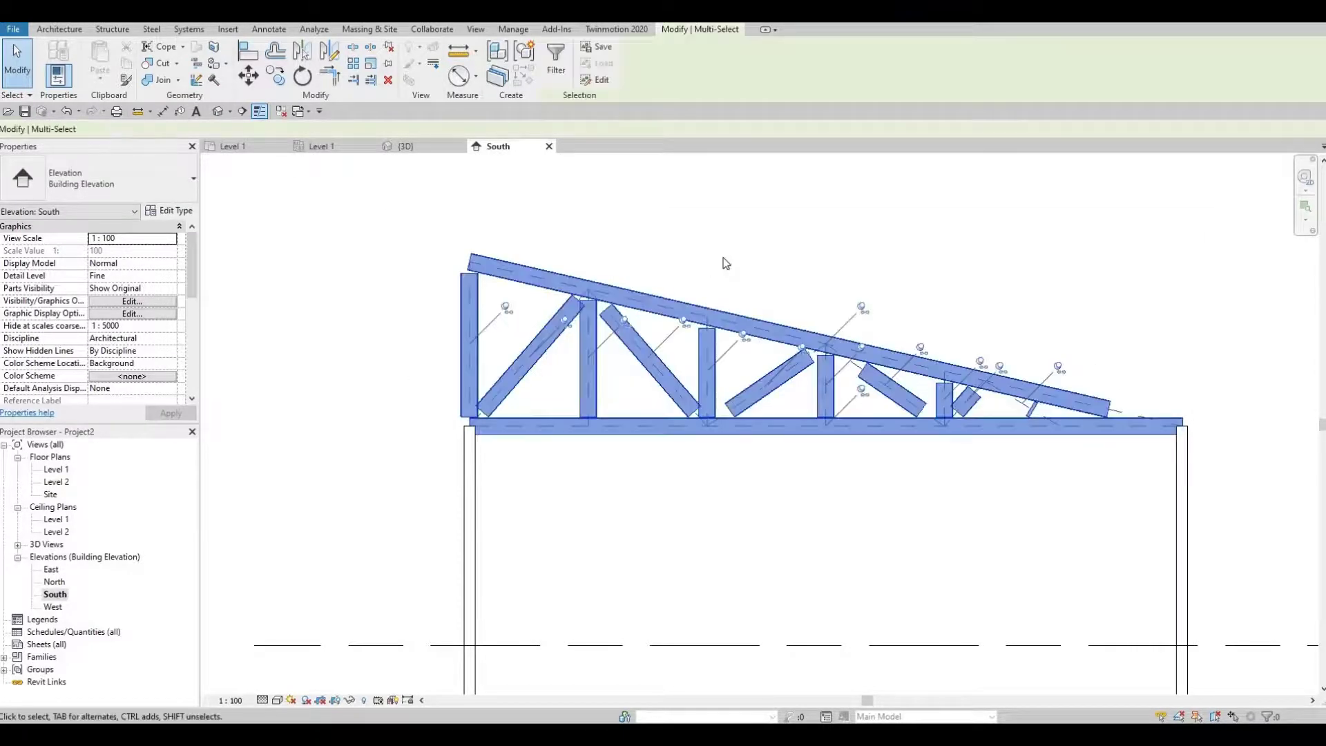
pyautogui.click(557, 70)
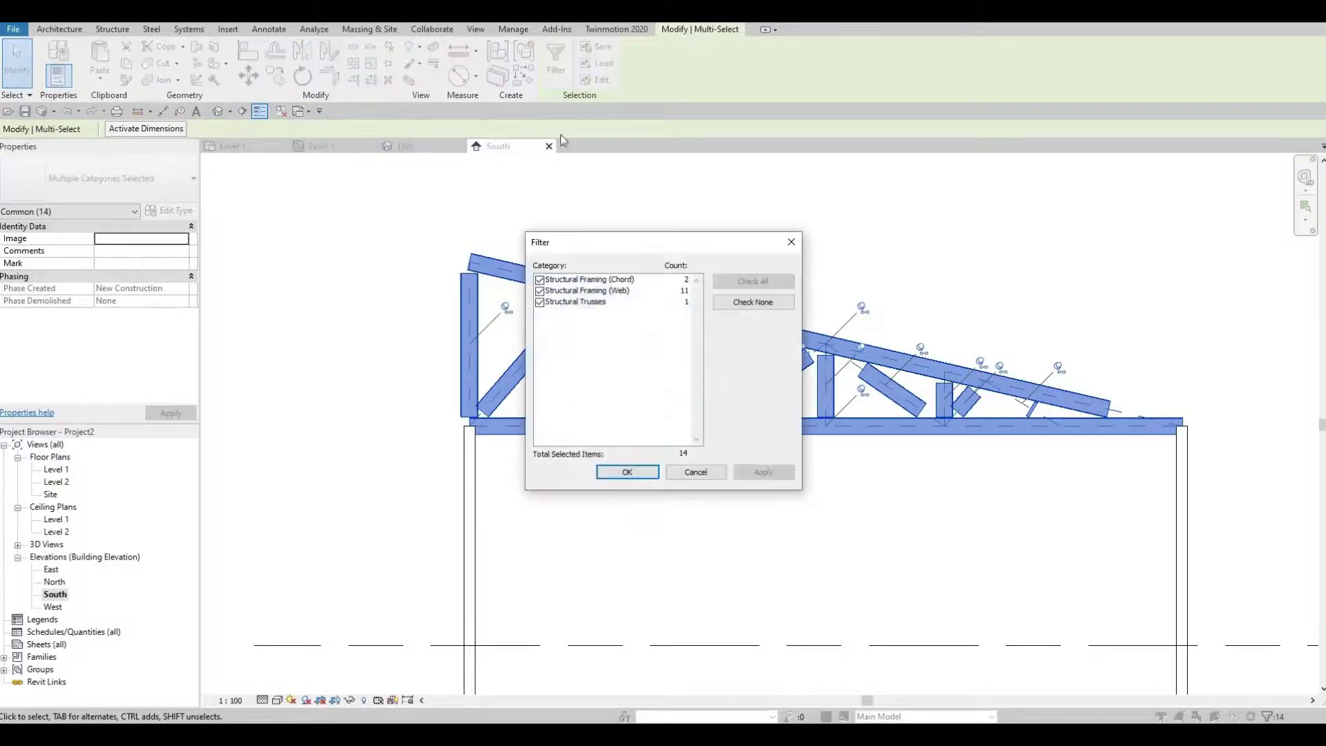
pyautogui.click(539, 302)
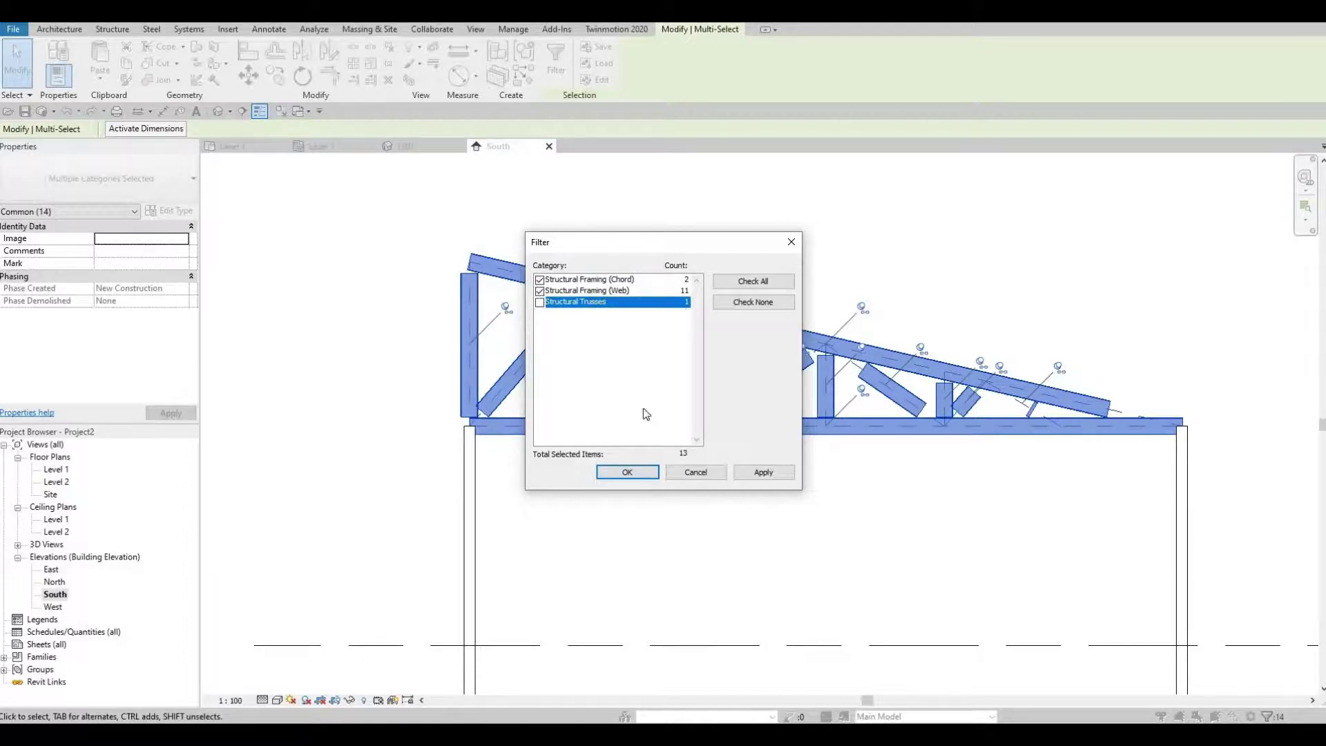
pyautogui.click(763, 473)
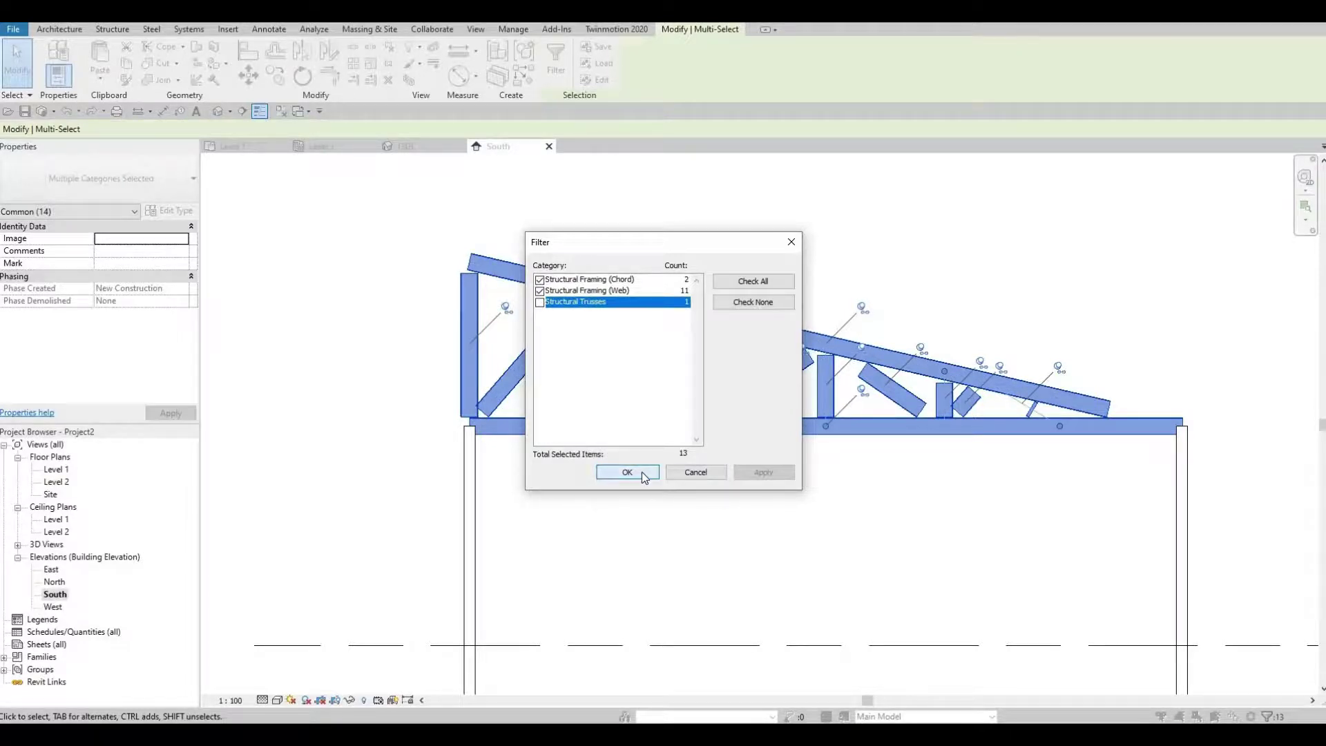
pyautogui.click(627, 472)
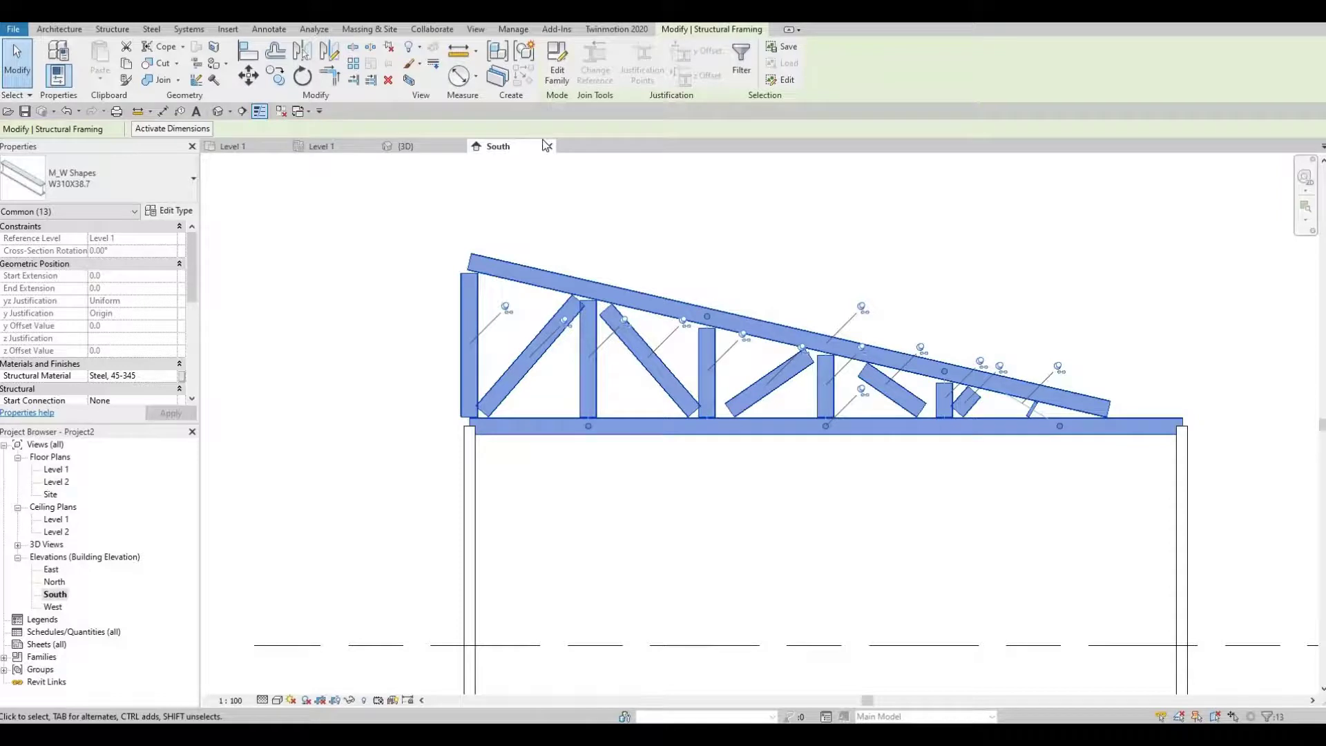
pyautogui.click(391, 52)
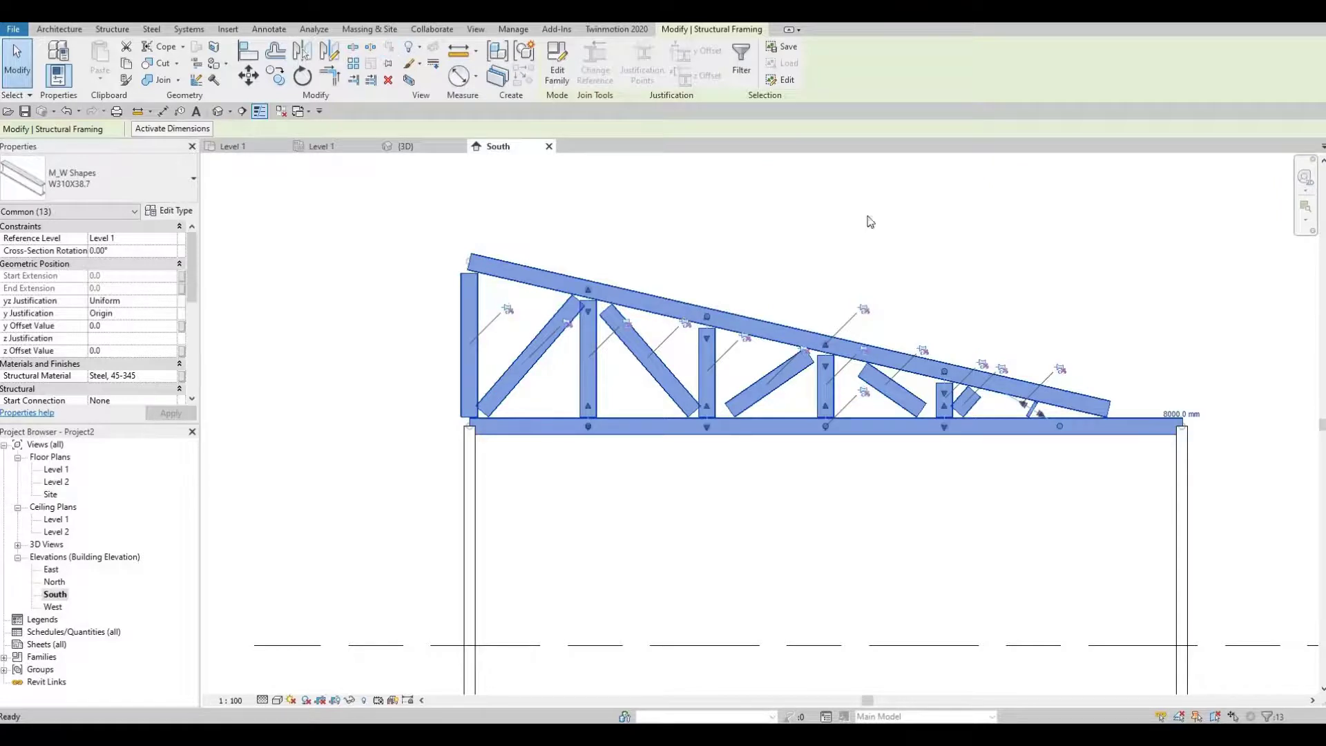
pyautogui.click(801, 509)
# - Stretch the top chord's low end toward the supporting wall, to an end join cutback of about -780 mm
pyautogui.scroll(1, 571, 285)
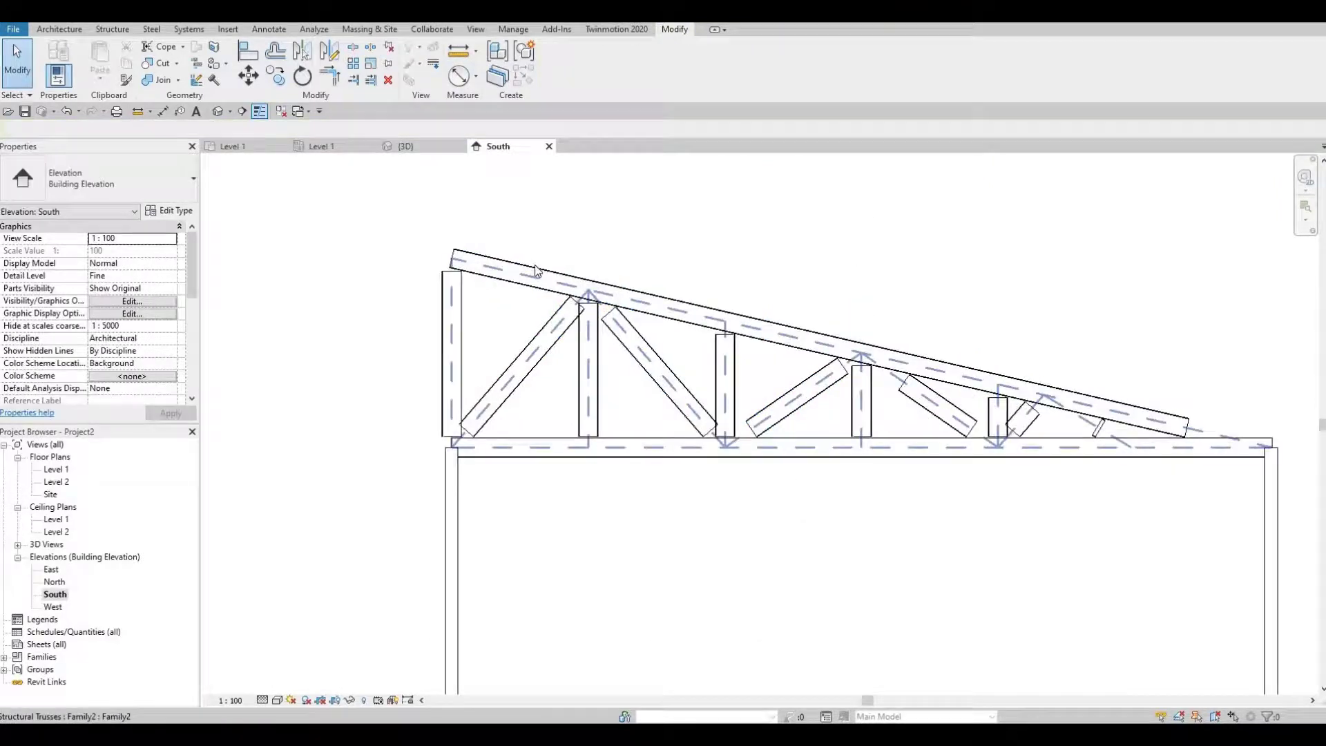
pyautogui.scroll(1, 571, 284)
pyautogui.click(470, 263)
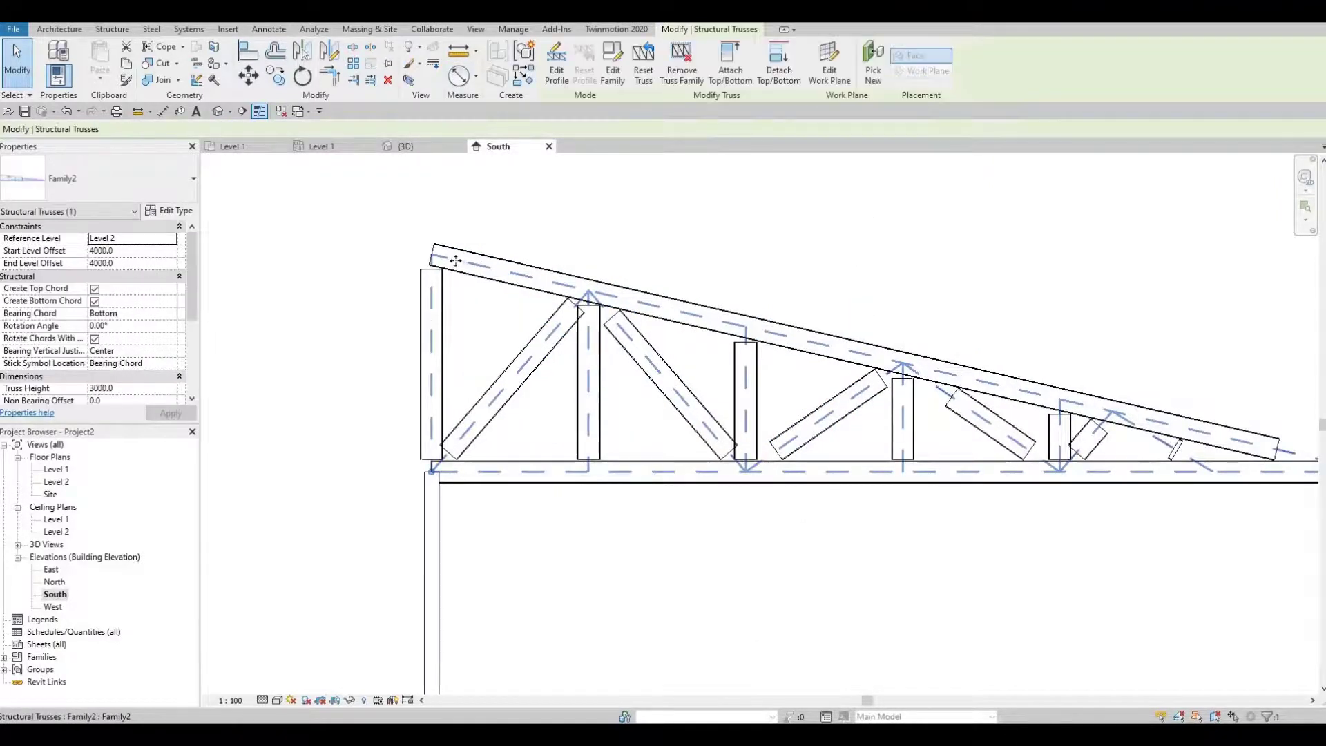
pyautogui.scroll(-1, 494, 257)
pyautogui.scroll(4, 981, 375)
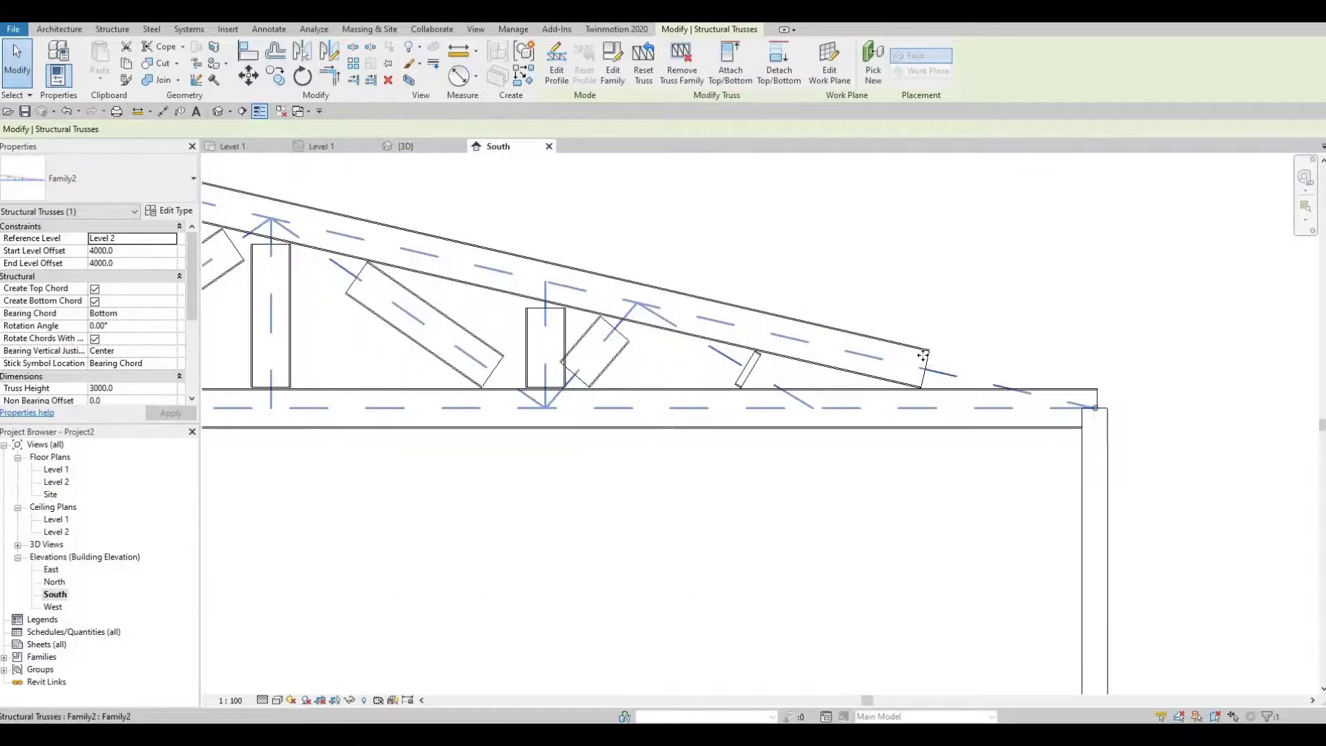
pyautogui.press('Tab')
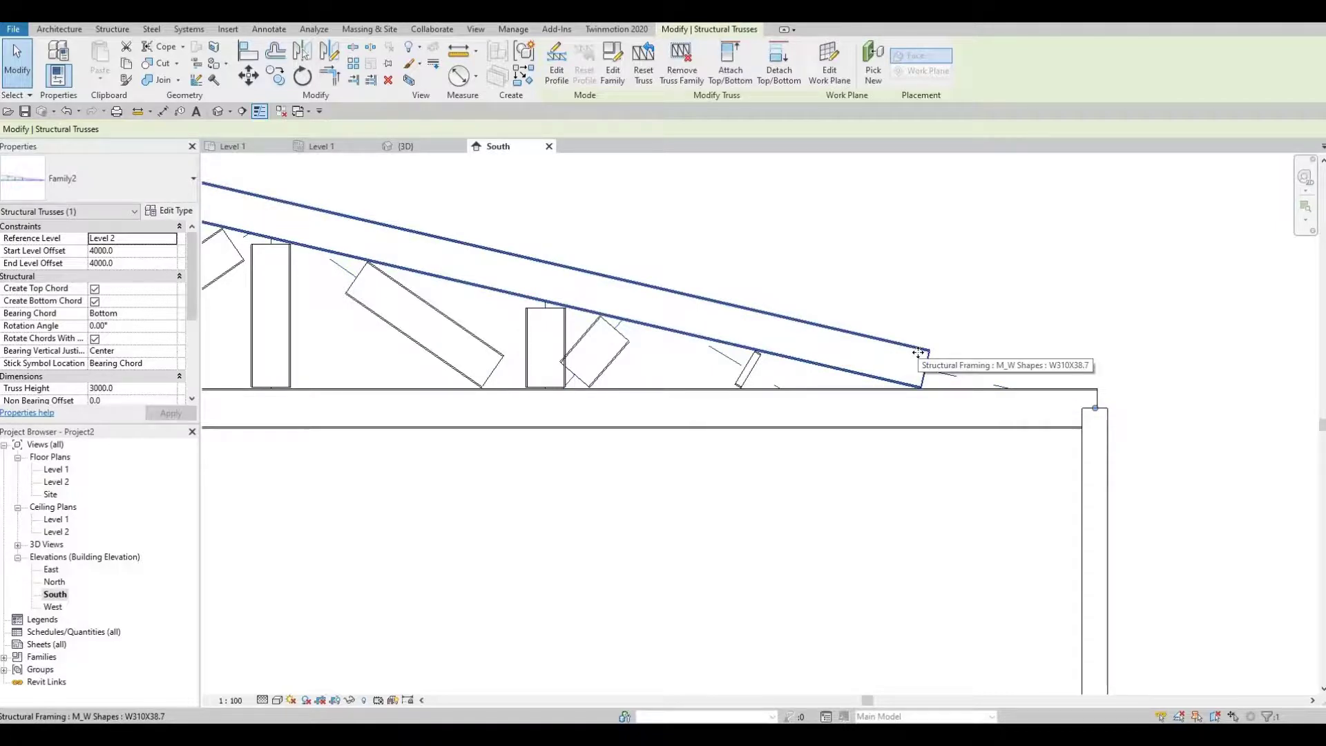
pyautogui.click(918, 353)
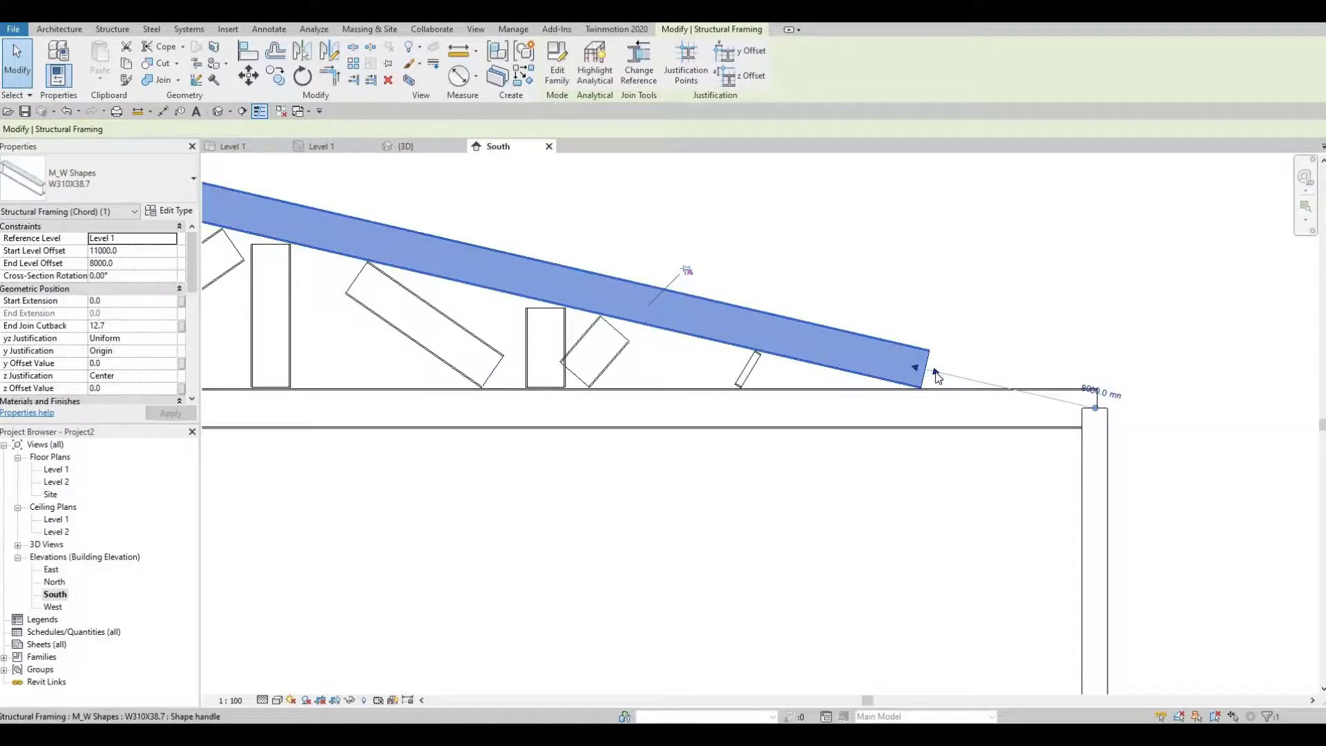
pyautogui.moveTo(942, 375); pyautogui.dragTo(1028, 389)
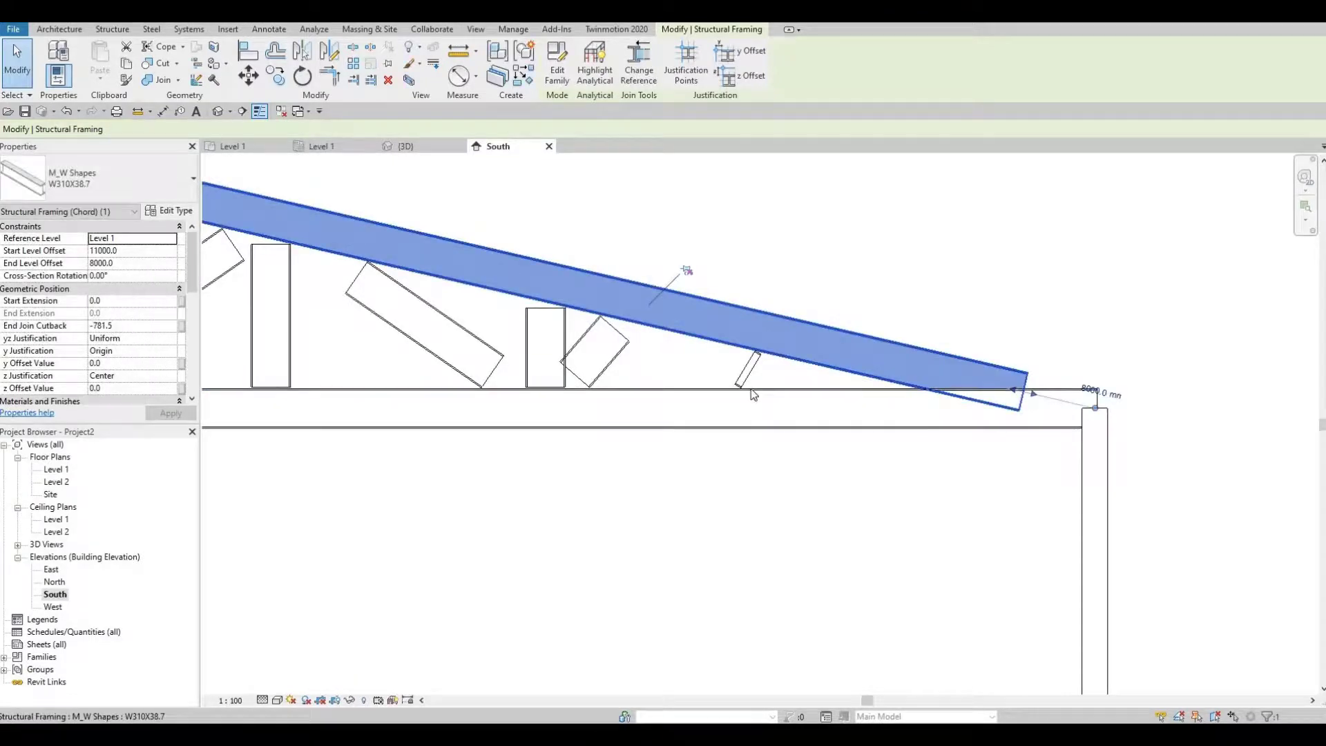
pyautogui.moveTo(844, 392); pyautogui.dragTo(986, 392, button='middle')
pyautogui.scroll(2, 473, 420)
pyautogui.press('Escape')
pyautogui.scroll(-1, 780, 414)
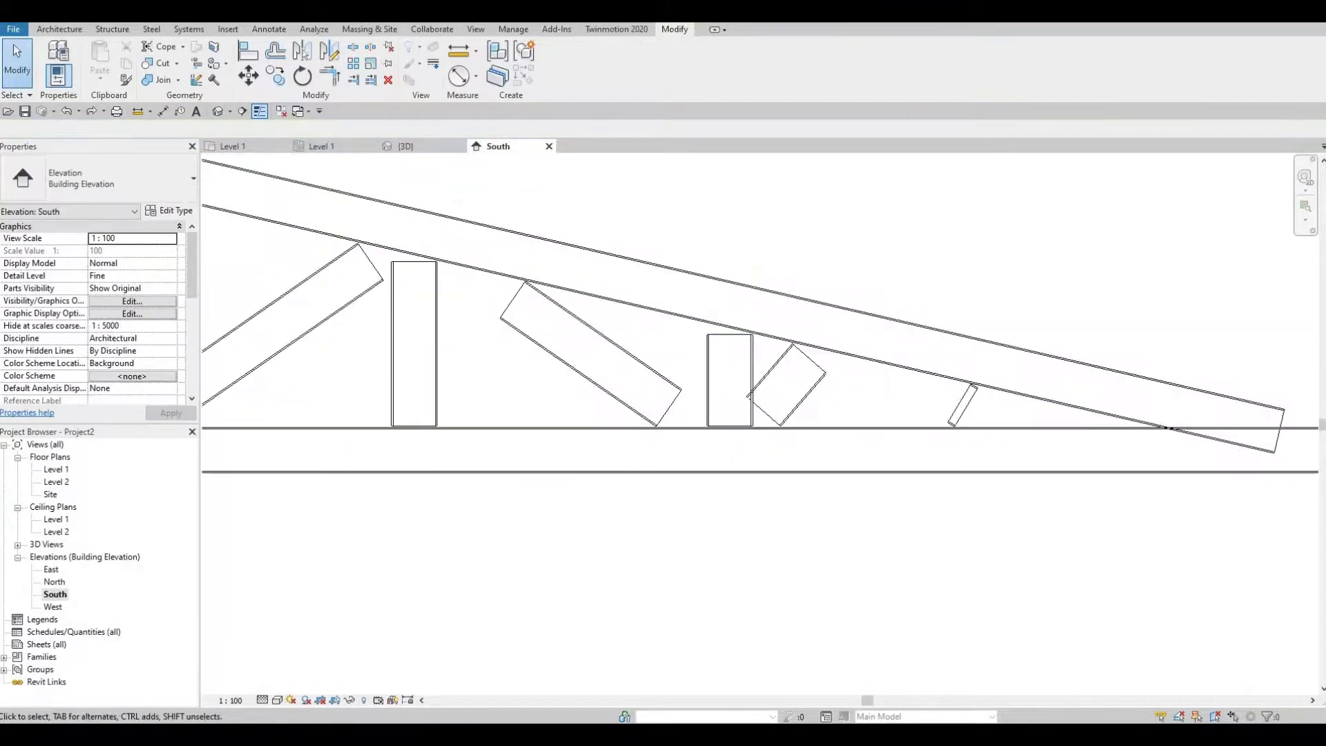
# - Extend the vertical web at the low-side peak node into both chords and delete the short web stub near the truss's low end
pyautogui.scroll(-5, 781, 408)
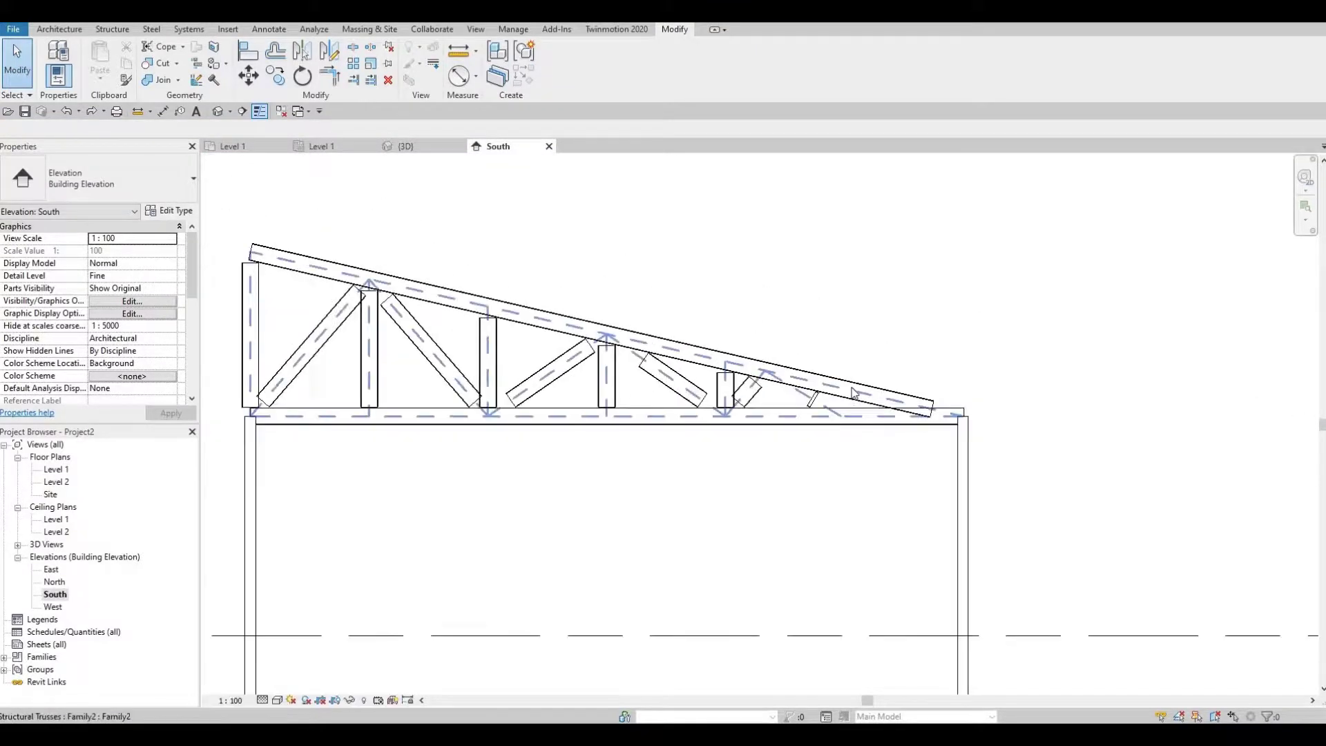
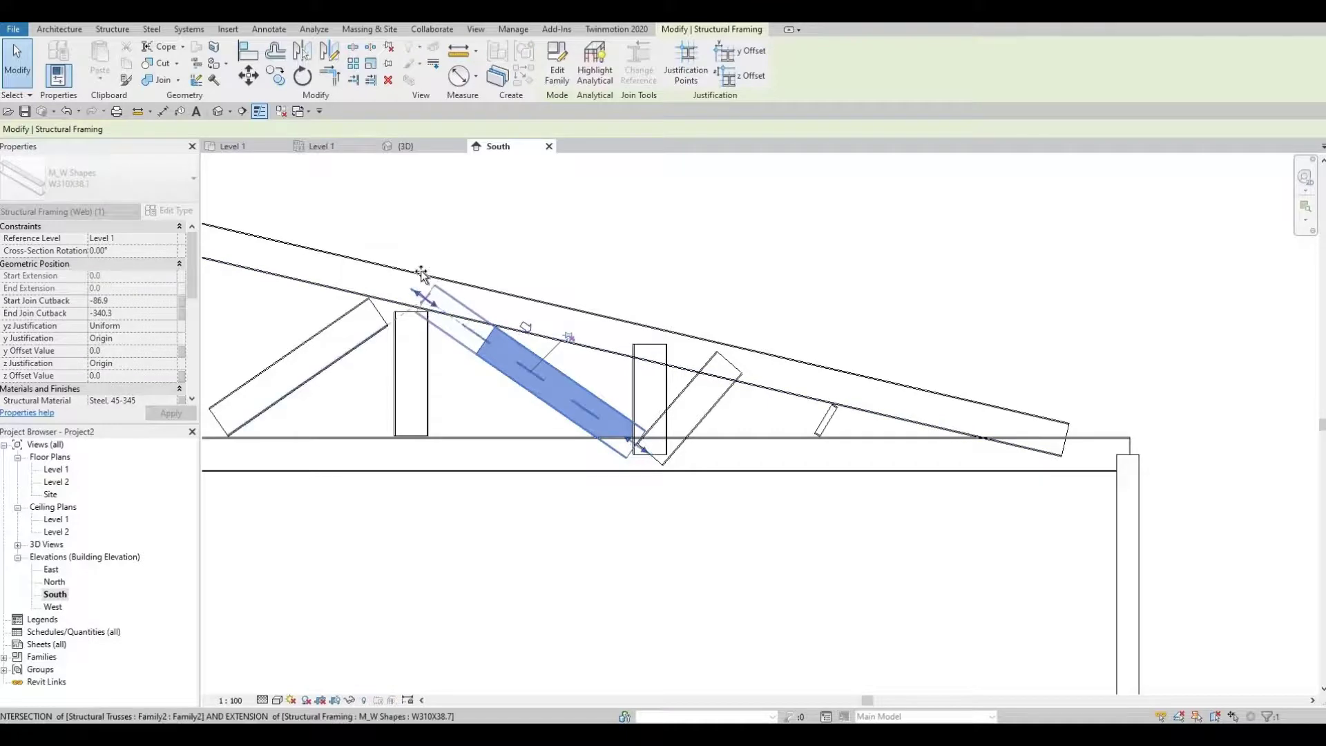
pyautogui.click(397, 340)
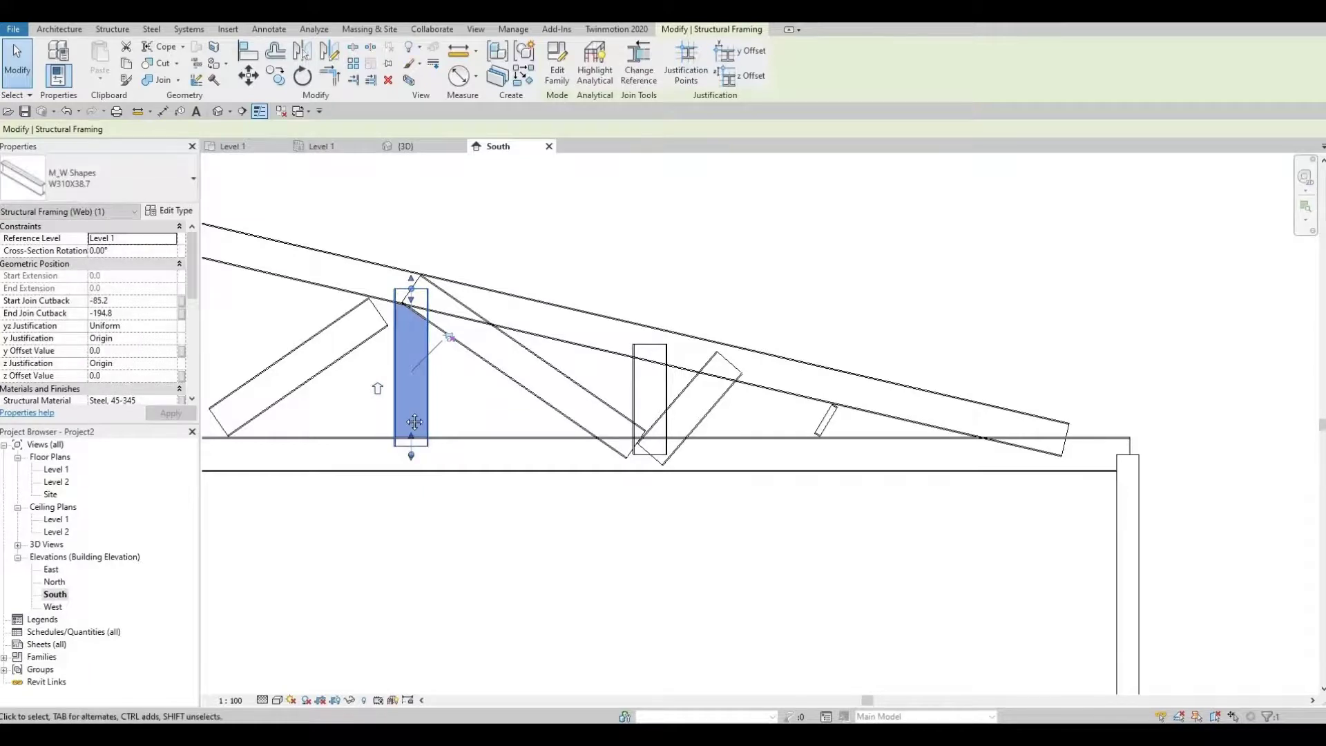
pyautogui.moveTo(370, 422); pyautogui.dragTo(550, 425, button='middle')
pyautogui.press('Escape')
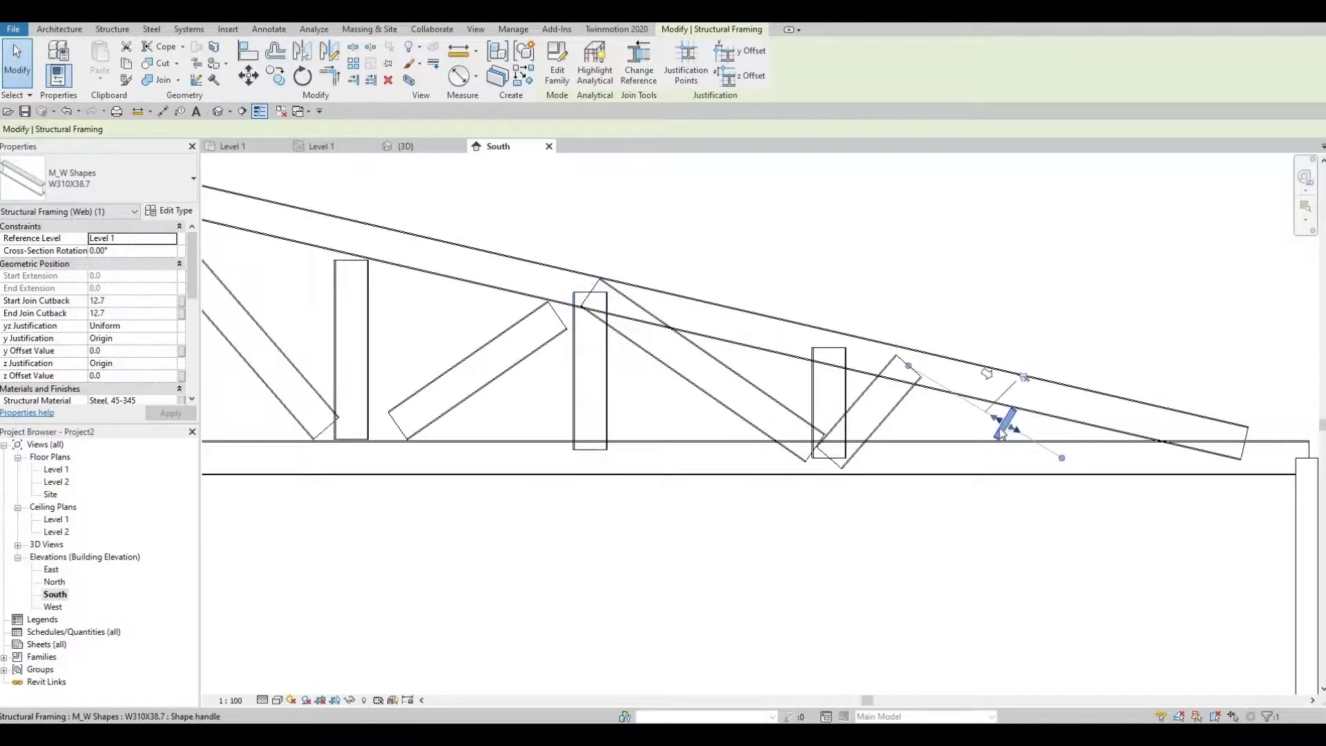
# - Extend the middle diagonal web and the adjoining central vertical web at both ends to their nodes on the chord centrelines
pyautogui.click(539, 340)
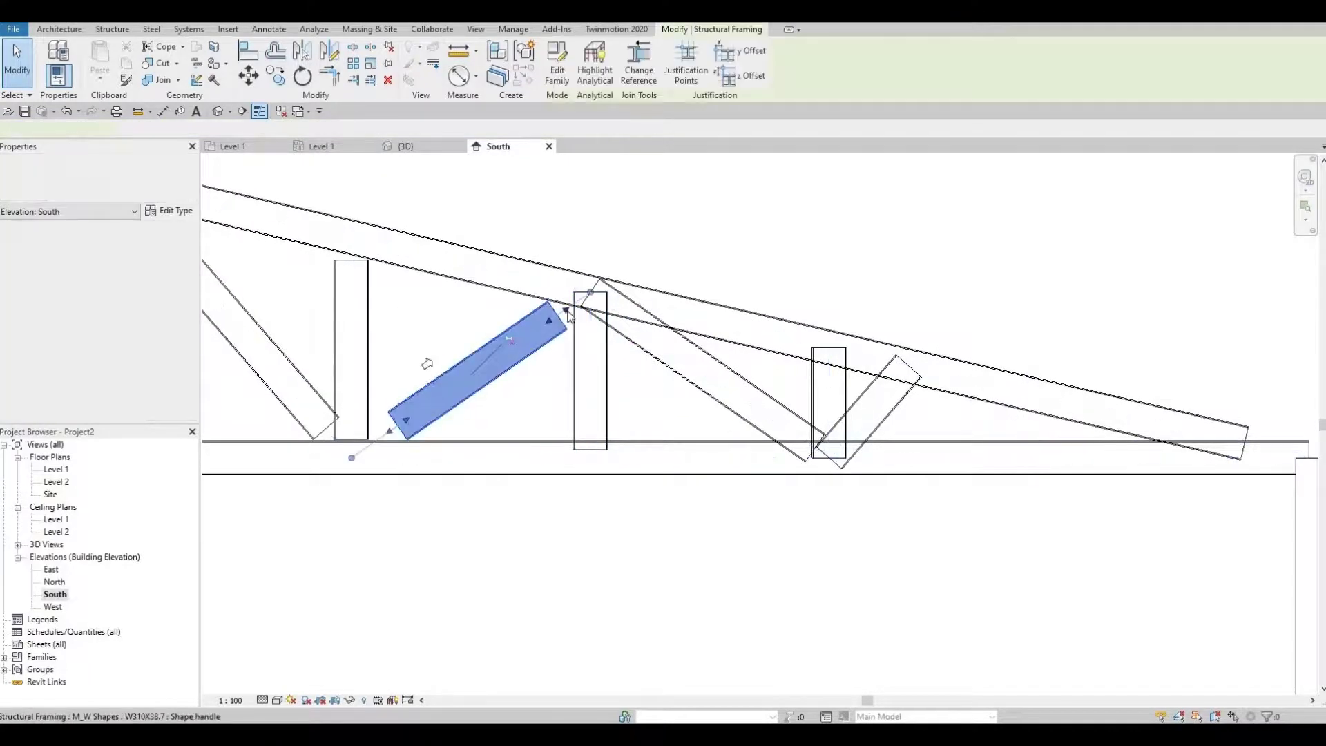
pyautogui.moveTo(533, 328); pyautogui.dragTo(356, 454)
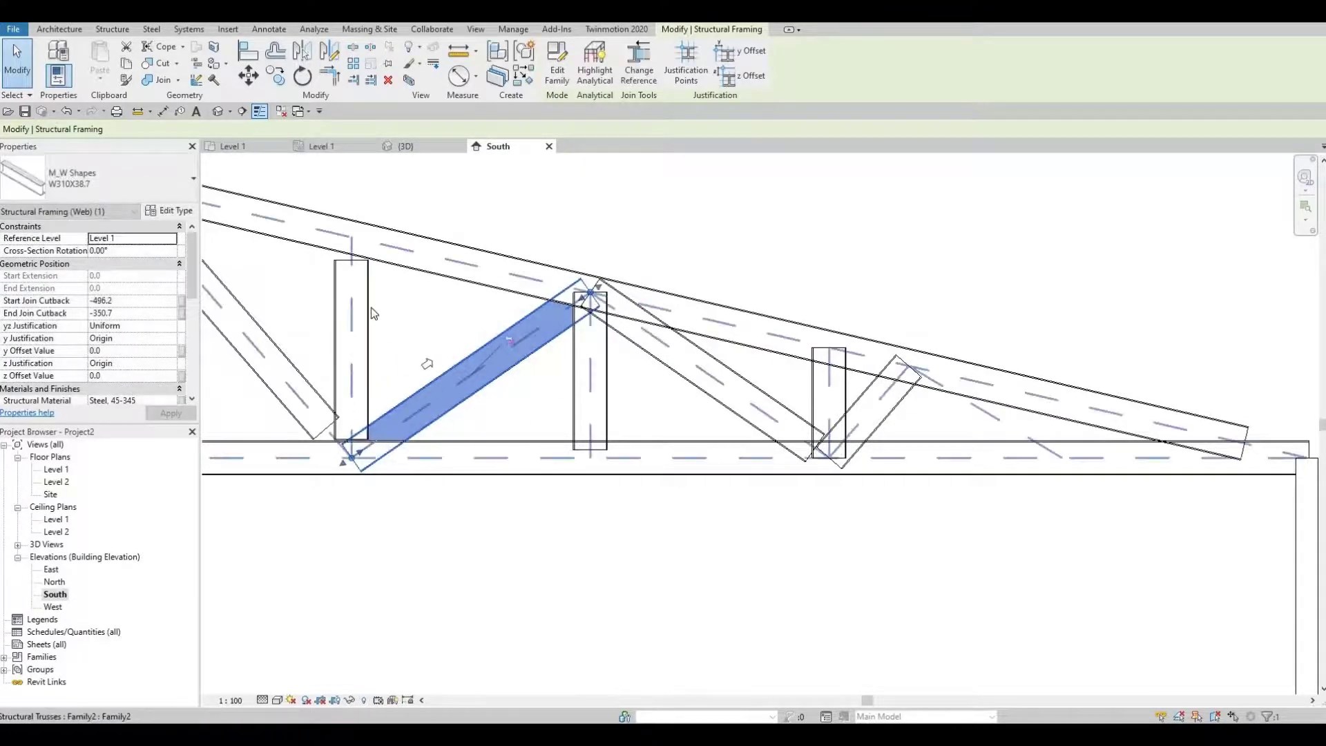
pyautogui.click(354, 266)
pyautogui.moveTo(352, 251)
pyautogui.mouseDown()
pyautogui.moveTo(350, 225)
pyautogui.moveTo(351, 236)
pyautogui.mouseUp()
pyautogui.moveTo(425, 392); pyautogui.dragTo(685, 425, button='middle')
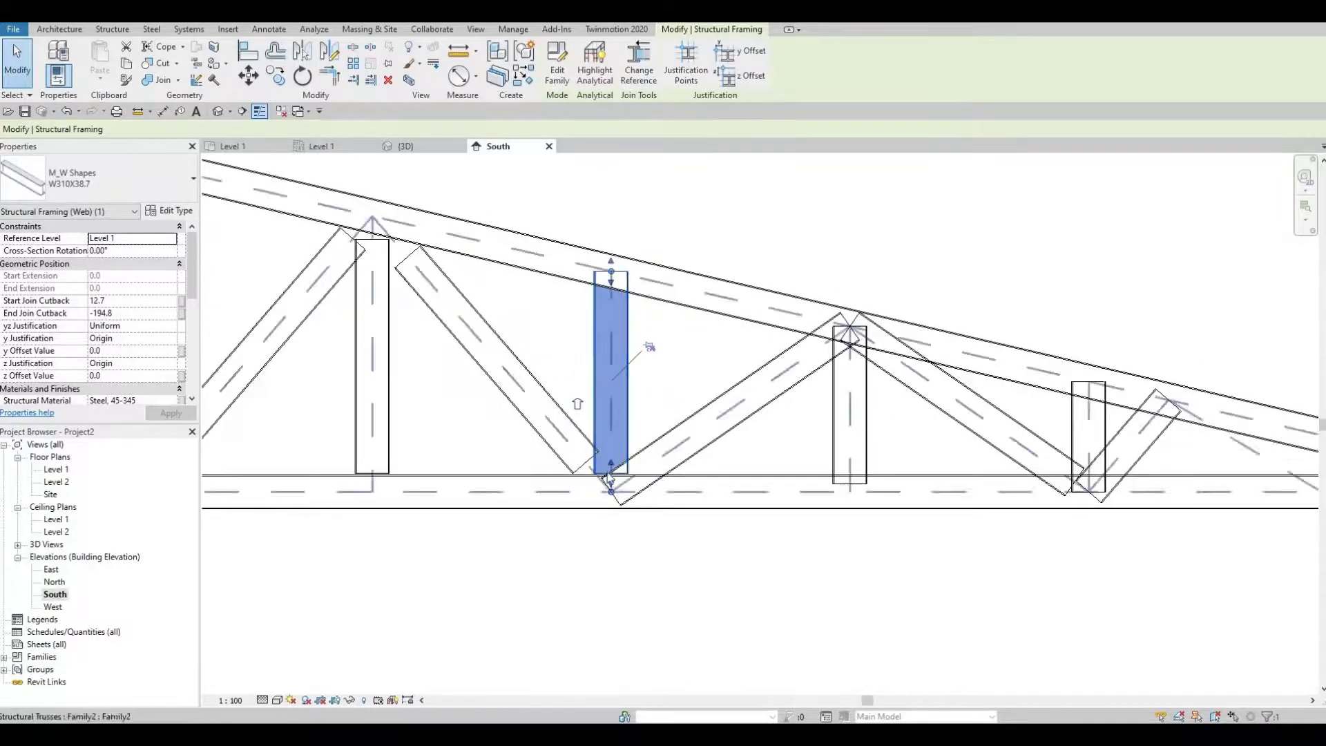
pyautogui.moveTo(611, 483); pyautogui.dragTo(611, 490)
# - Extend the diagonal web on the high side of the central vertical, and the tall vertical beside it, to their chord nodes
pyautogui.click(592, 466)
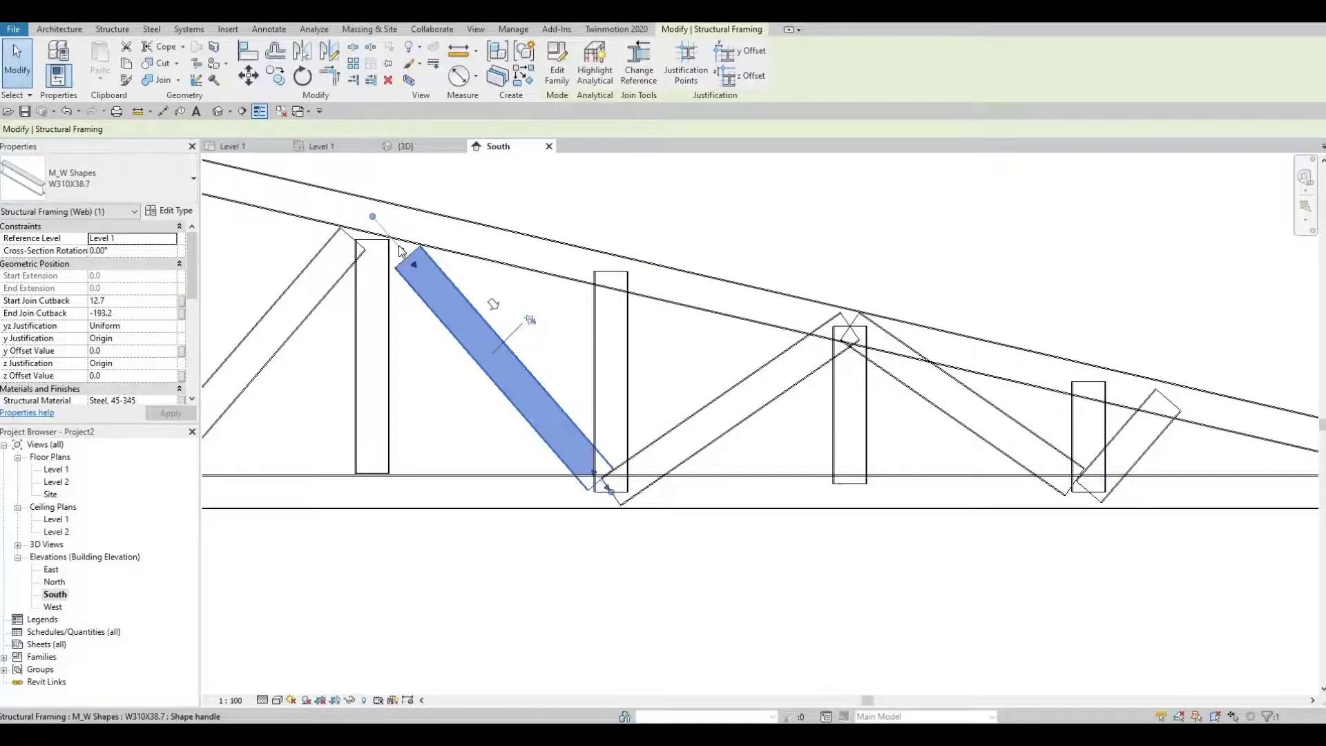
pyautogui.moveTo(392, 228)
pyautogui.mouseDown()
pyautogui.moveTo(385, 204)
pyautogui.moveTo(373, 216)
pyautogui.mouseUp()
pyautogui.click(377, 236)
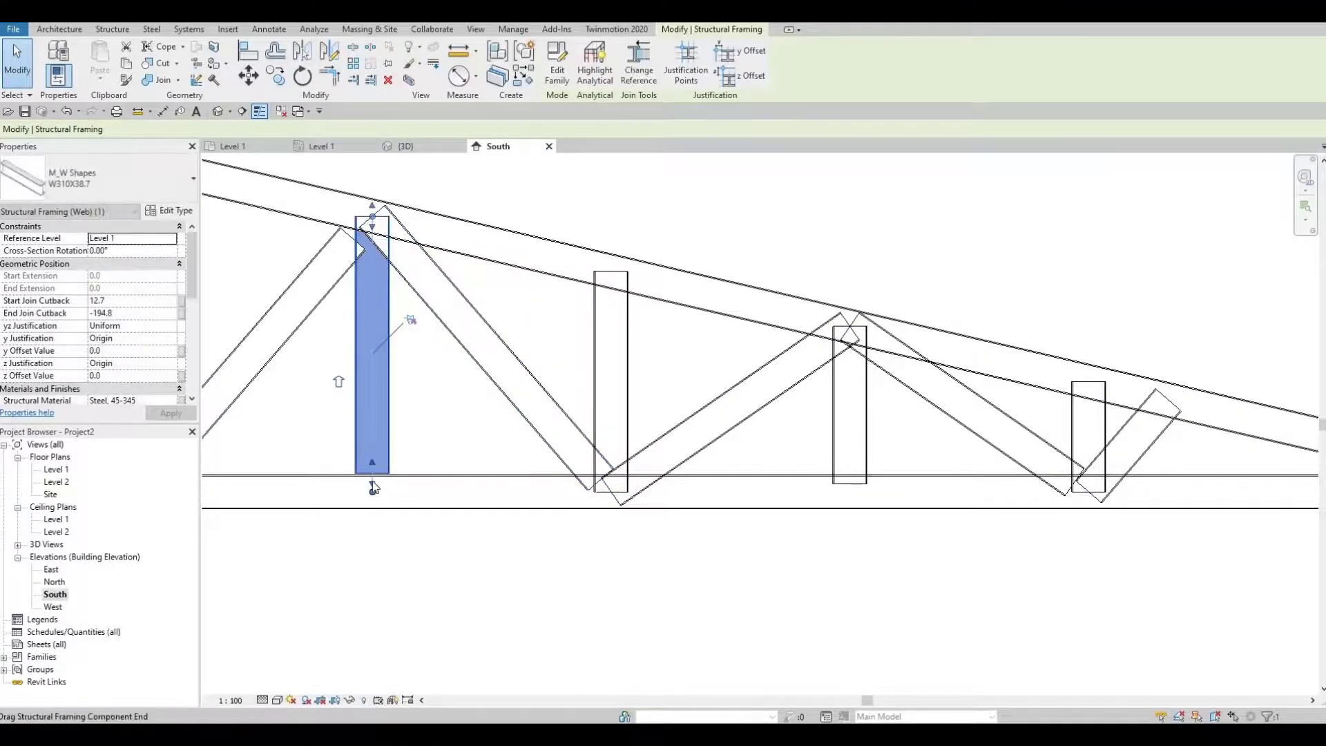
pyautogui.moveTo(373, 487); pyautogui.dragTo(373, 491)
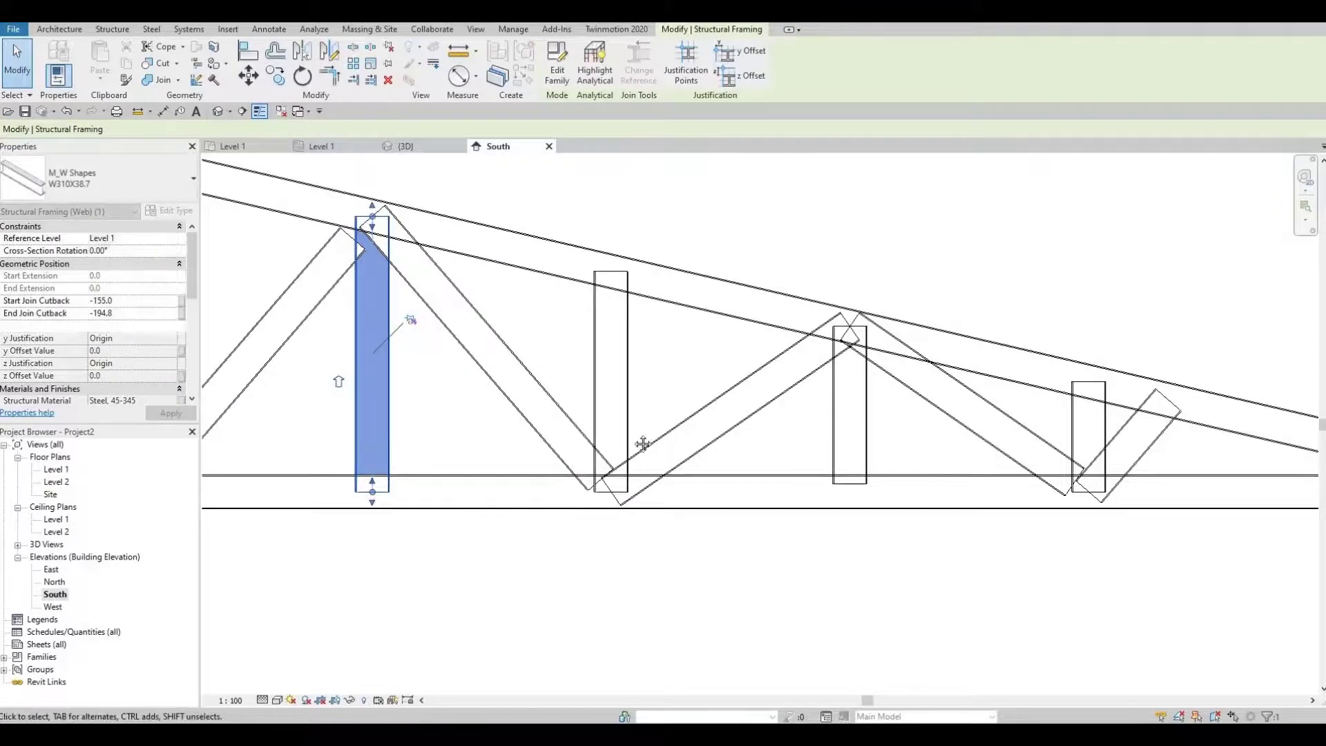
# - Extend the outermost diagonal web at the truss's high end to its nodes on the top and bottom chords
pyautogui.moveTo(642, 444); pyautogui.dragTo(967, 471, button='middle')
pyautogui.click(684, 266)
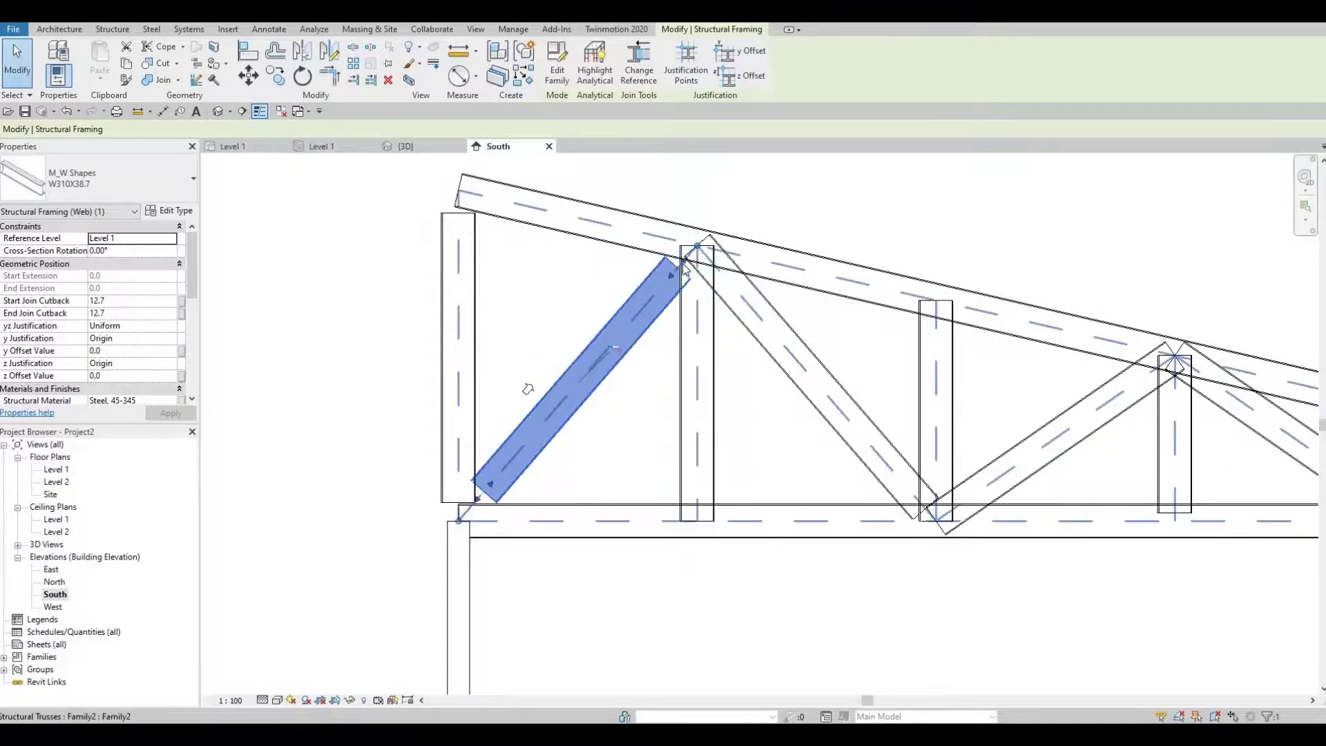
pyautogui.moveTo(684, 264); pyautogui.dragTo(693, 243)
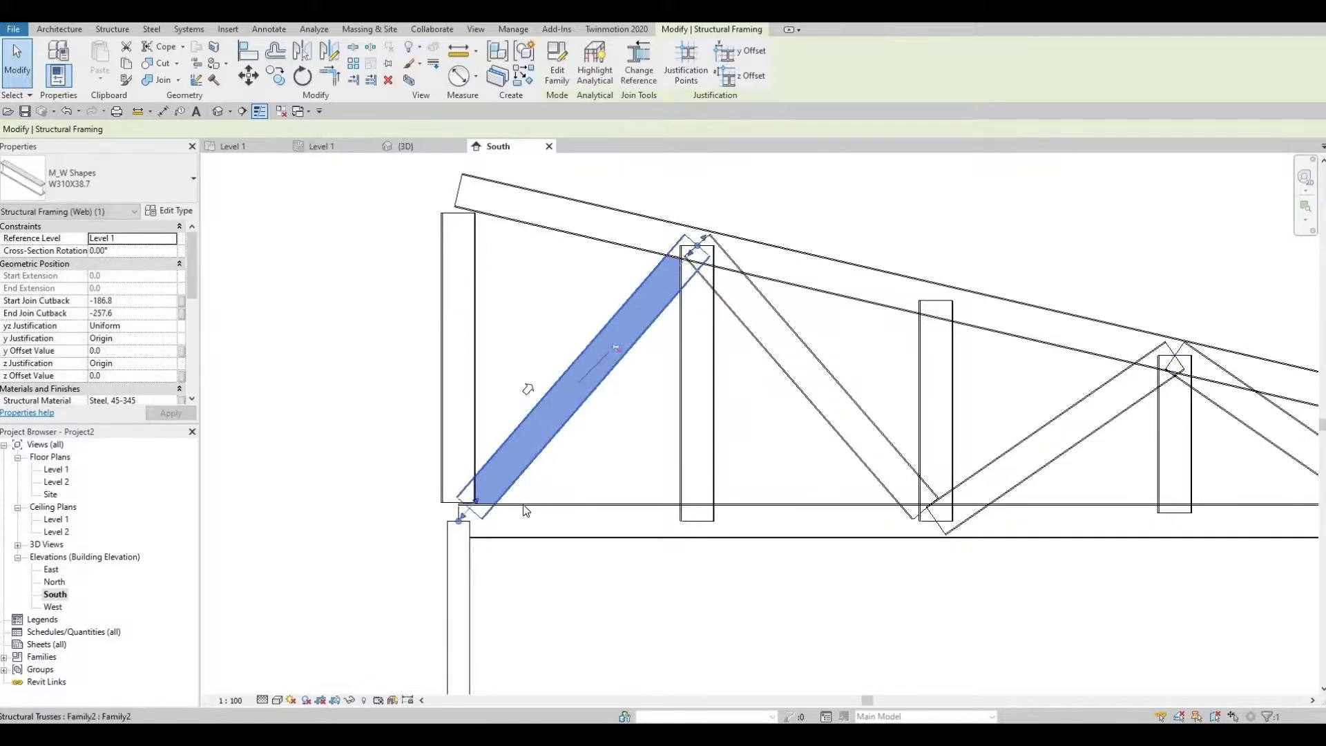
# - Extend the bottom chord's high-side end by about 145 mm over the wall and lengthen the end vertical web into the top chord
pyautogui.click(455, 519)
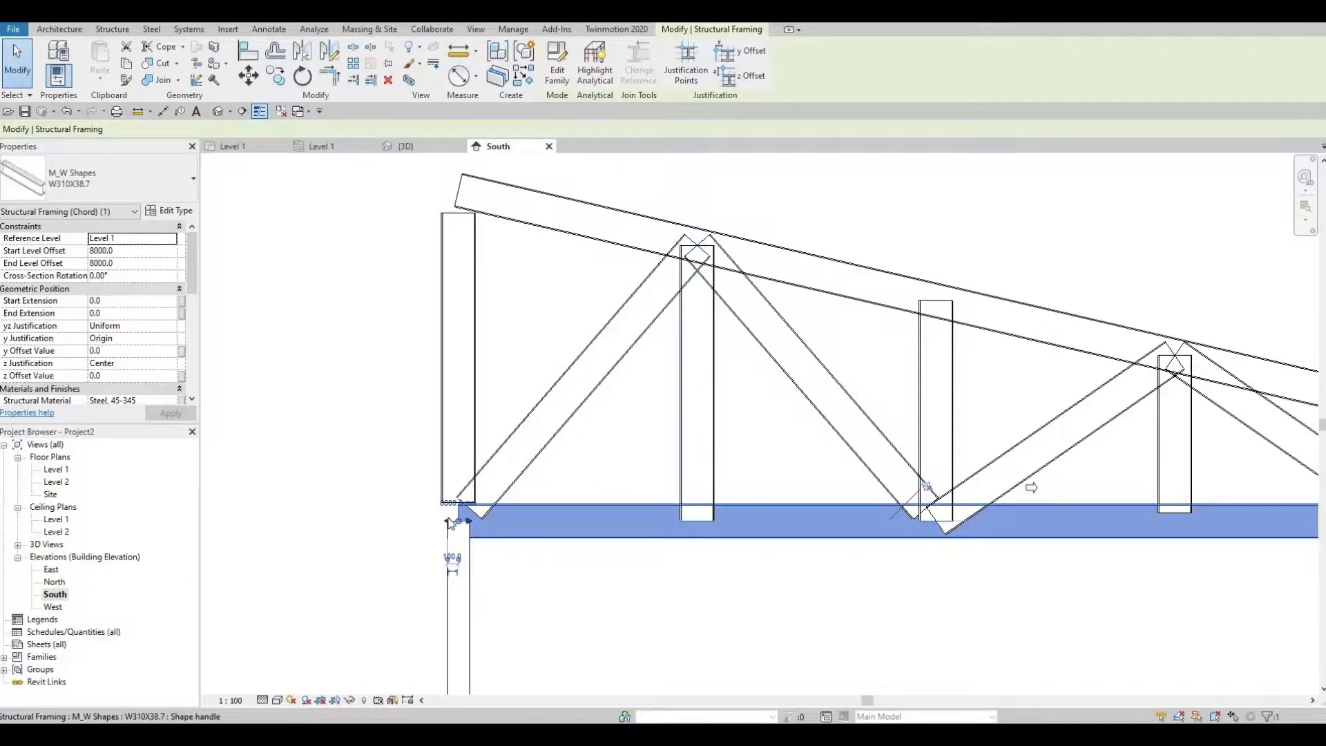
pyautogui.moveTo(435, 523); pyautogui.dragTo(435, 525)
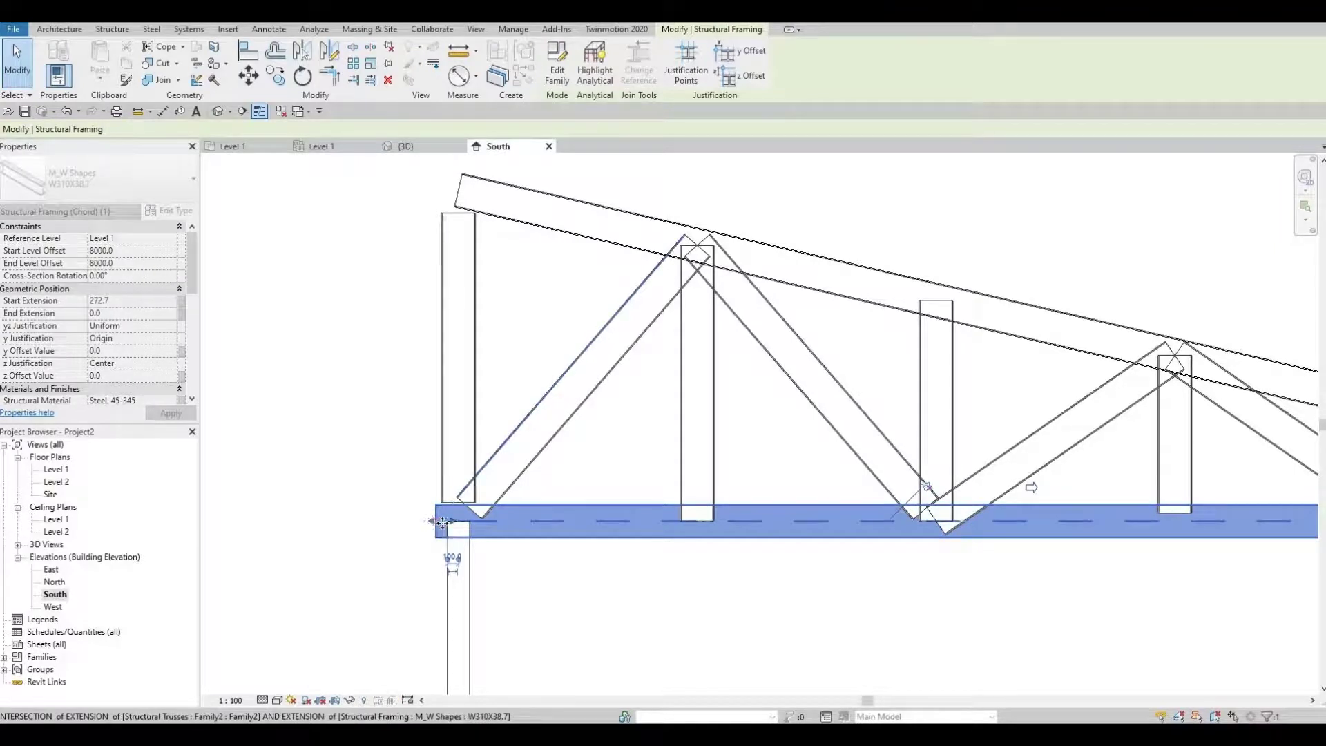
pyautogui.click(457, 228)
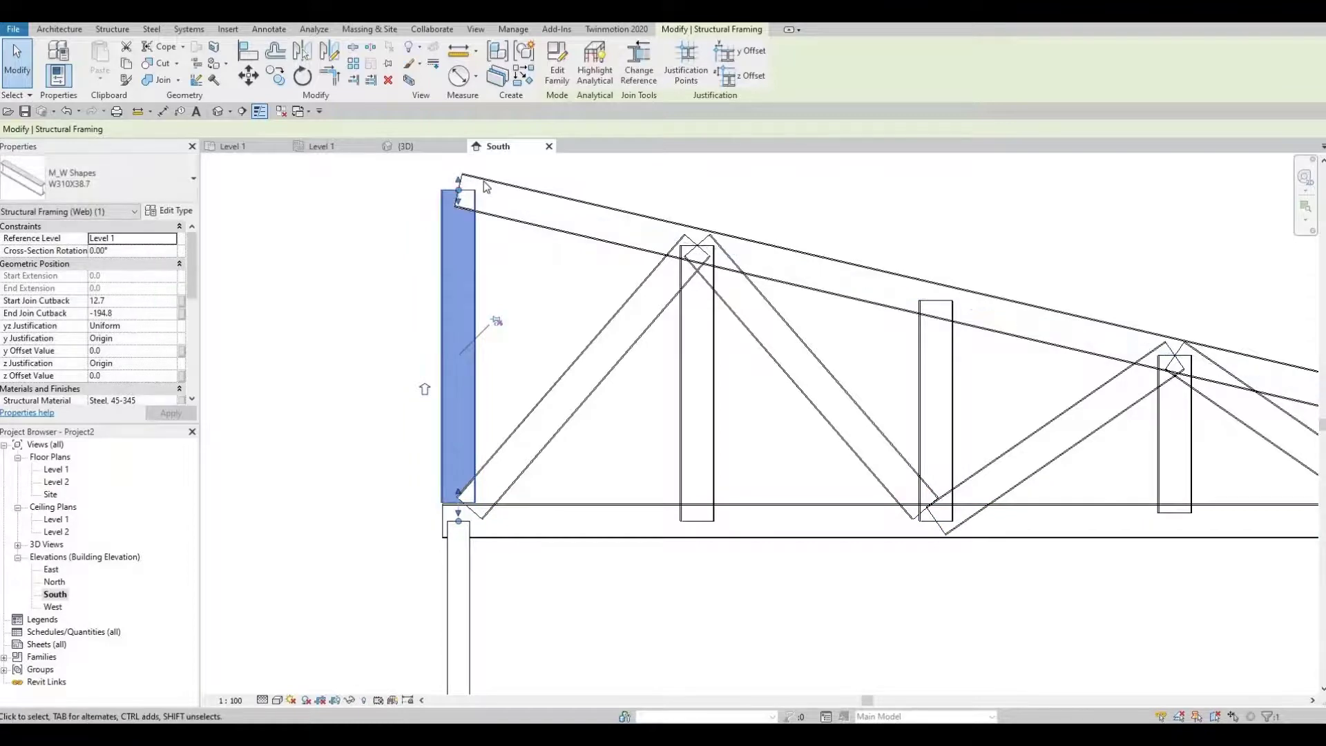
# - Extend the top chord's high end by about 149 mm and stretch its low end to the wall, to a cutback of about -1300 mm
pyautogui.click(450, 187)
pyautogui.moveTo(442, 188); pyautogui.dragTo(431, 183)
pyautogui.scroll(-3, 670, 342)
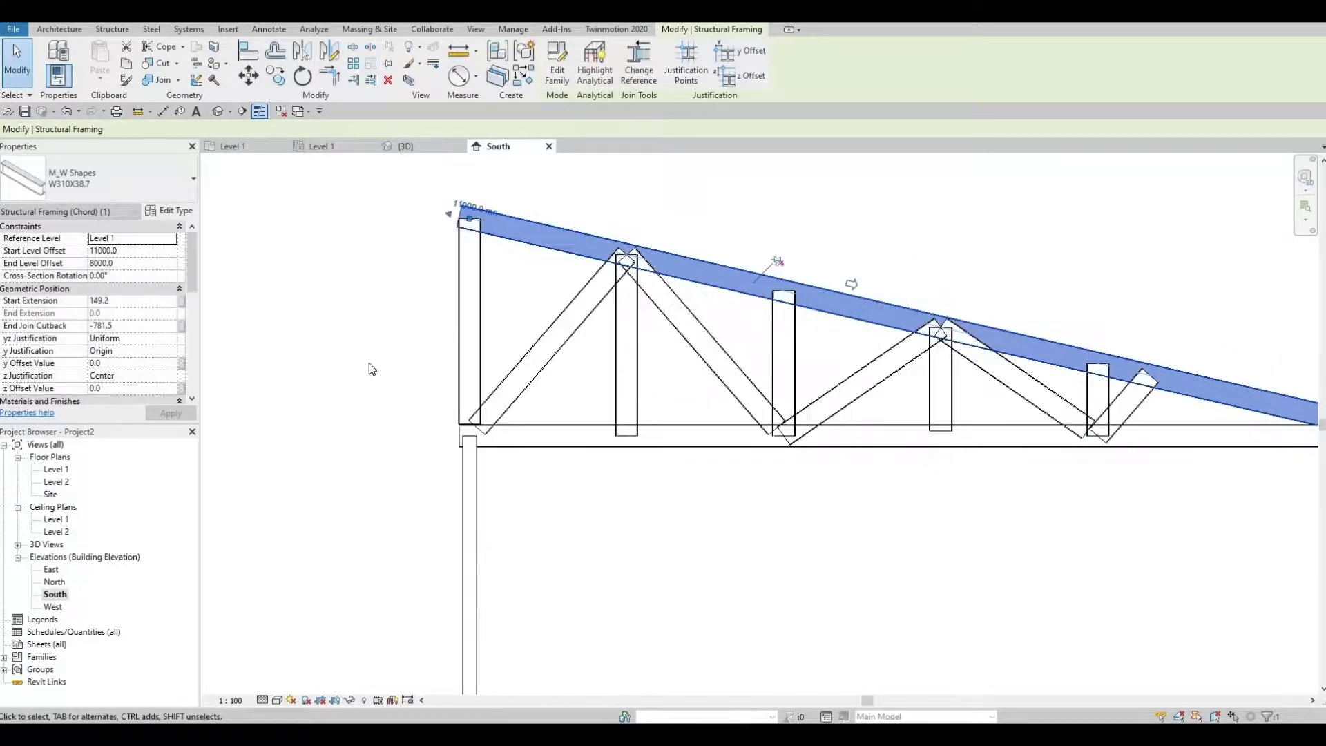
pyautogui.scroll(5, 1263, 428)
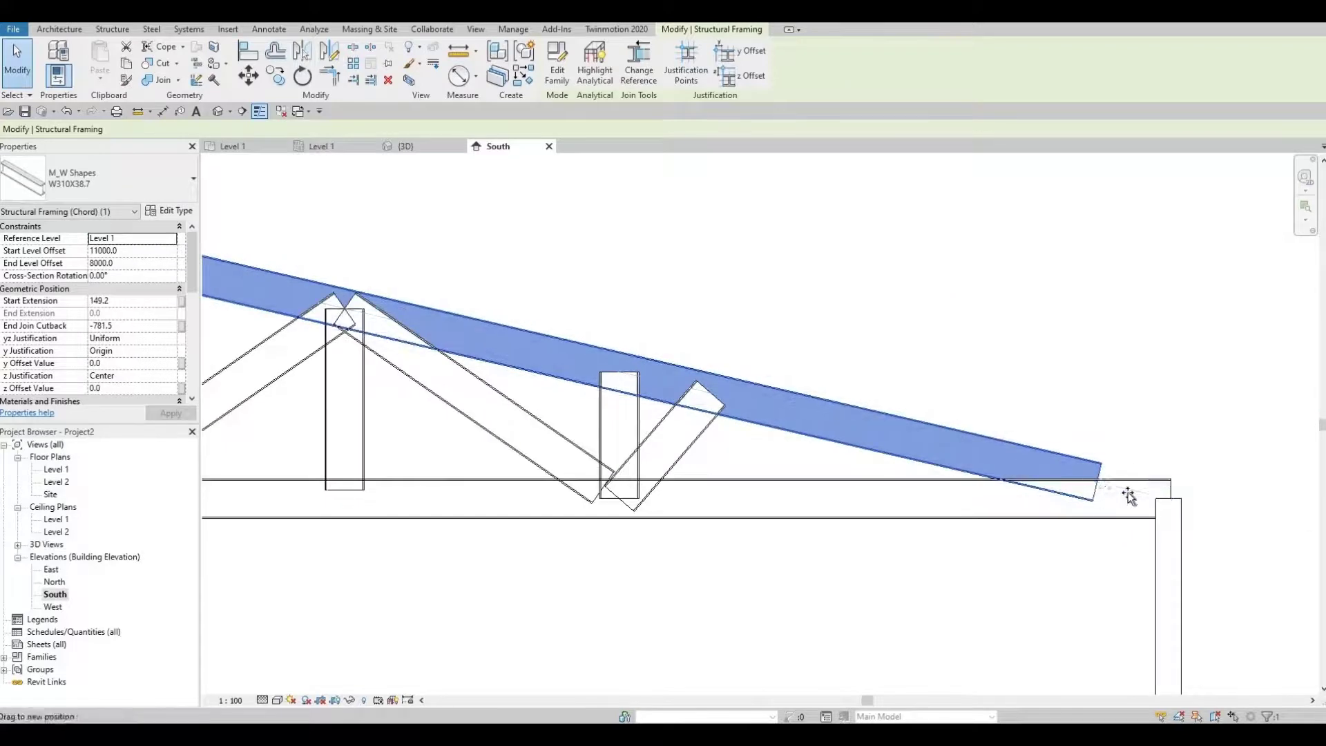
pyautogui.moveTo(1129, 496); pyautogui.dragTo(1177, 499)
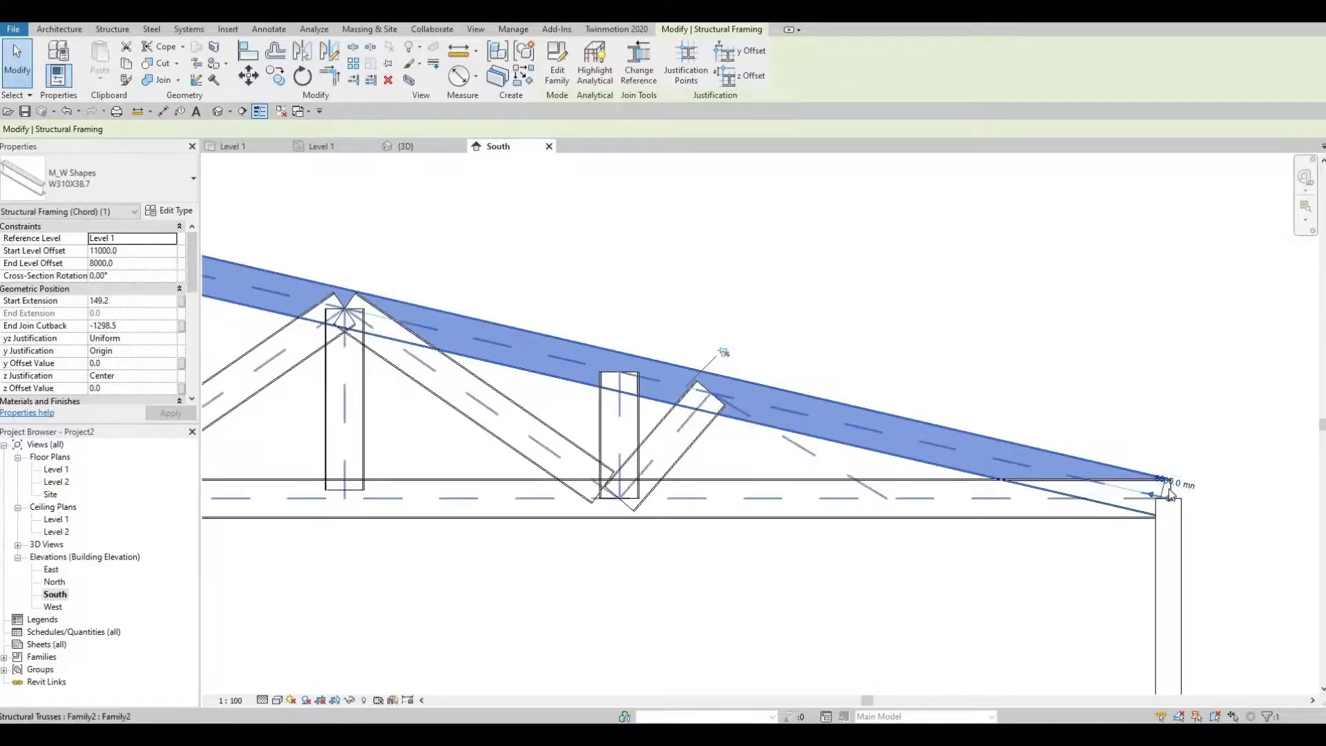
# - Extend the bottom chord's low-side end by about 123 mm over the supporting wall
pyautogui.click(1179, 498)
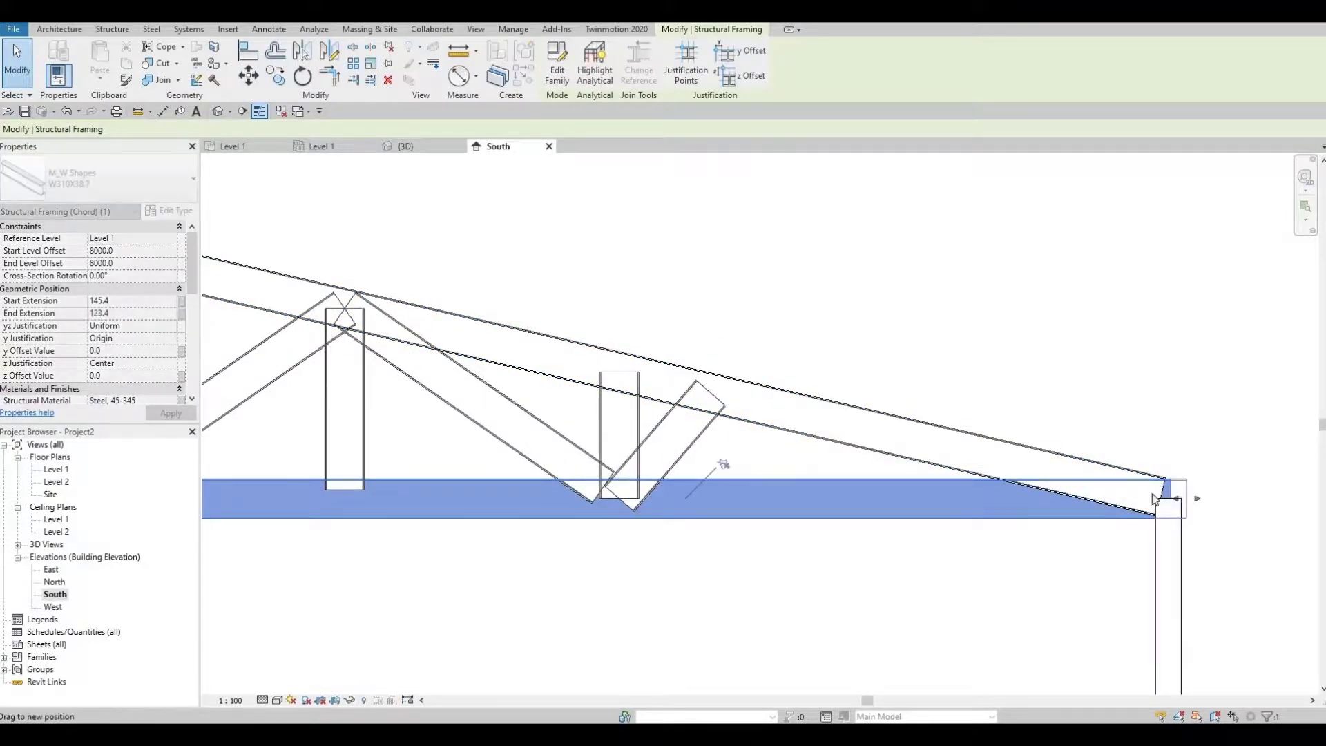
pyautogui.scroll(-2, 1171, 475)
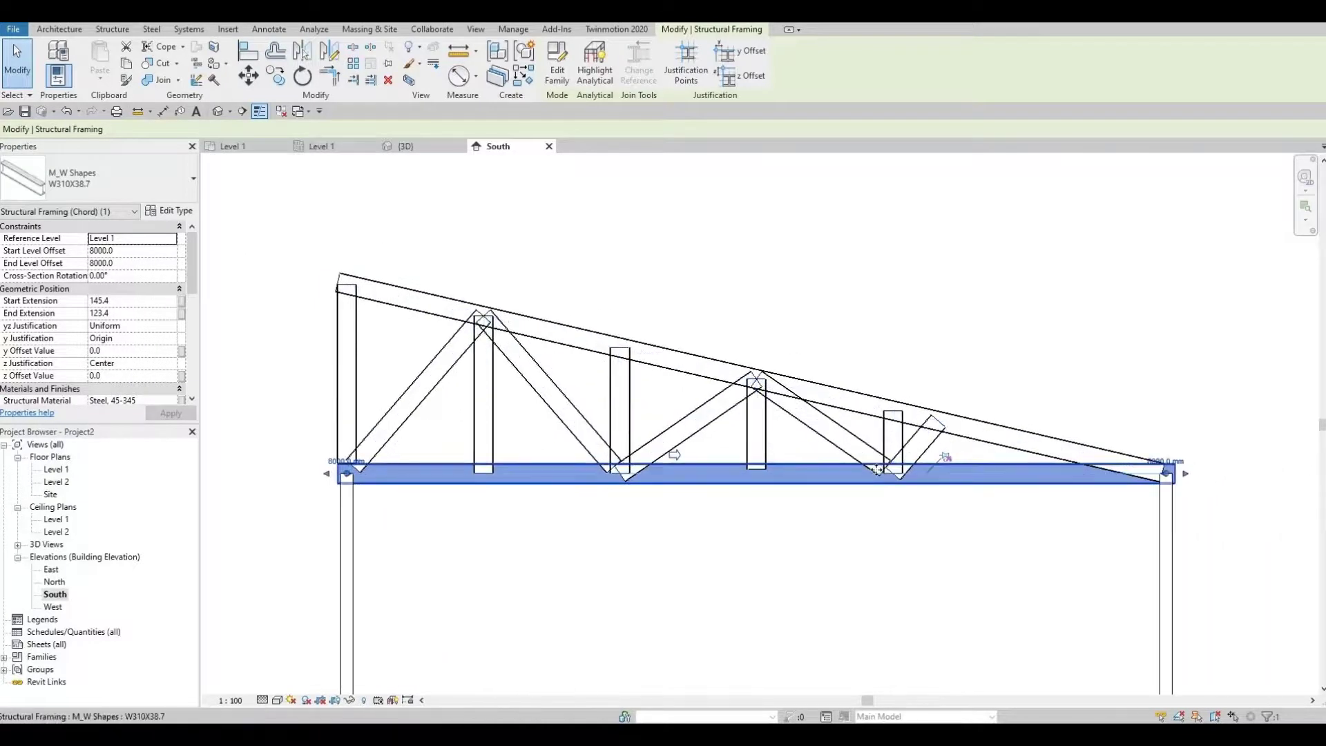
pyautogui.press('Escape')
pyautogui.scroll(1, 877, 469)
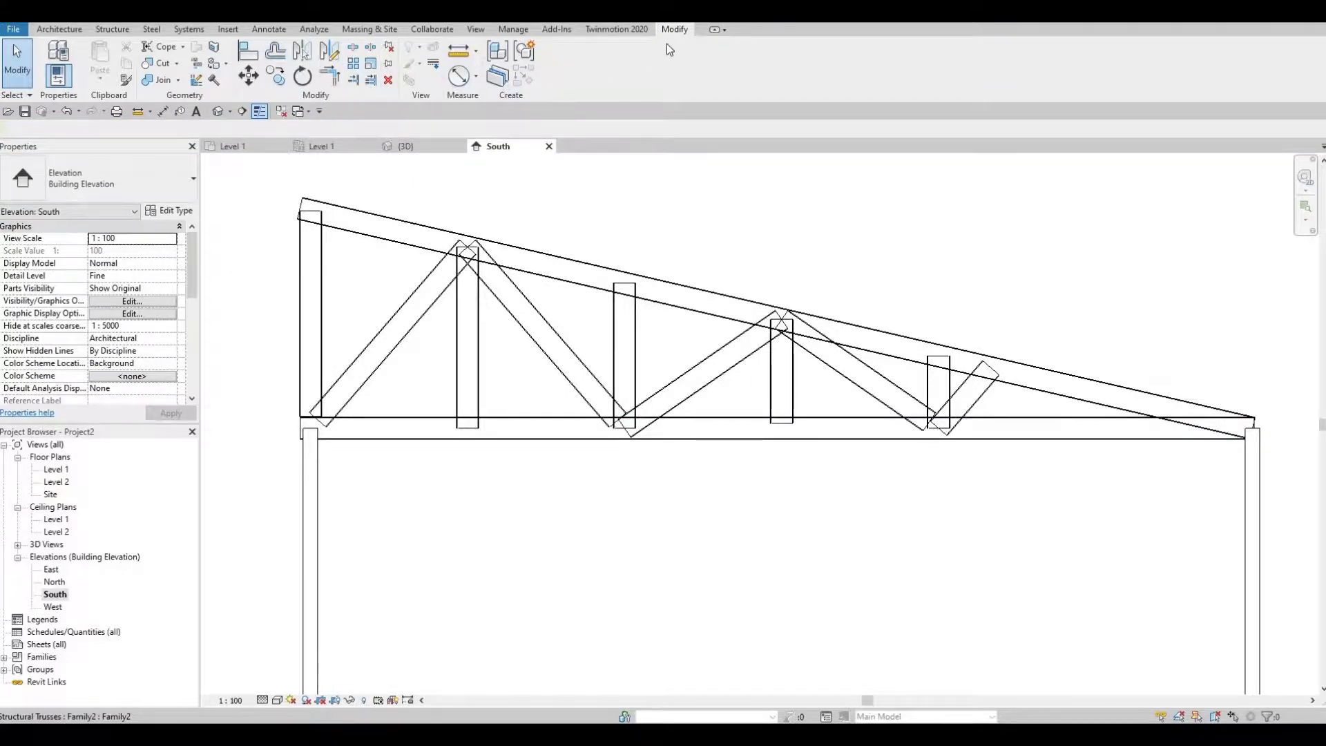
# - Cope the end vertical web at the truss's high end against the top chord, with multiple cut left off
pyautogui.click(160, 47)
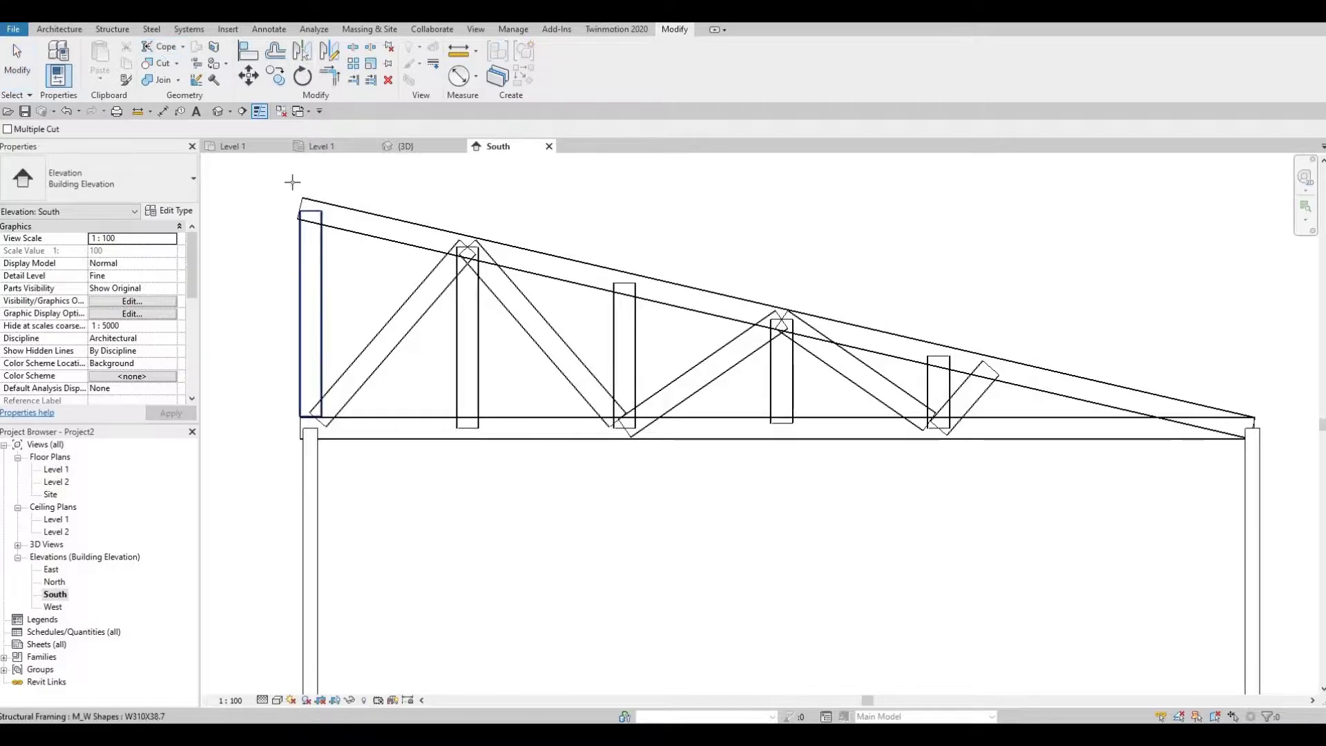
pyautogui.scroll(1, 299, 221)
pyautogui.scroll(1, 300, 220)
pyautogui.moveTo(300, 228); pyautogui.dragTo(332, 314, button='middle')
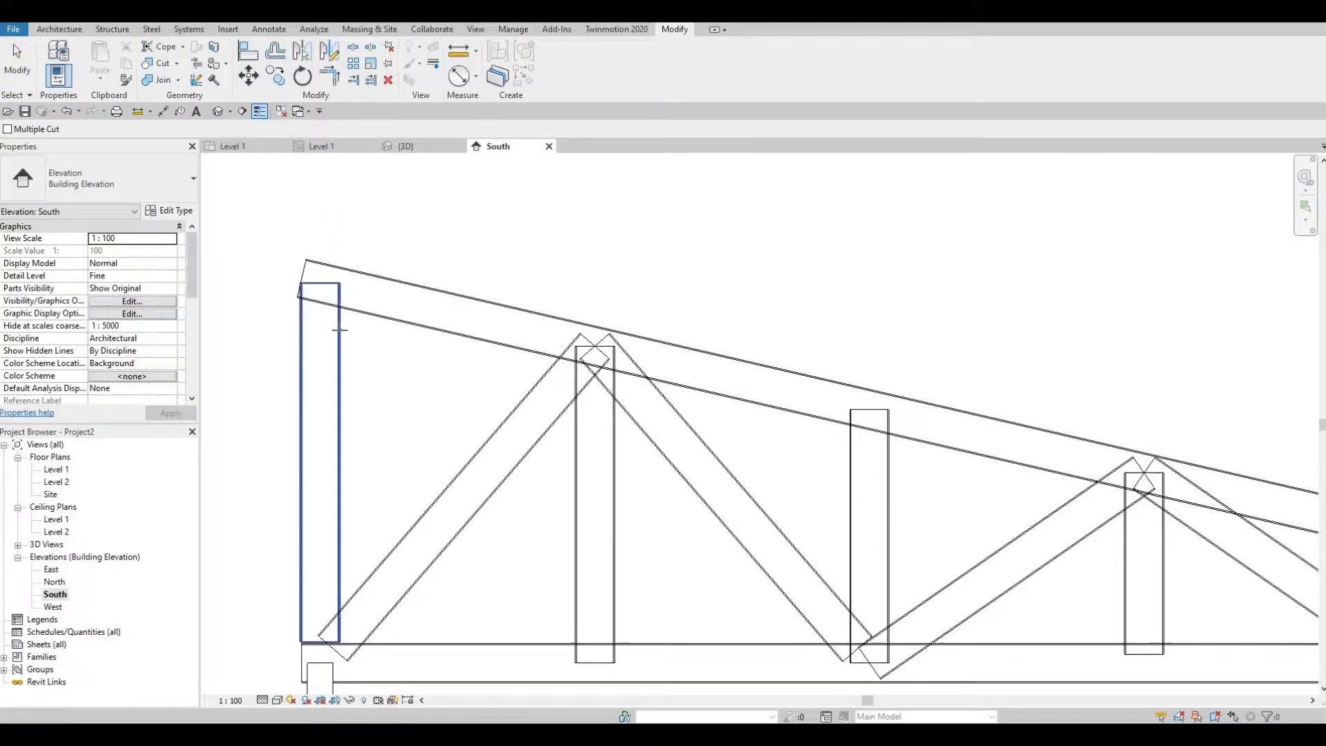
pyautogui.click(349, 326)
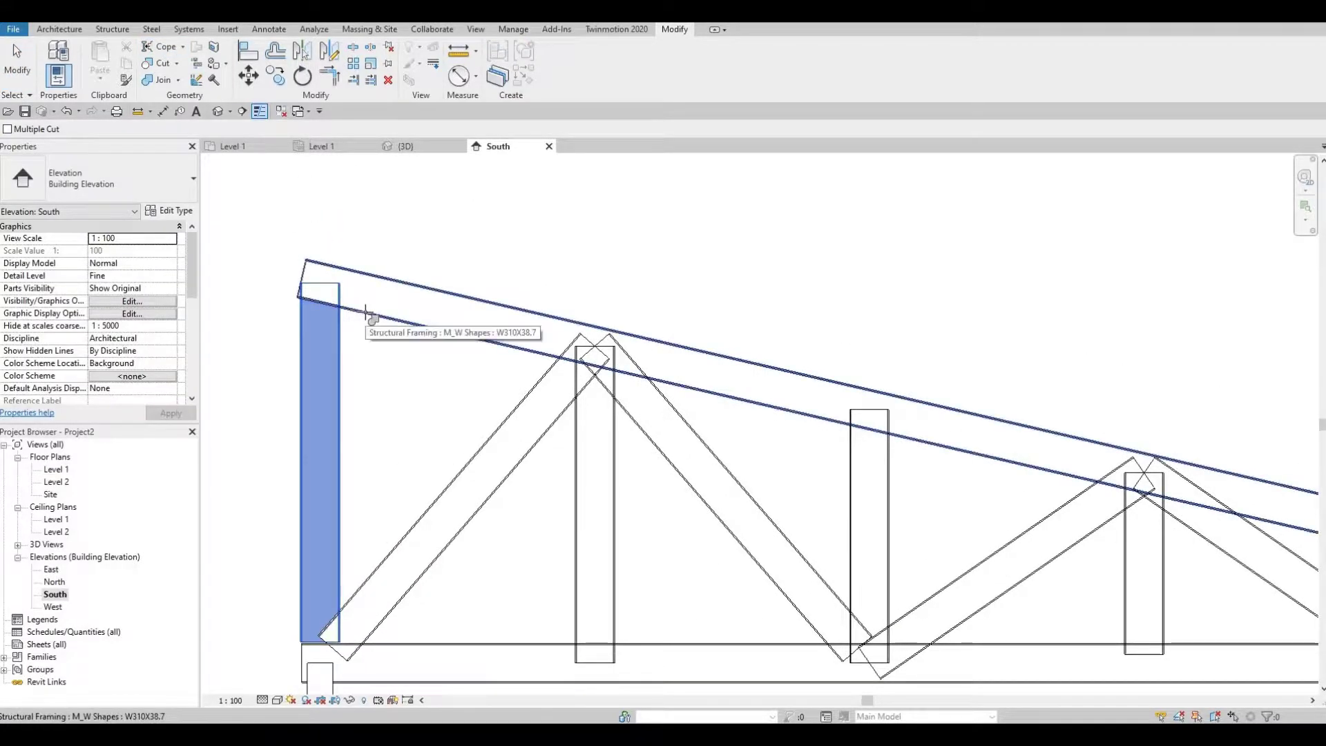
pyautogui.click(365, 312)
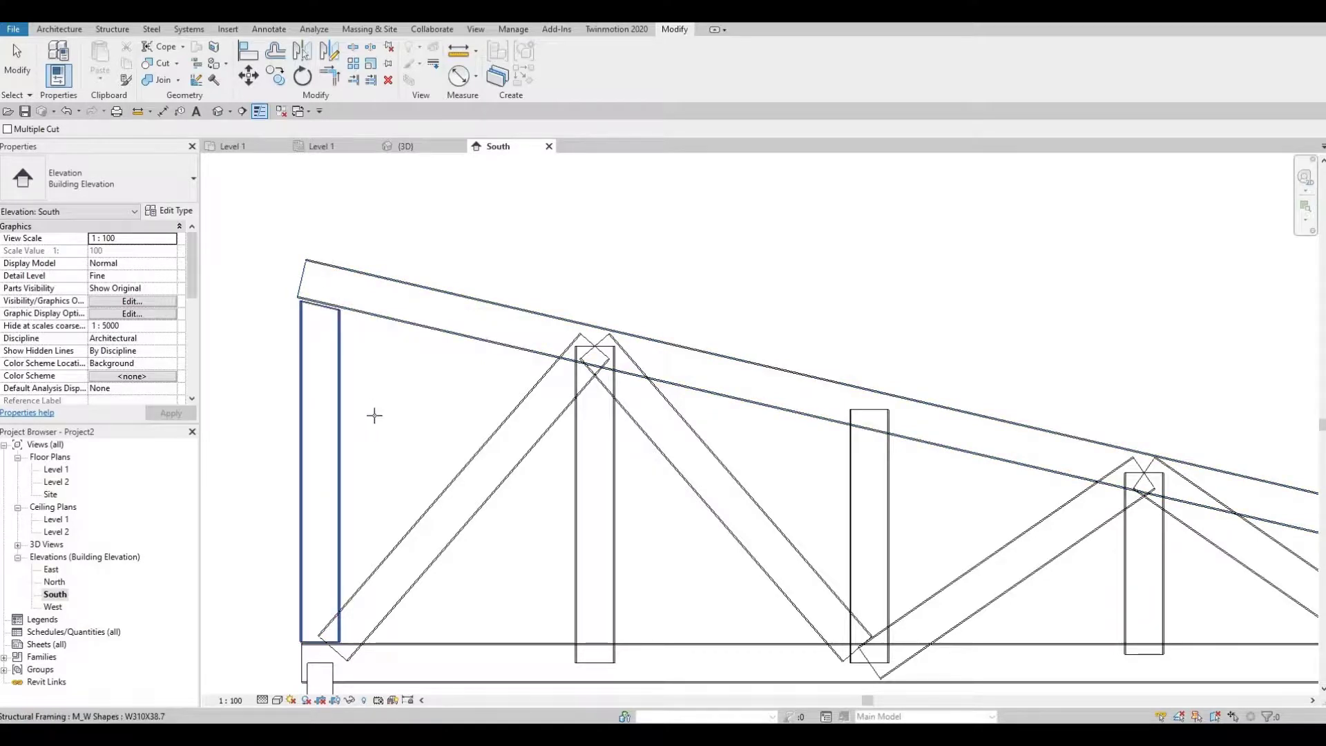
# - Cope the lower end of the high-end diagonal web against the bottom chord and the end vertical web
pyautogui.moveTo(375, 415); pyautogui.dragTo(366, 313, button='middle')
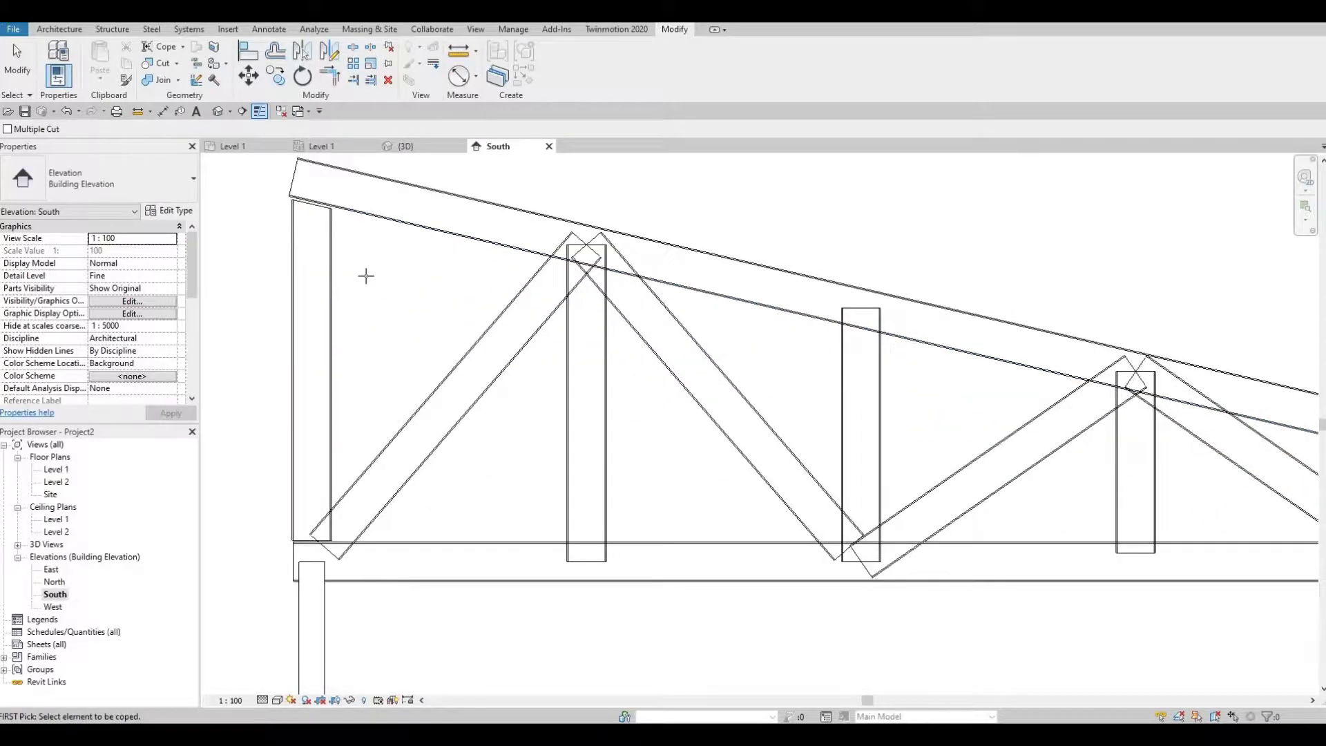
pyautogui.click(418, 467)
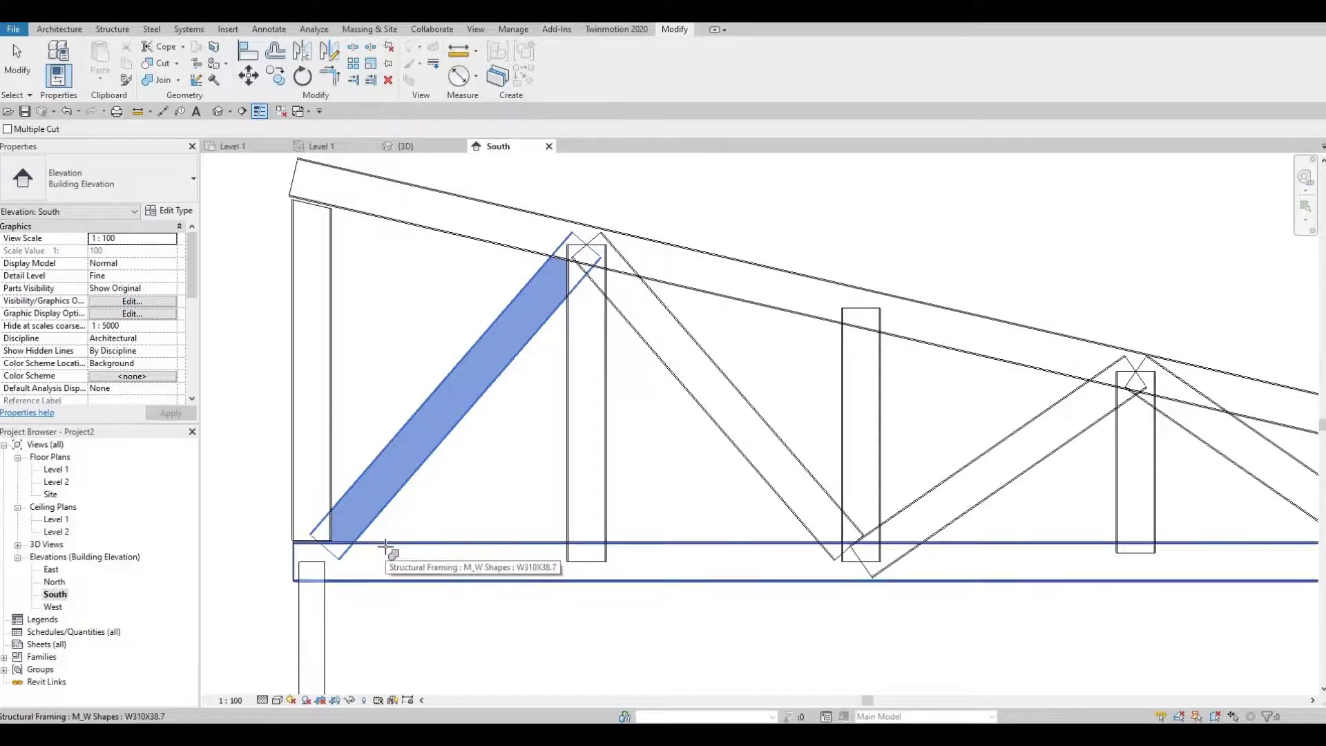
pyautogui.click(385, 545)
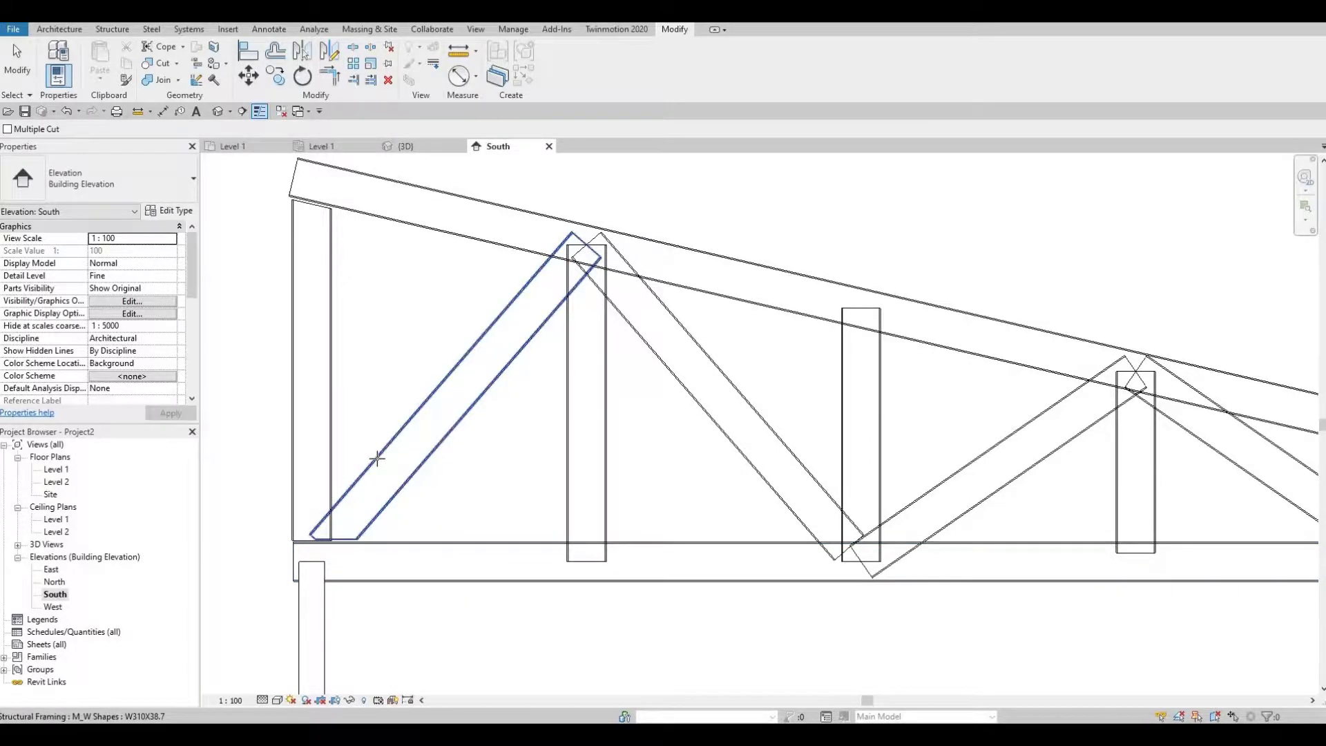
pyautogui.click(377, 458)
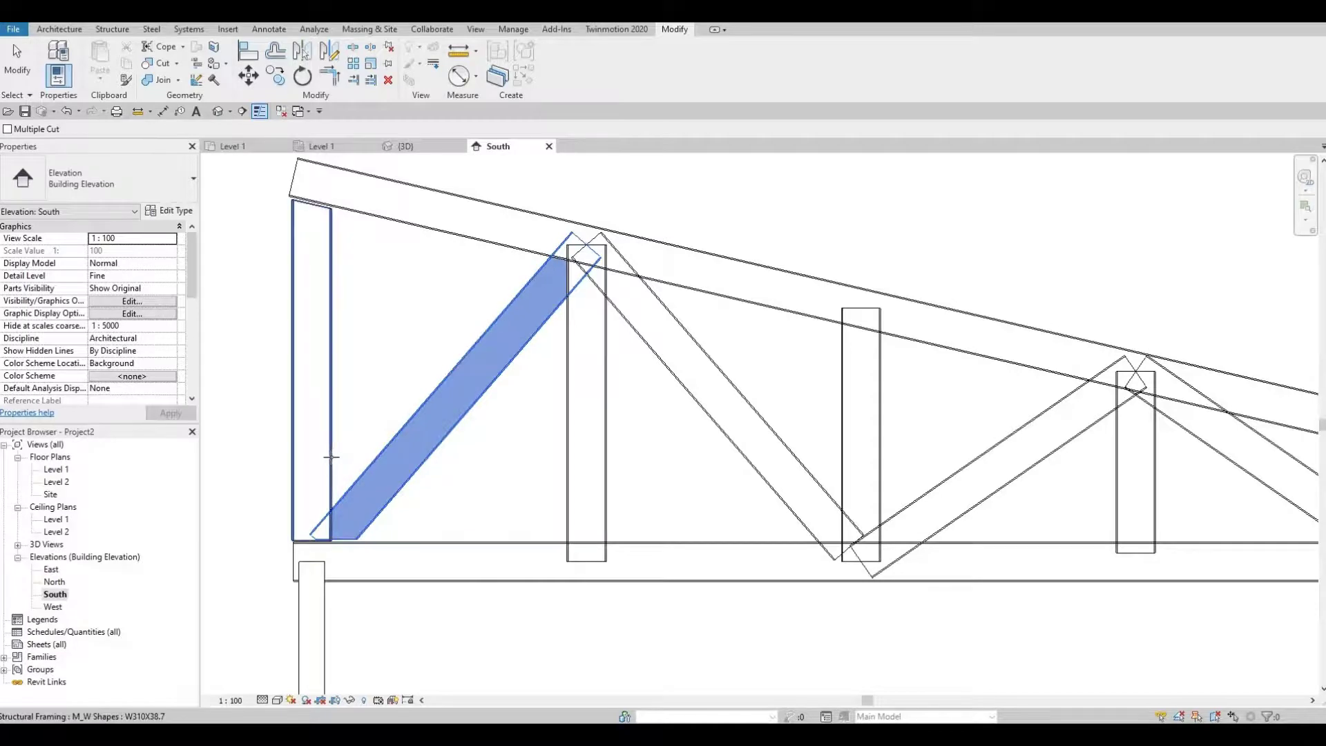
pyautogui.click(331, 458)
# - Cope the lower end of the first interior vertical web from the high end against the bottom chord
pyautogui.moveTo(556, 459); pyautogui.dragTo(509, 467, button='middle')
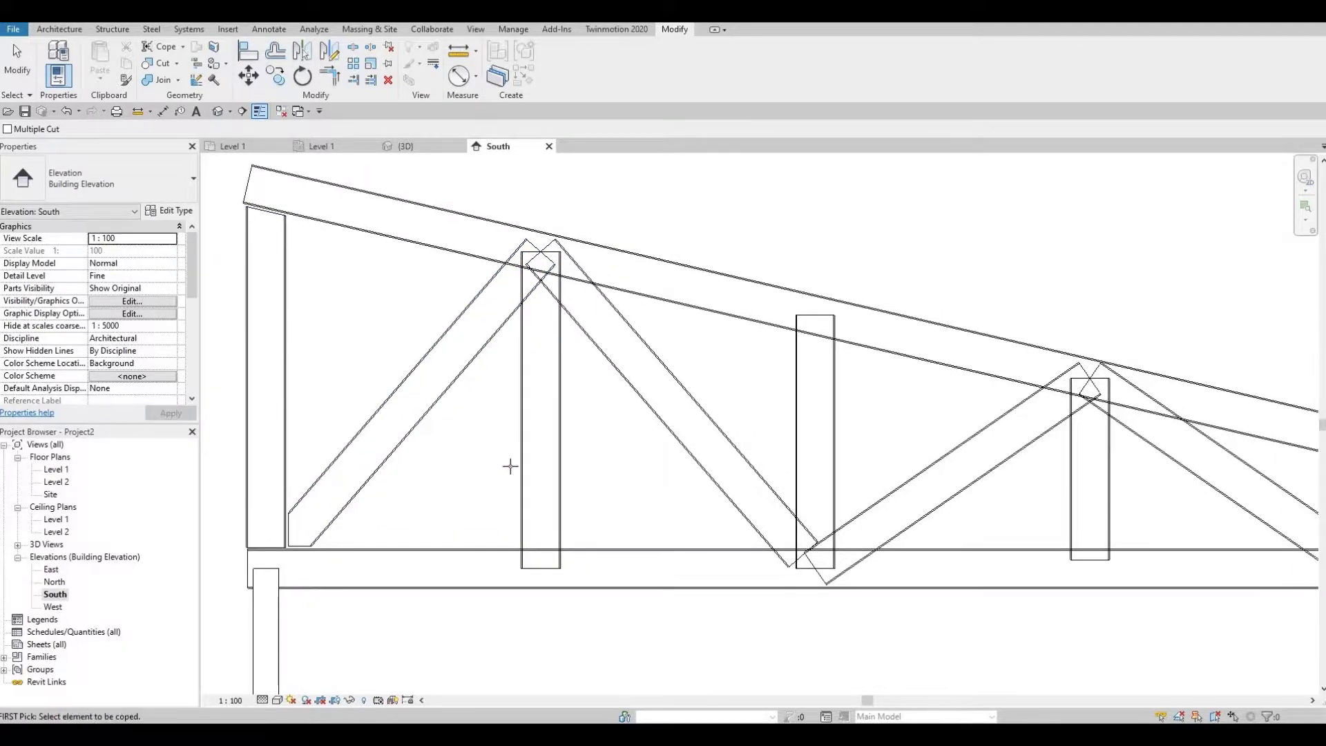
pyautogui.click(522, 456)
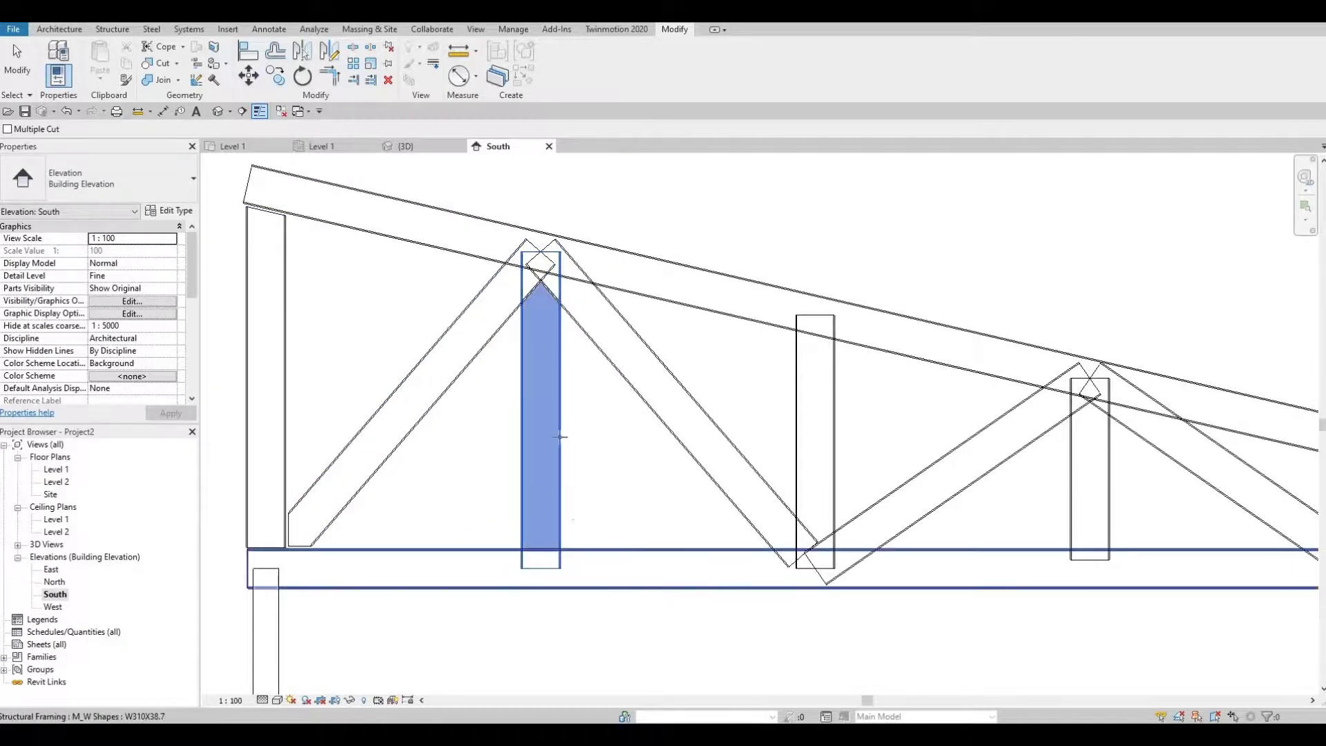
pyautogui.click(582, 558)
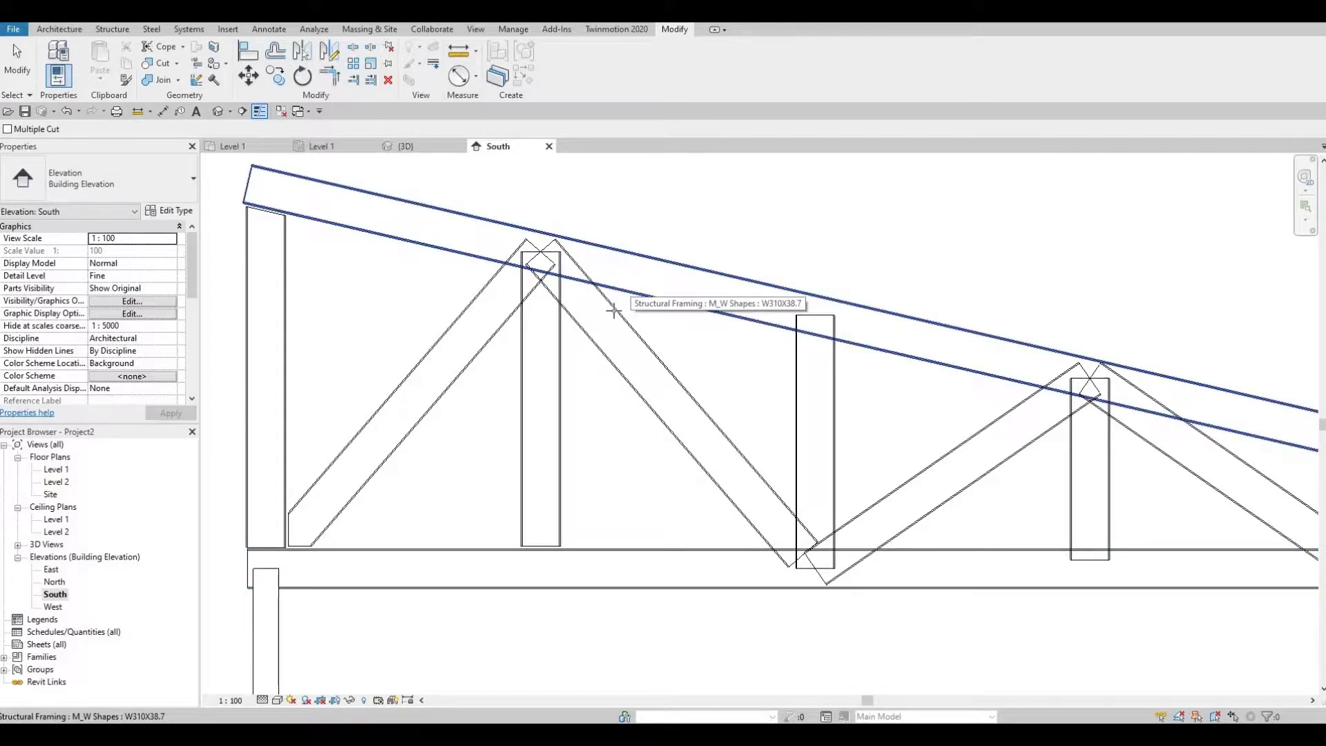
# - Cope the upper ends of the first interior vertical web and its two adjoining diagonals against the top chord
pyautogui.click(616, 315)
pyautogui.click(615, 292)
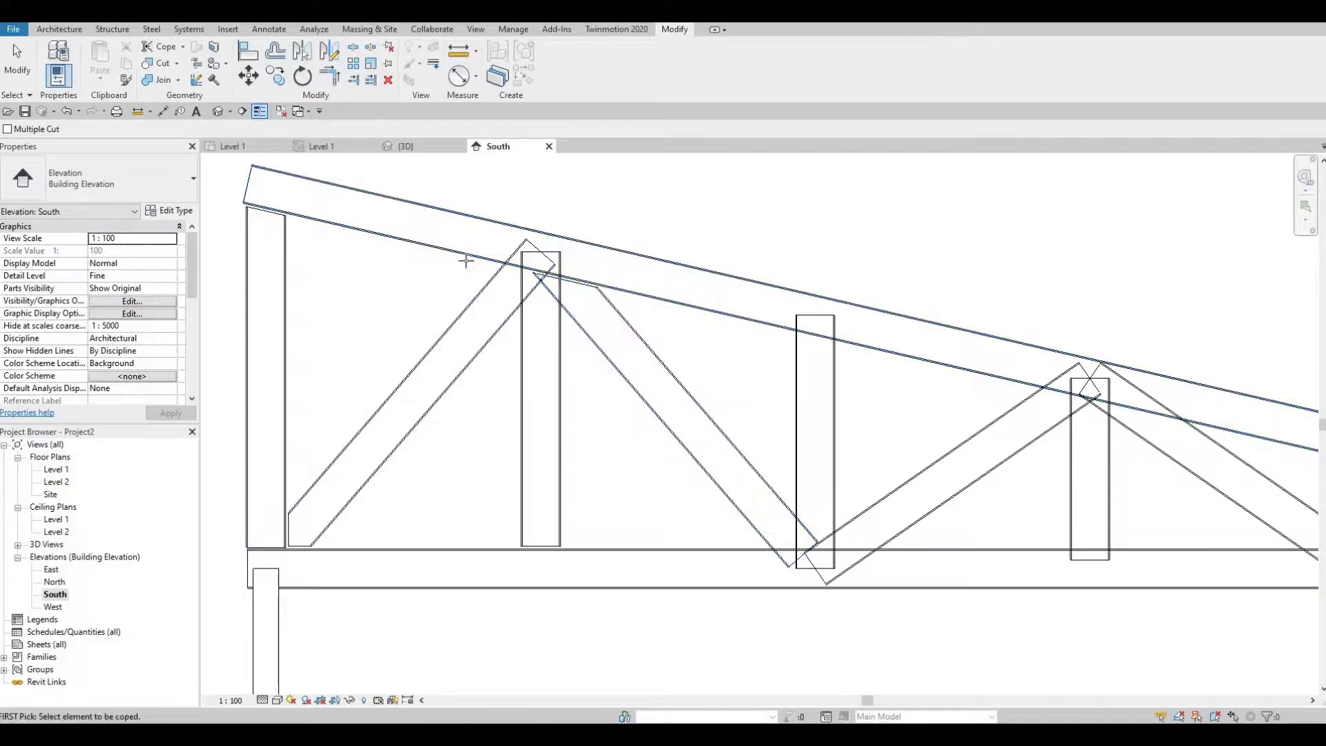
pyautogui.click(472, 296)
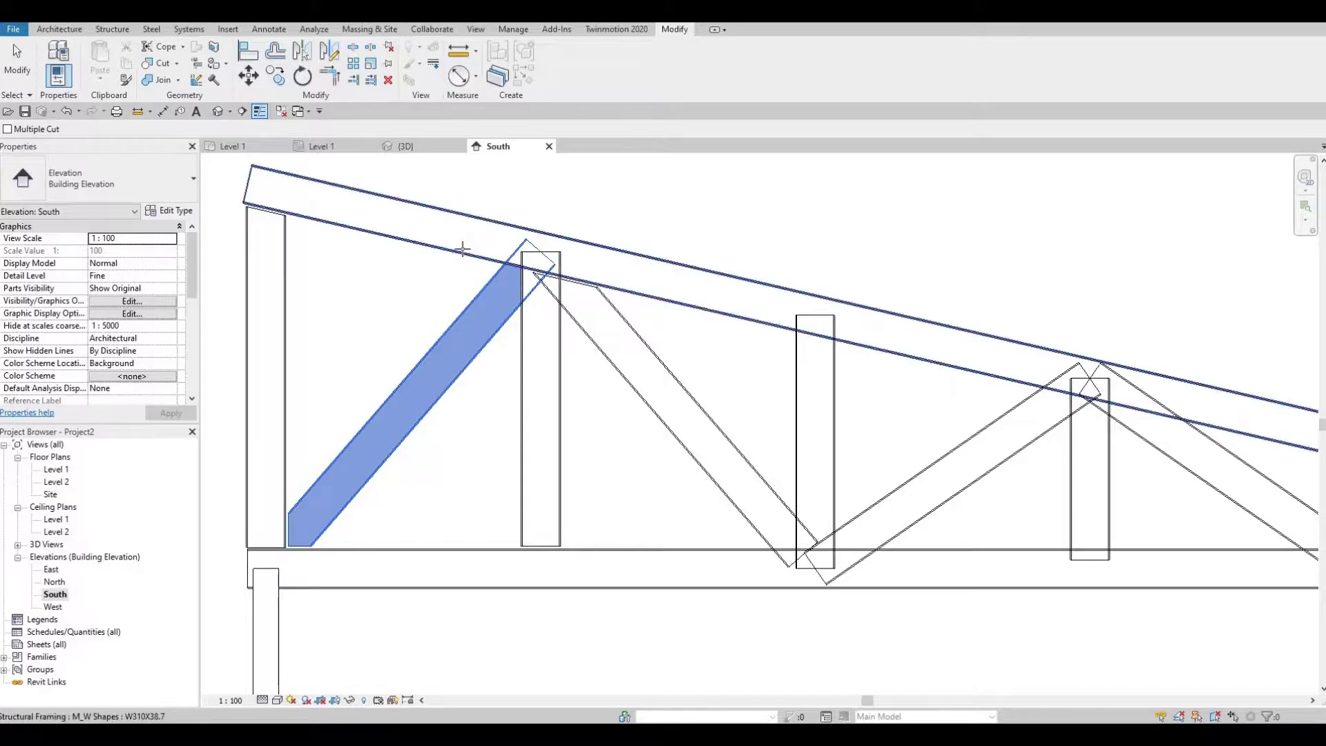
pyautogui.click(459, 250)
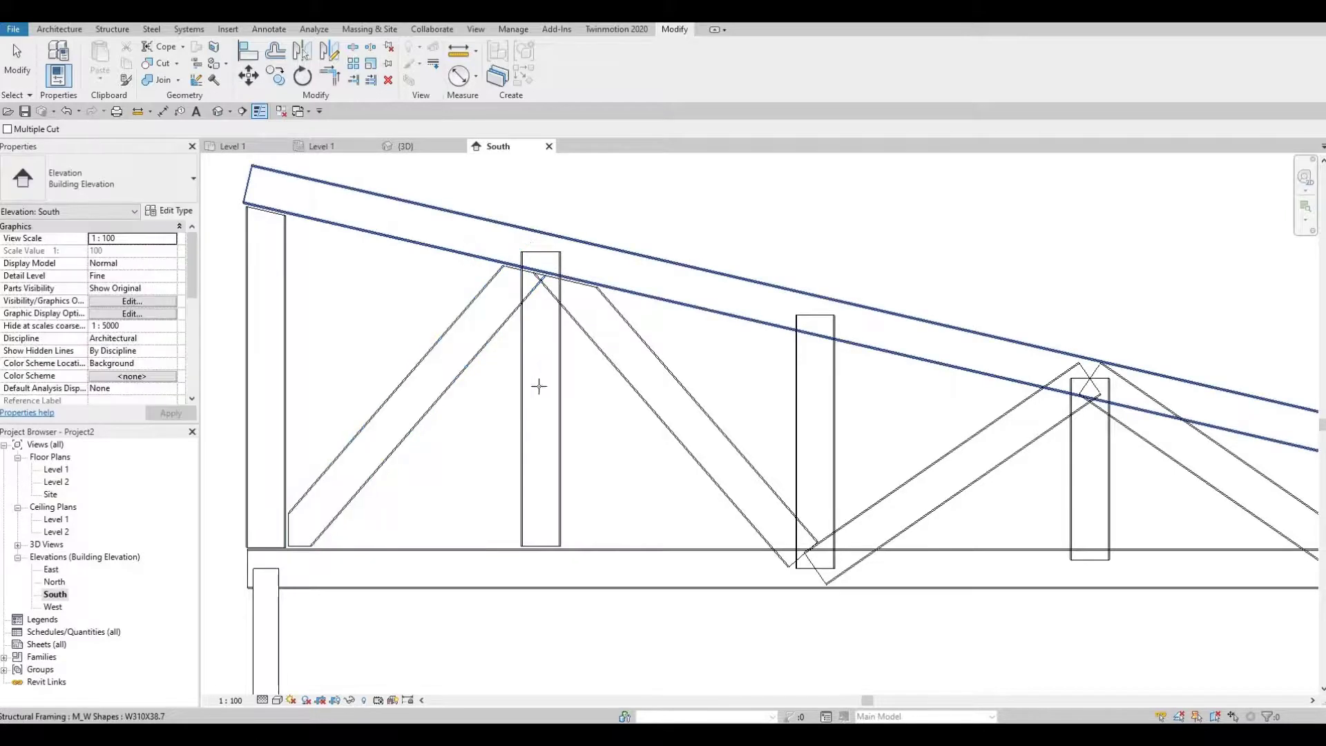
pyautogui.click(635, 309)
pyautogui.click(647, 298)
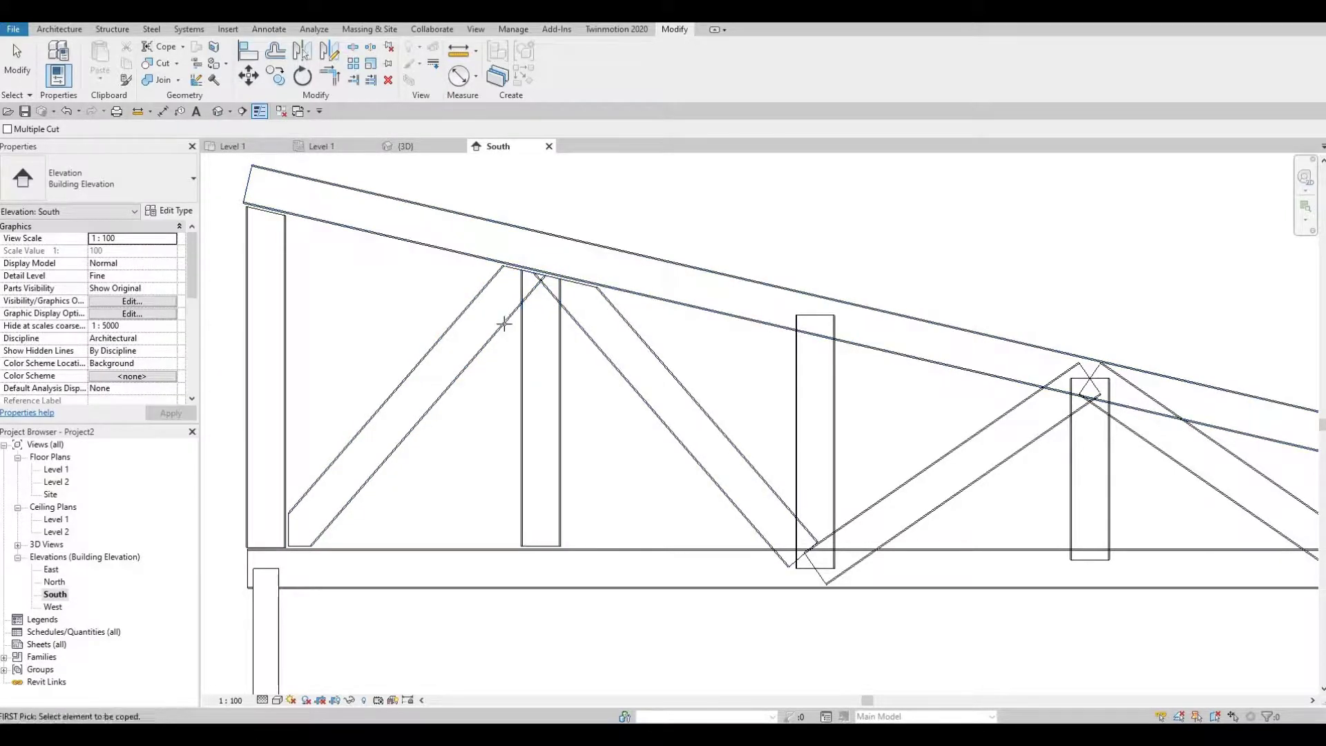
# - Cope the upper ends of the two diagonals against the sides of the first interior vertical web
pyautogui.click(508, 324)
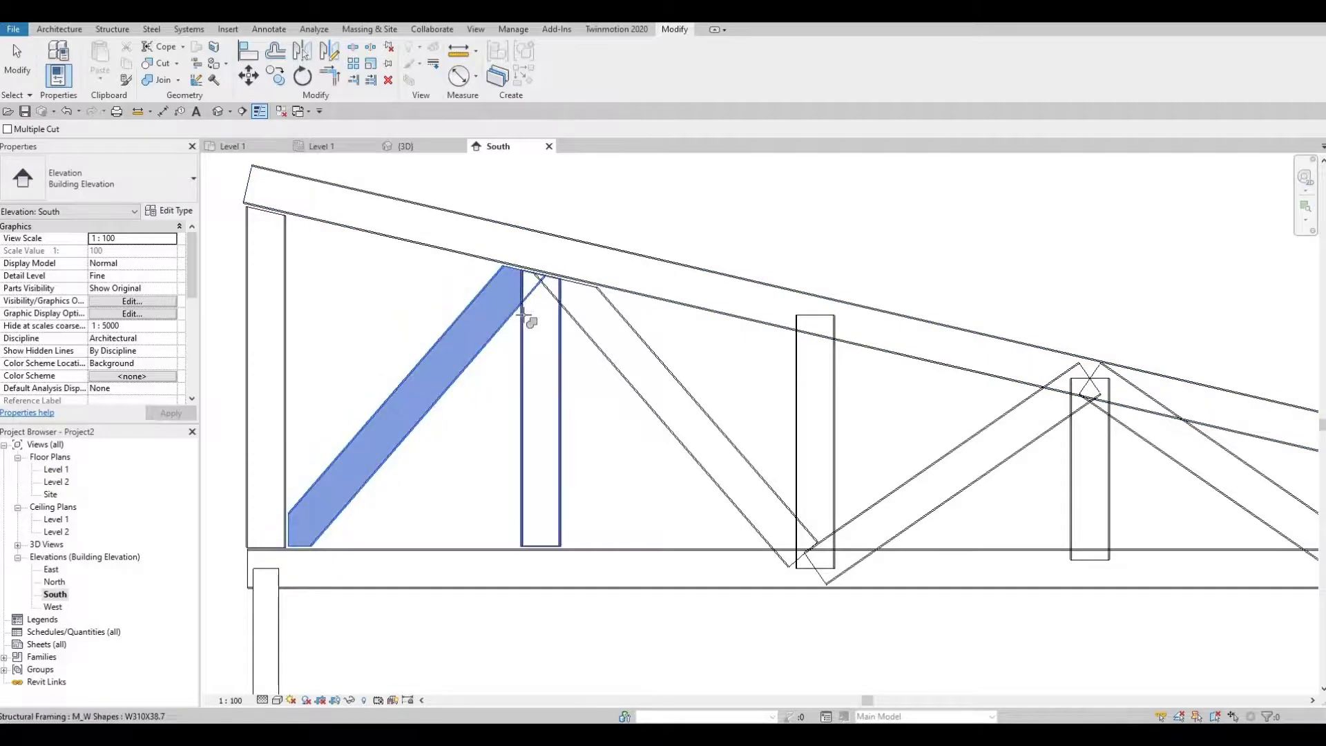
pyautogui.click(565, 320)
pyautogui.click(564, 337)
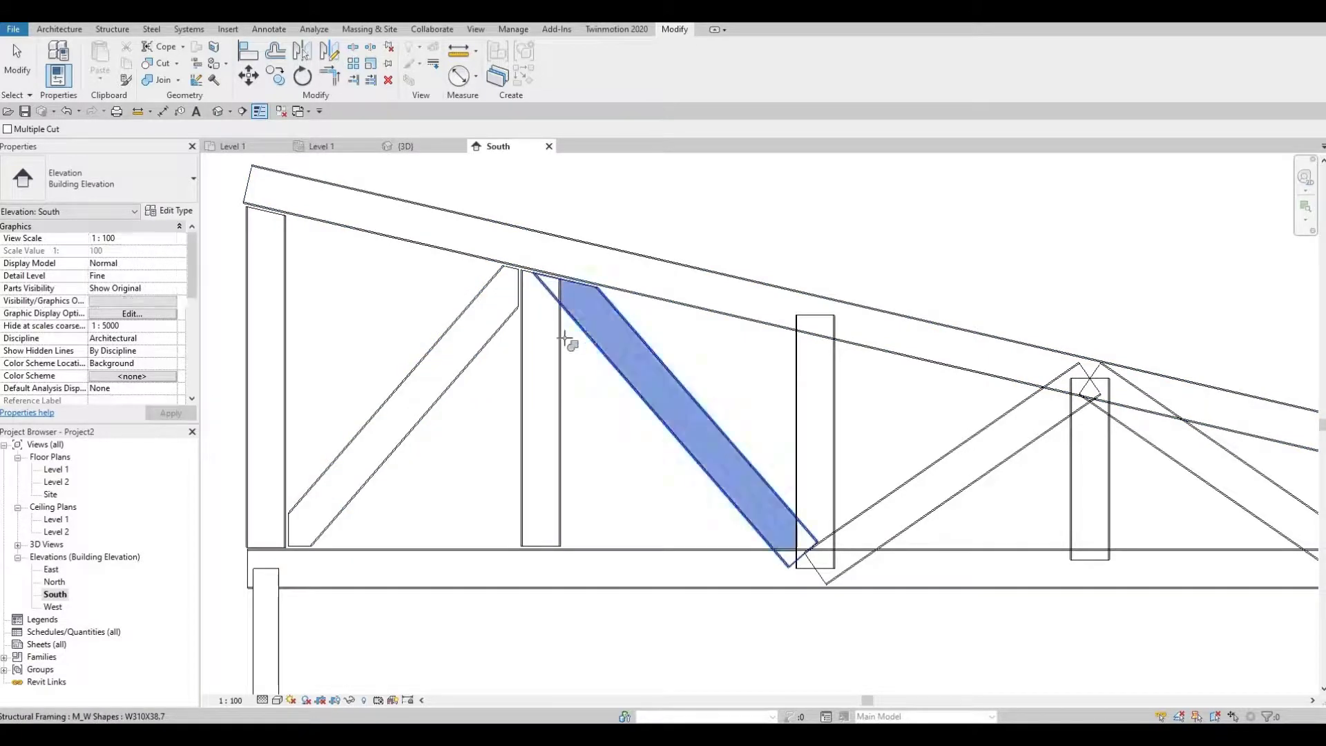
pyautogui.click(559, 337)
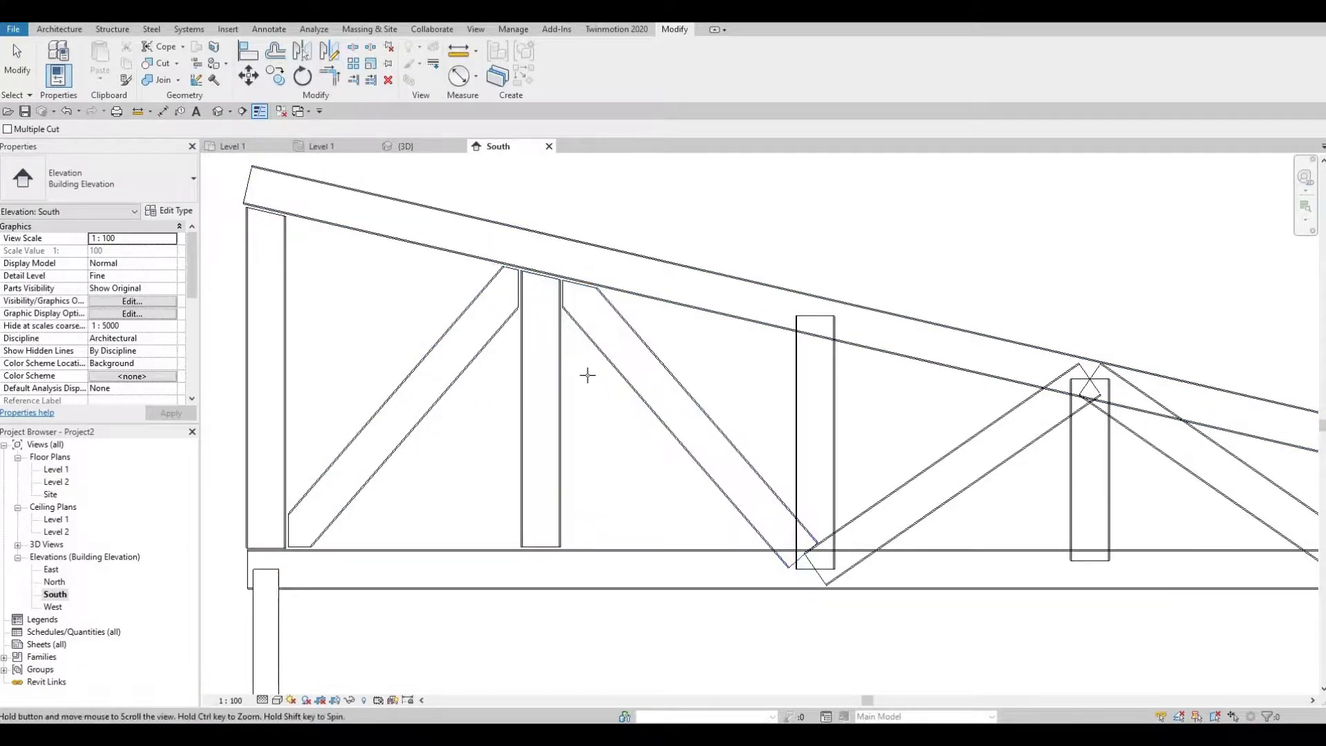
# - Cope the upper end of the second interior vertical web against the top chord
pyautogui.moveTo(659, 382); pyautogui.dragTo(388, 315, button='middle')
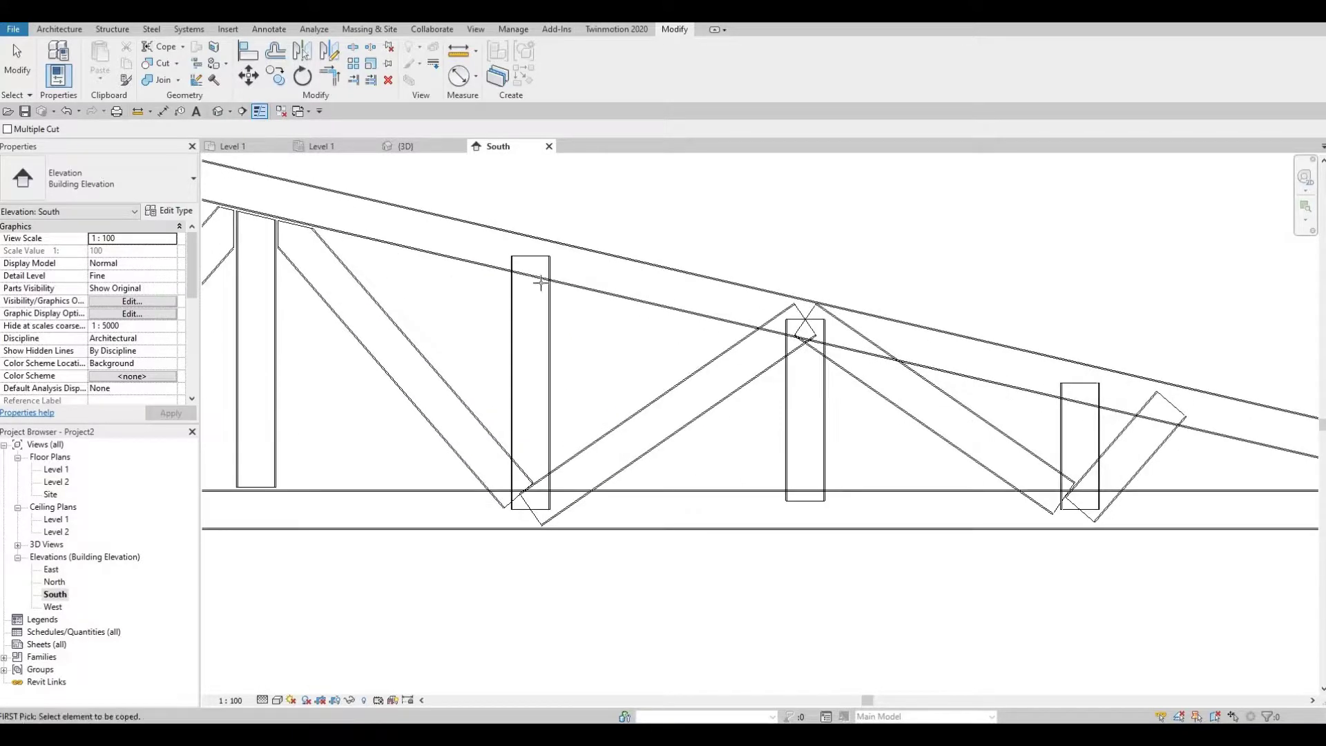
pyautogui.click(550, 302)
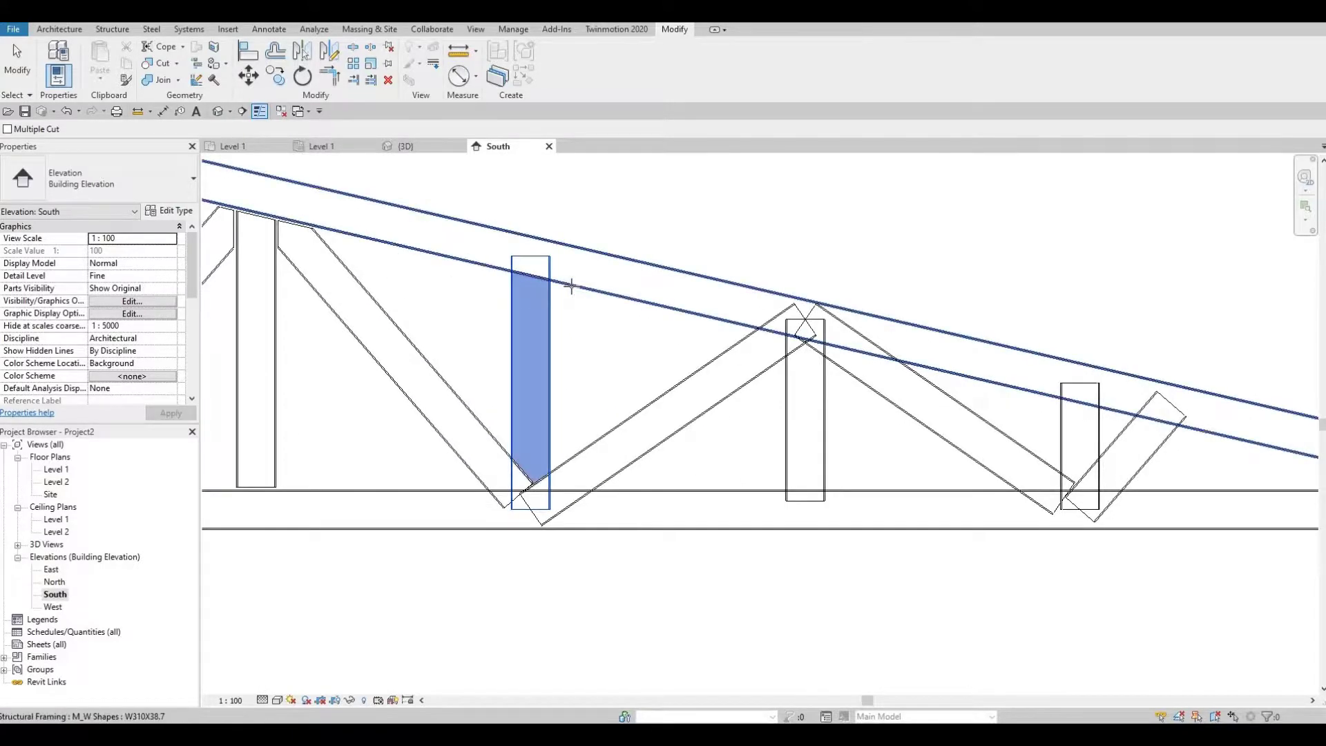
pyautogui.click(577, 290)
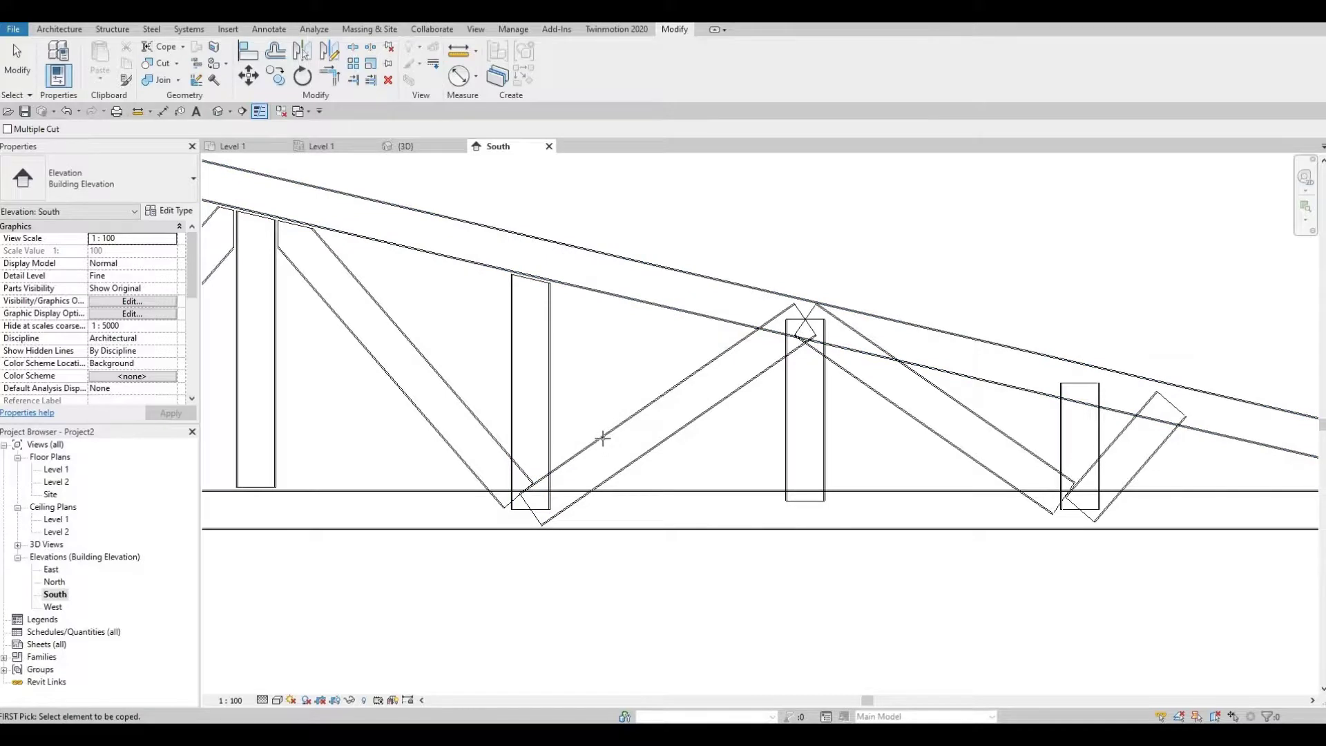
# - Cope the lower ends of the second interior vertical web and its two adjoining diagonals against the bottom chord
pyautogui.click(603, 438)
pyautogui.click(467, 427)
pyautogui.click(448, 461)
pyautogui.click(431, 492)
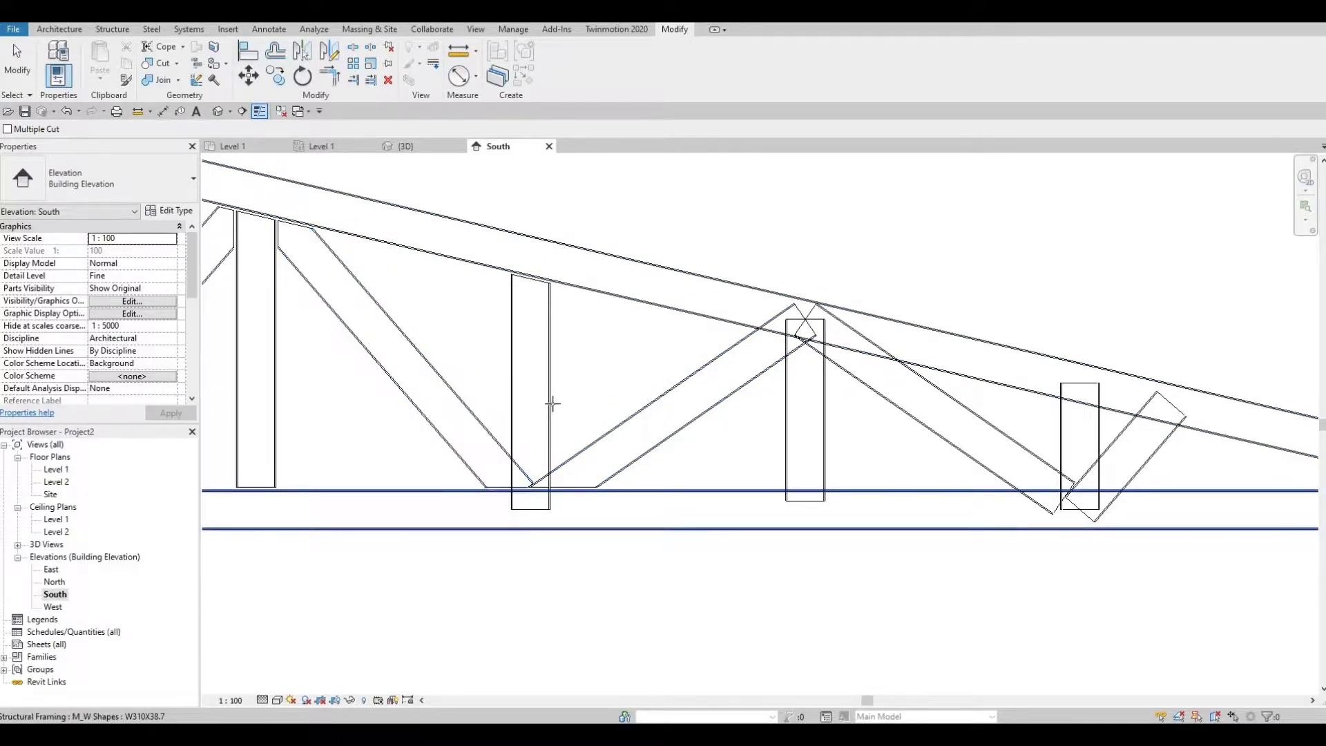
pyautogui.click(644, 482)
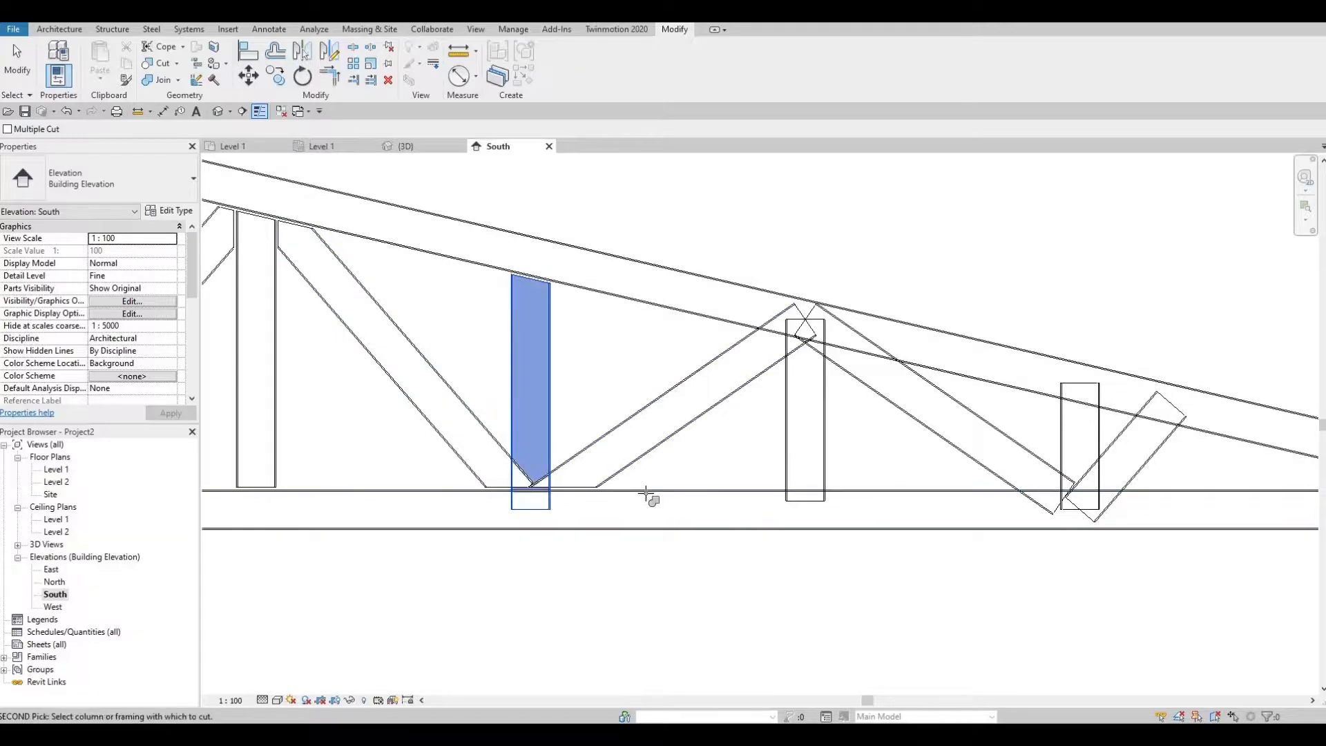
pyautogui.click(646, 491)
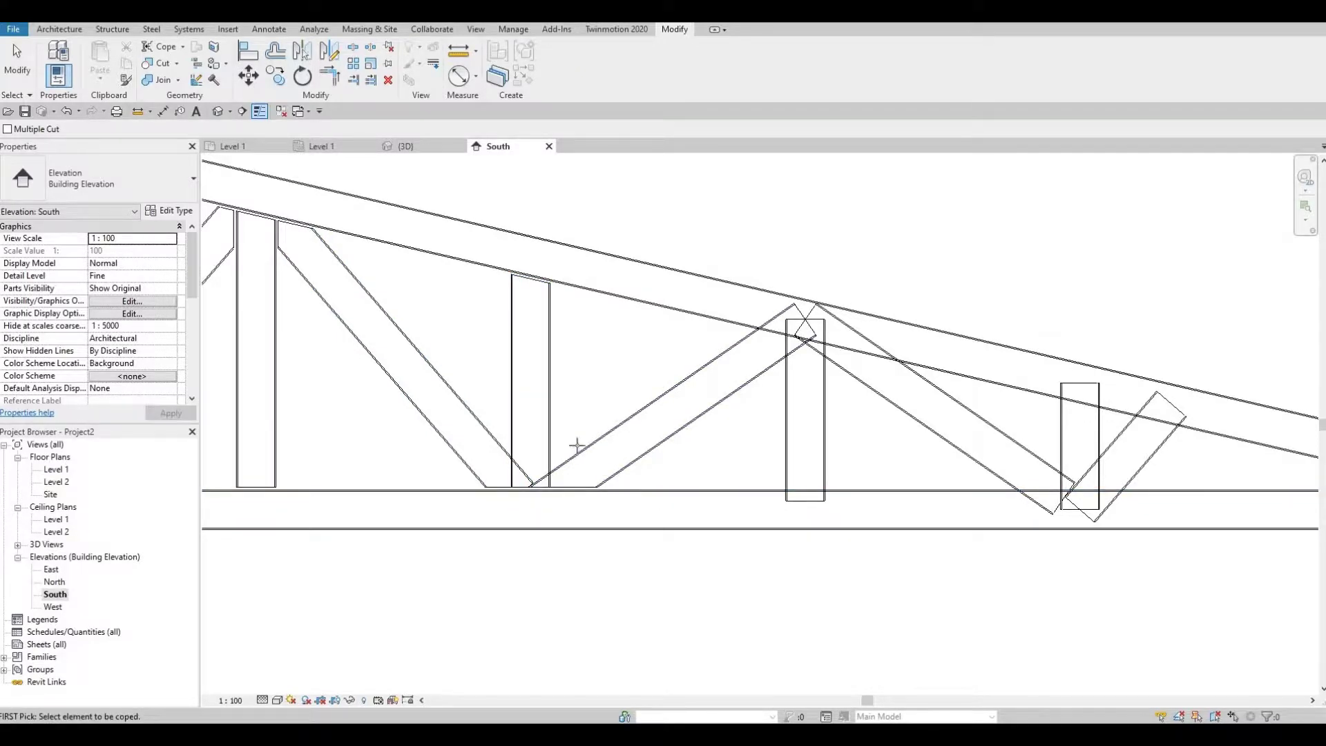
# - Cope the lower ends of the two diagonals against the sides of the second interior vertical web
pyautogui.click(574, 450)
pyautogui.click(530, 439)
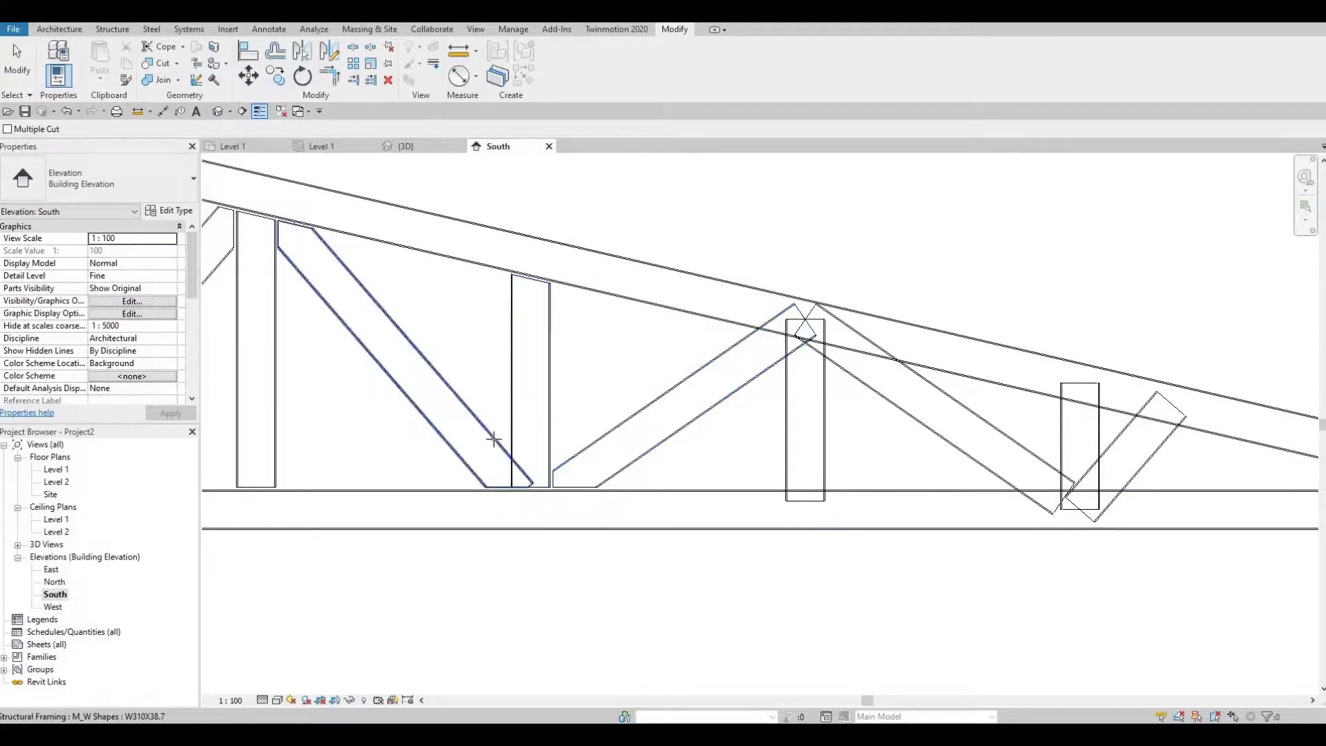
pyautogui.click(510, 421)
pyautogui.click(518, 418)
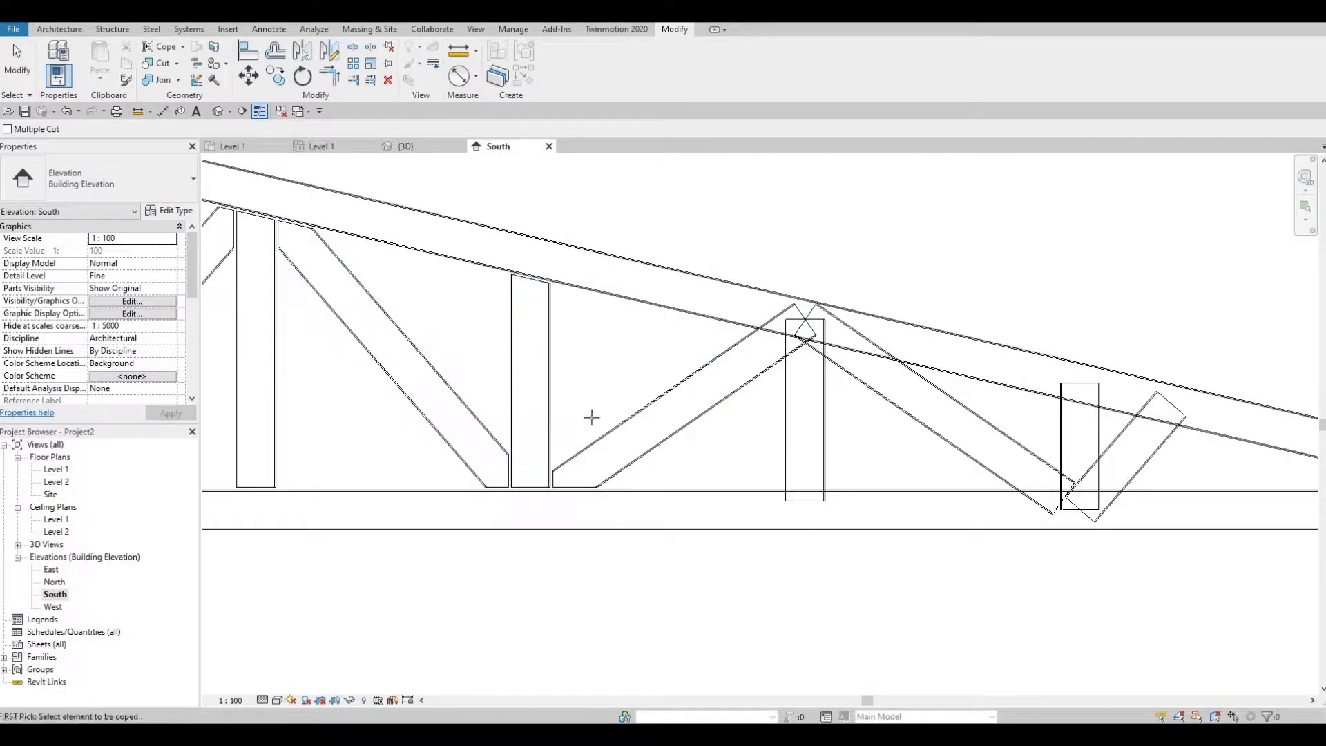
# - Cope the upper ends of the two diagonals meeting at the third interior vertical web against the top chord
pyautogui.keyDown('shift'); pyautogui.hscroll(2, 657, 406); pyautogui.keyUp('shift')
pyautogui.keyDown('shift'); pyautogui.hscroll(3, 592, 395); pyautogui.keyUp('shift')
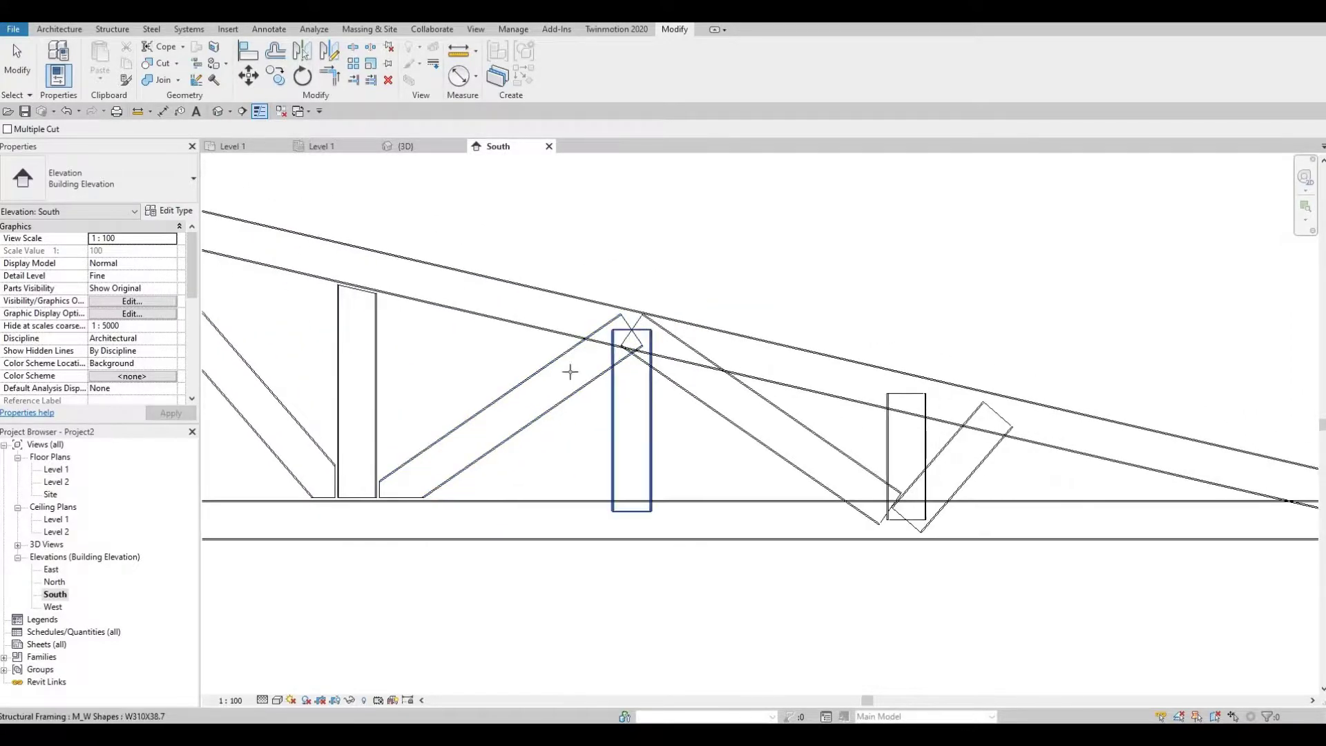
pyautogui.click(557, 342)
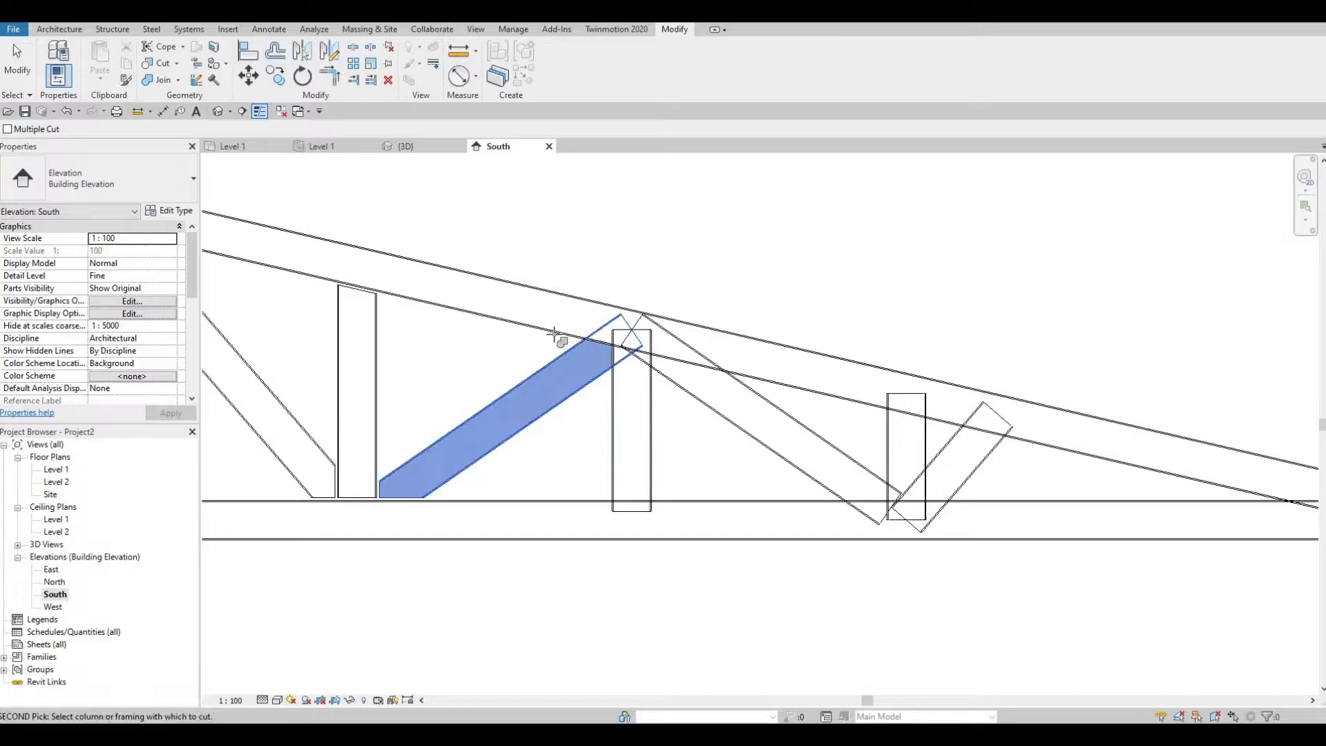
pyautogui.click(768, 412)
pyautogui.click(691, 383)
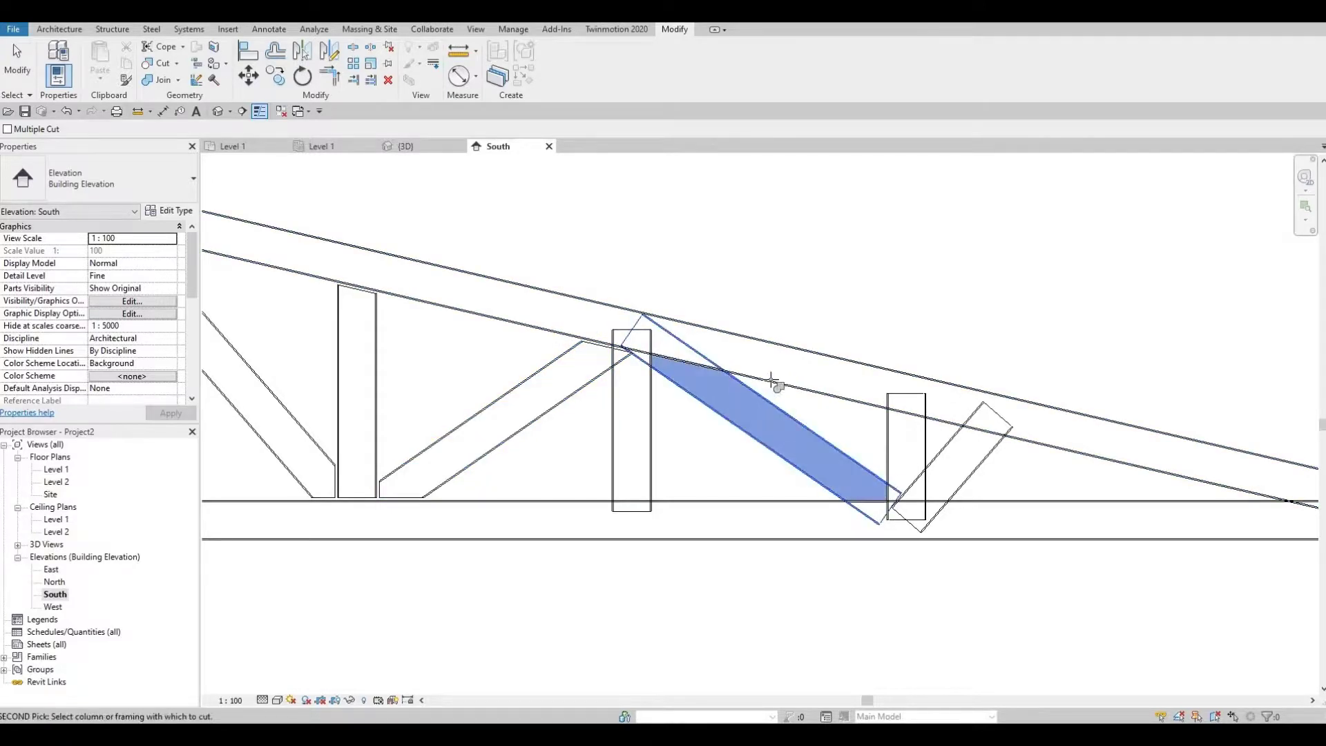
pyautogui.click(722, 366)
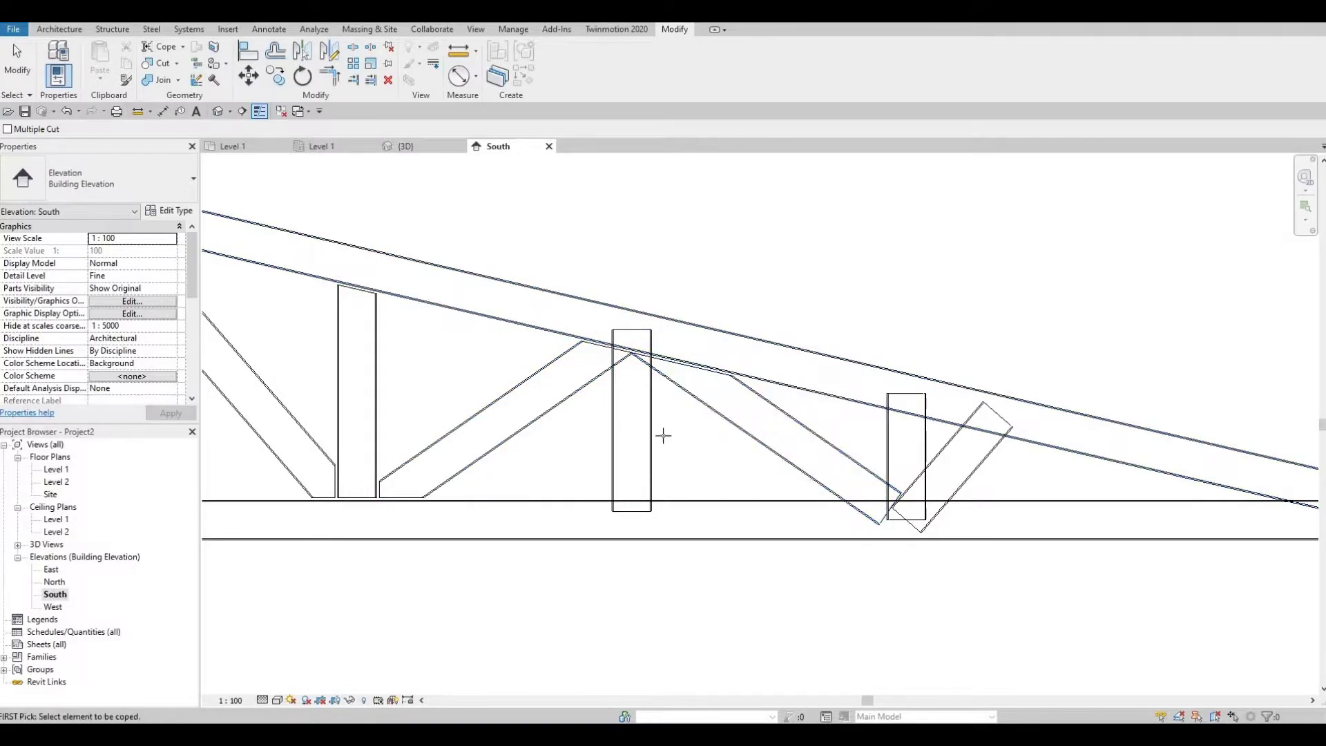
# - Cope the third interior vertical web against the bottom chord and the top chord
pyautogui.click(674, 501)
pyautogui.click(682, 500)
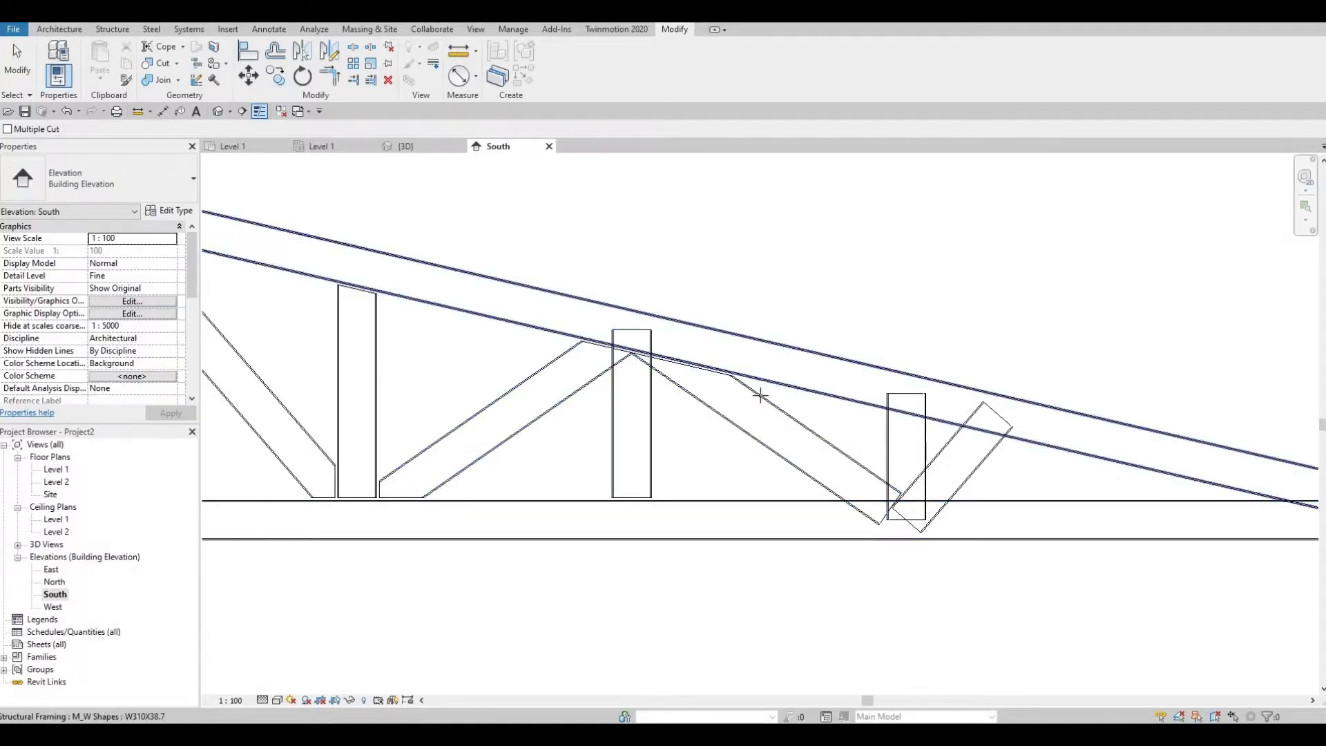
pyautogui.click(684, 415)
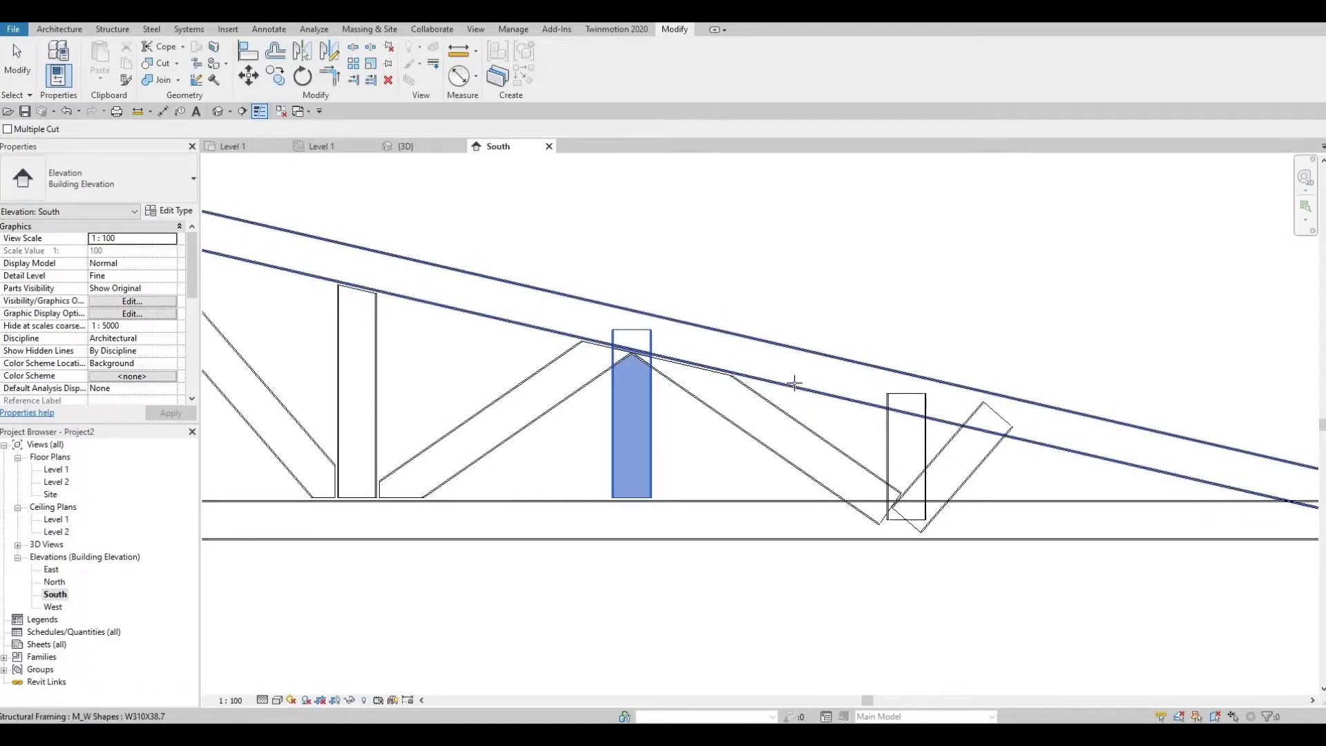
pyautogui.click(795, 383)
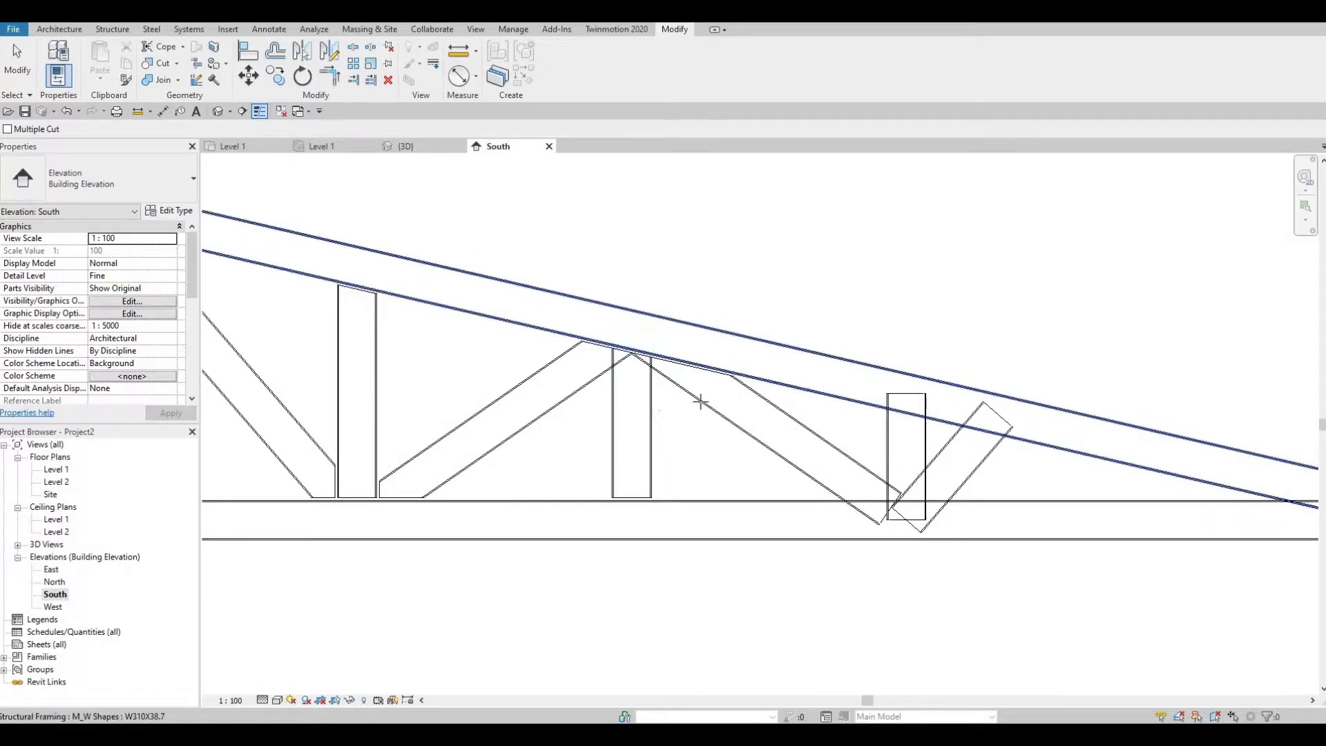
# - Cope the upper ends of the two diagonals against the sides of the third interior vertical web
pyautogui.click(592, 386)
pyautogui.click(618, 399)
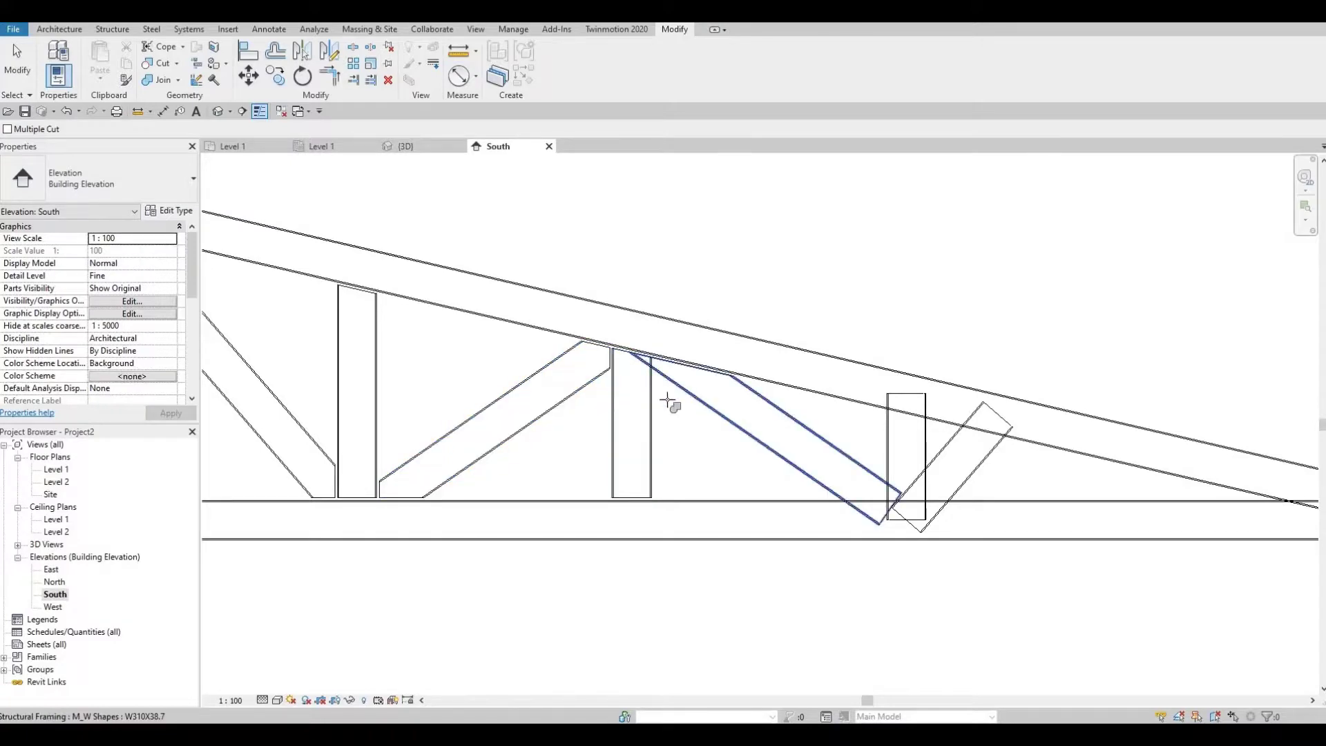
pyautogui.click(673, 402)
pyautogui.click(634, 410)
# - Cope the upper ends of the fourth interior vertical web and the last short diagonal against the top chord
pyautogui.moveTo(706, 424); pyautogui.dragTo(636, 407, button='middle')
pyautogui.click(823, 406)
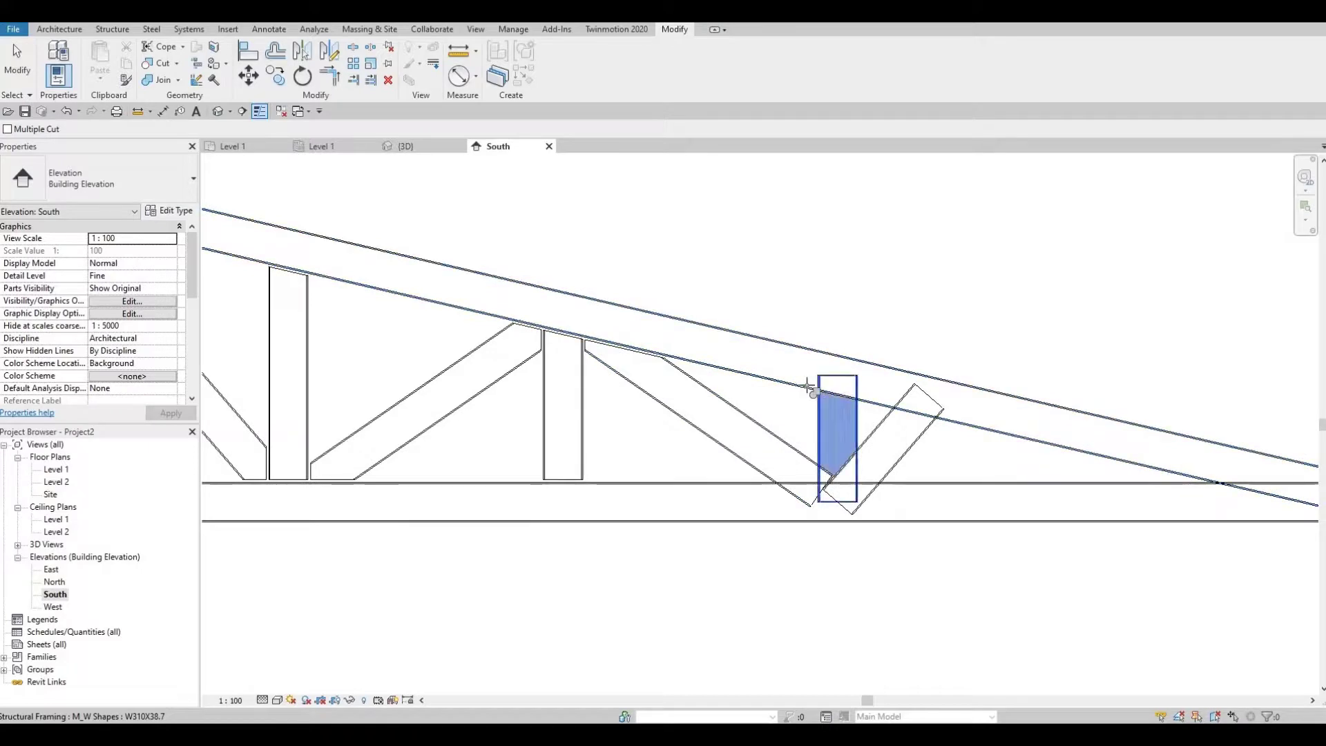
pyautogui.click(863, 430)
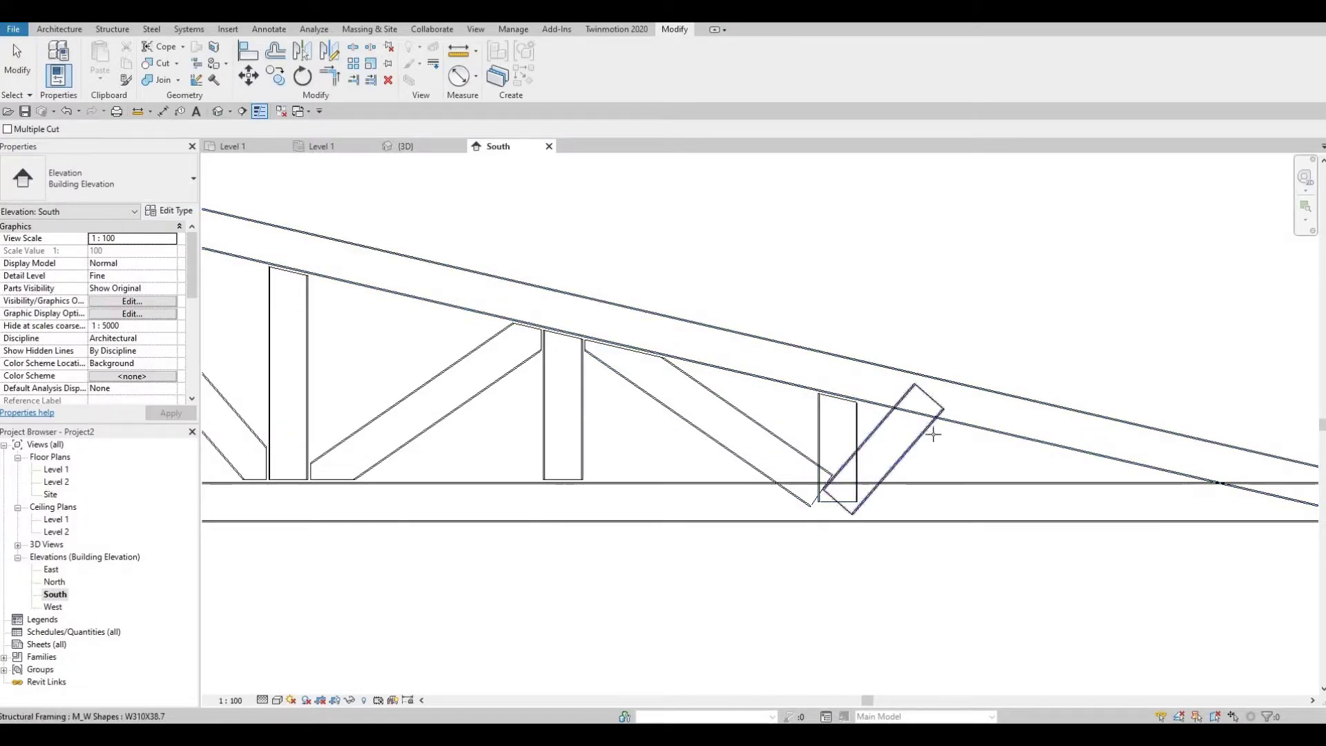
pyautogui.click(951, 422)
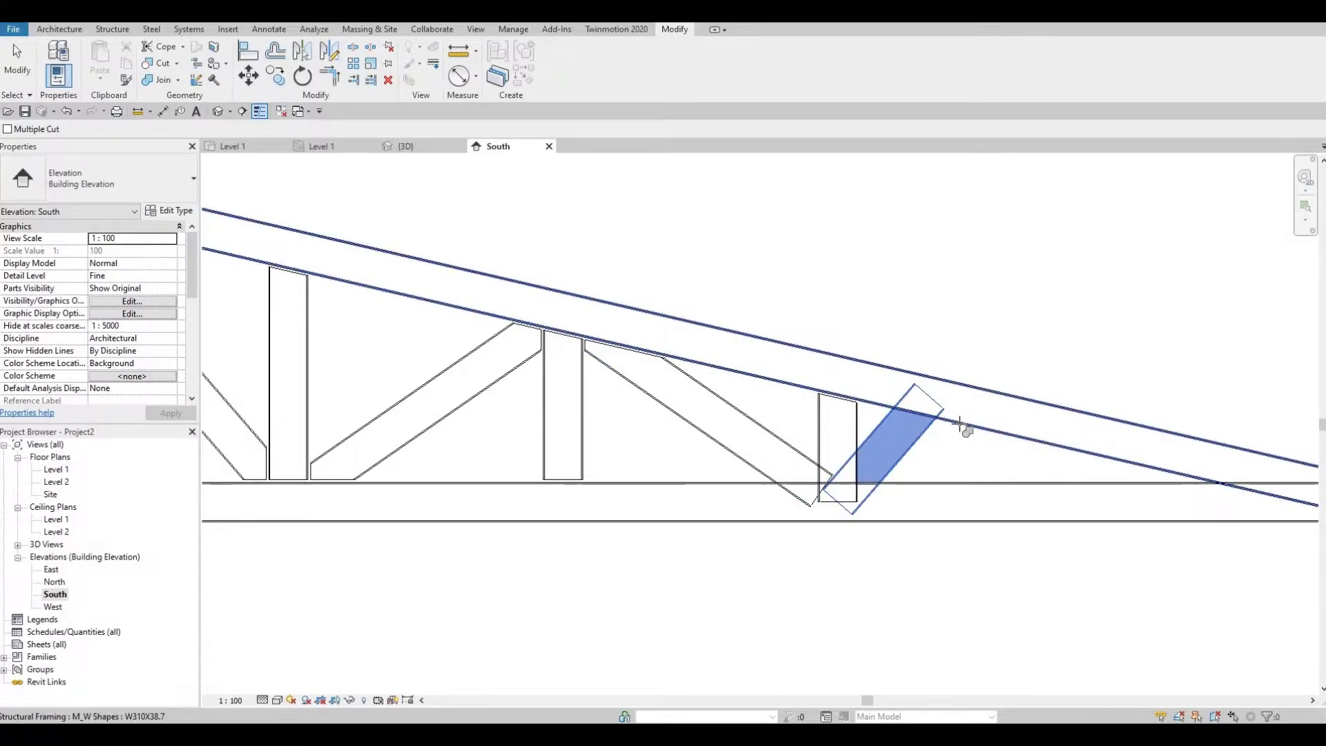
pyautogui.click(961, 427)
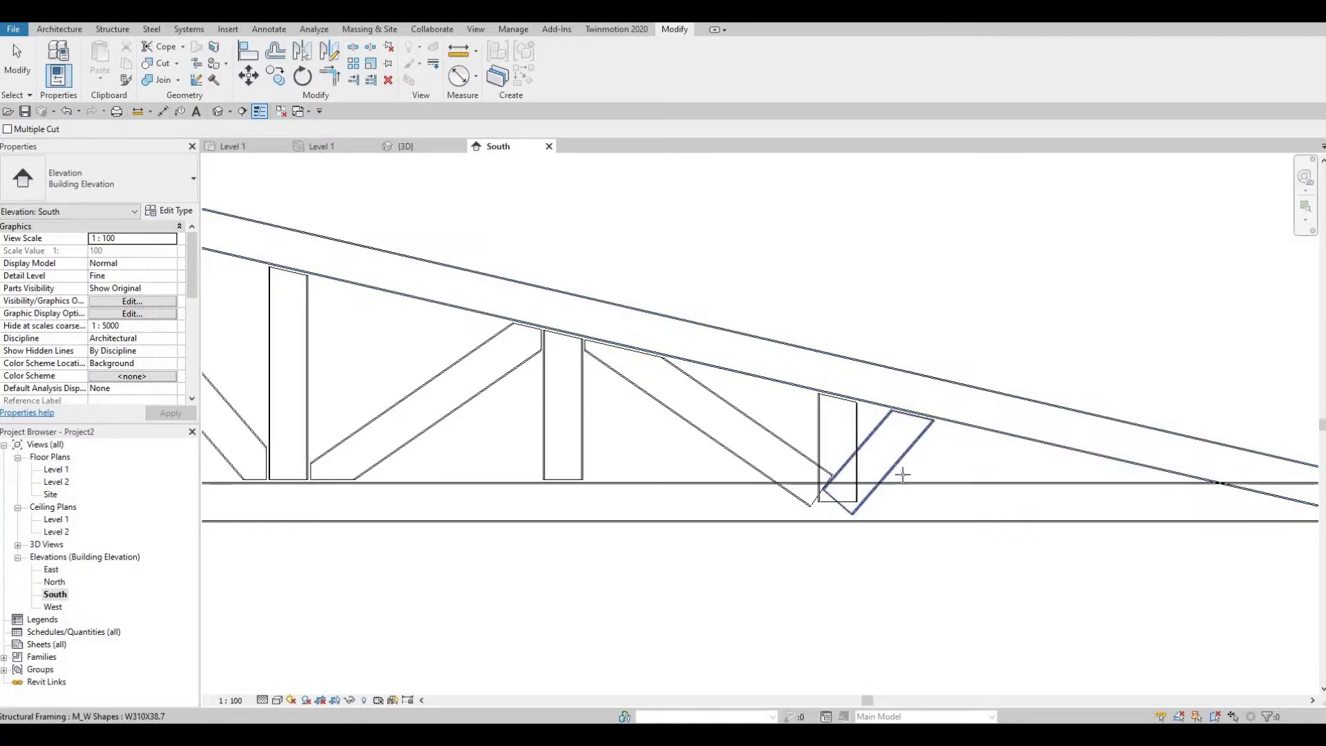
# - Cope the lower ends of the fourth interior vertical web and the two diagonals meeting at it against the bottom chord
pyautogui.click(897, 464)
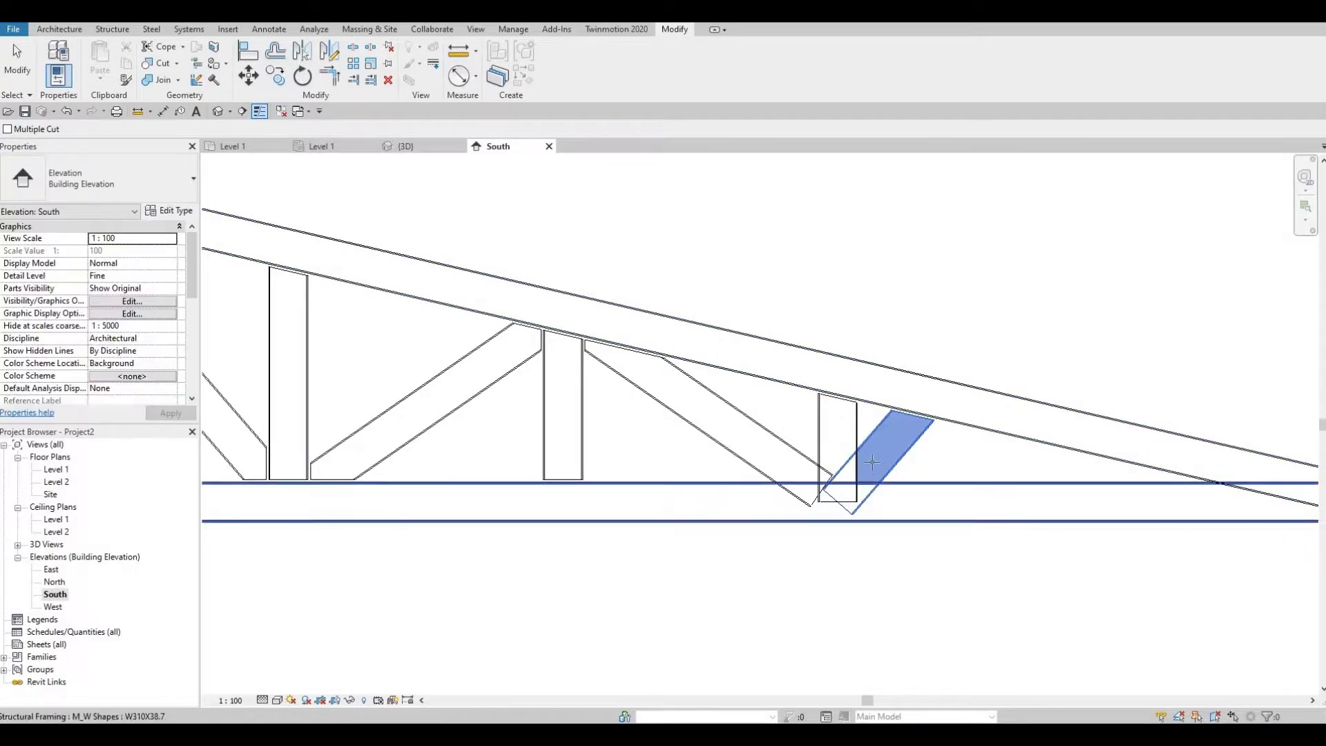
pyautogui.click(906, 483)
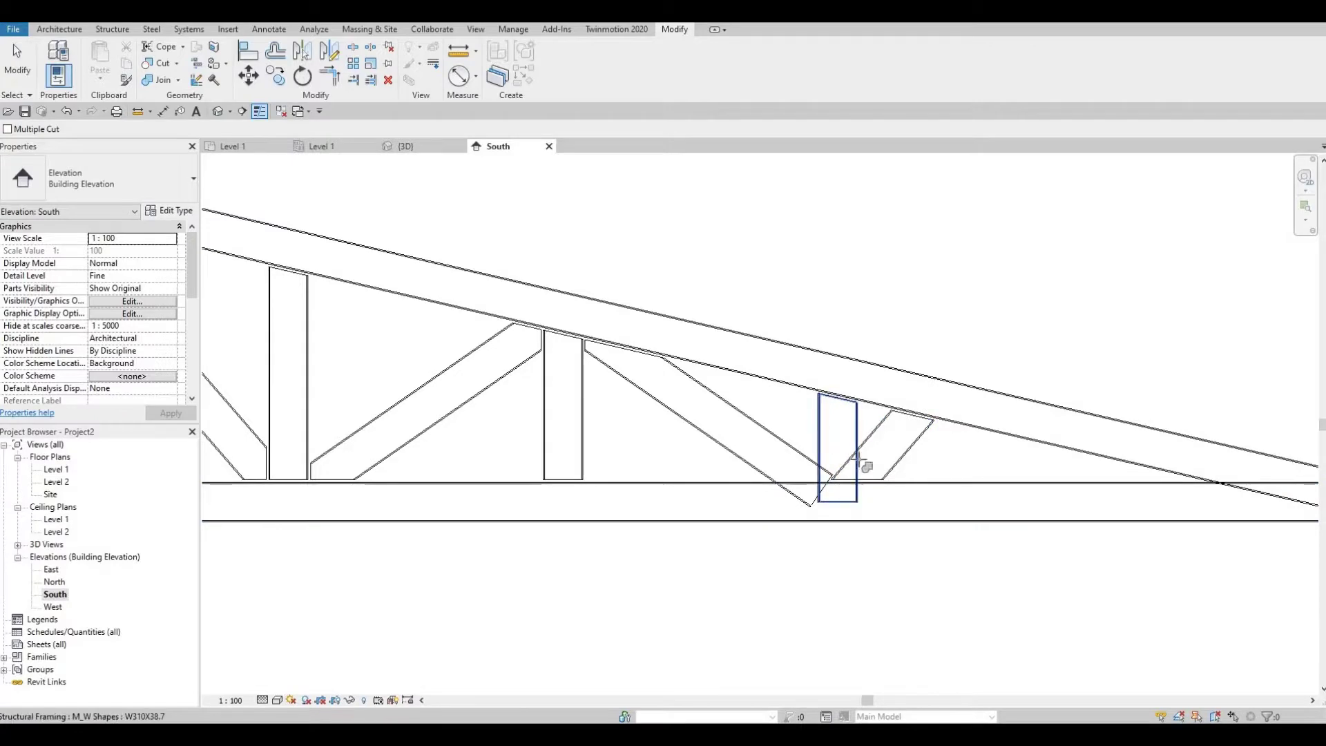
pyautogui.click(854, 459)
pyautogui.click(801, 482)
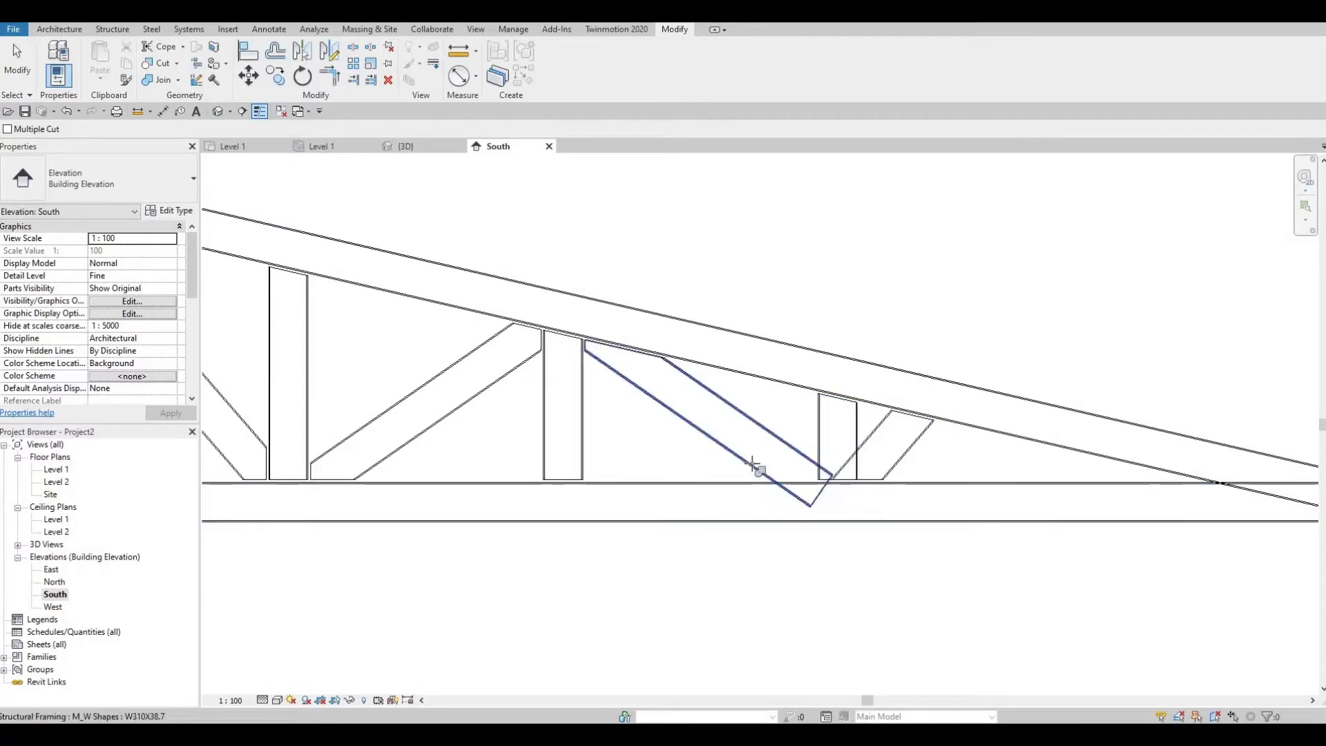
pyautogui.click(754, 465)
pyautogui.click(746, 484)
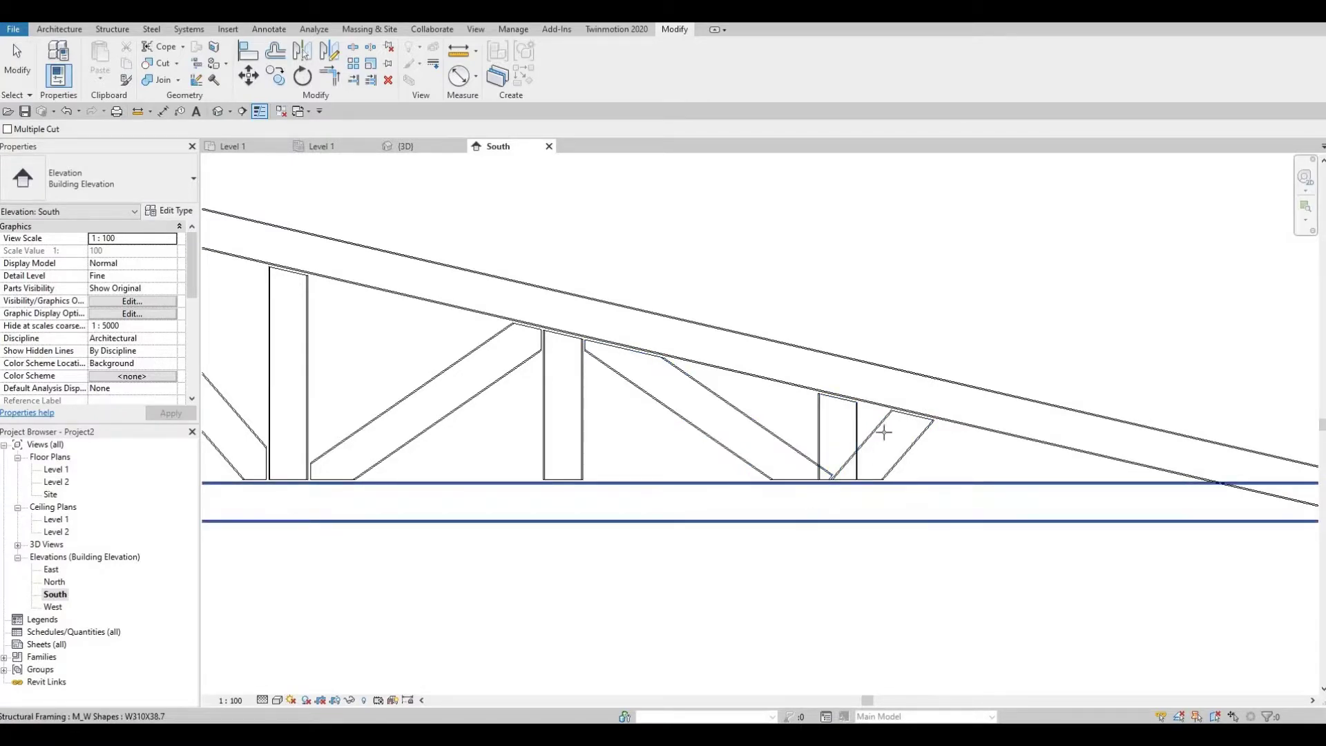
# - Cope the lower ends of the two diagonals against the sides of the fourth interior vertical web
pyautogui.click(856, 431)
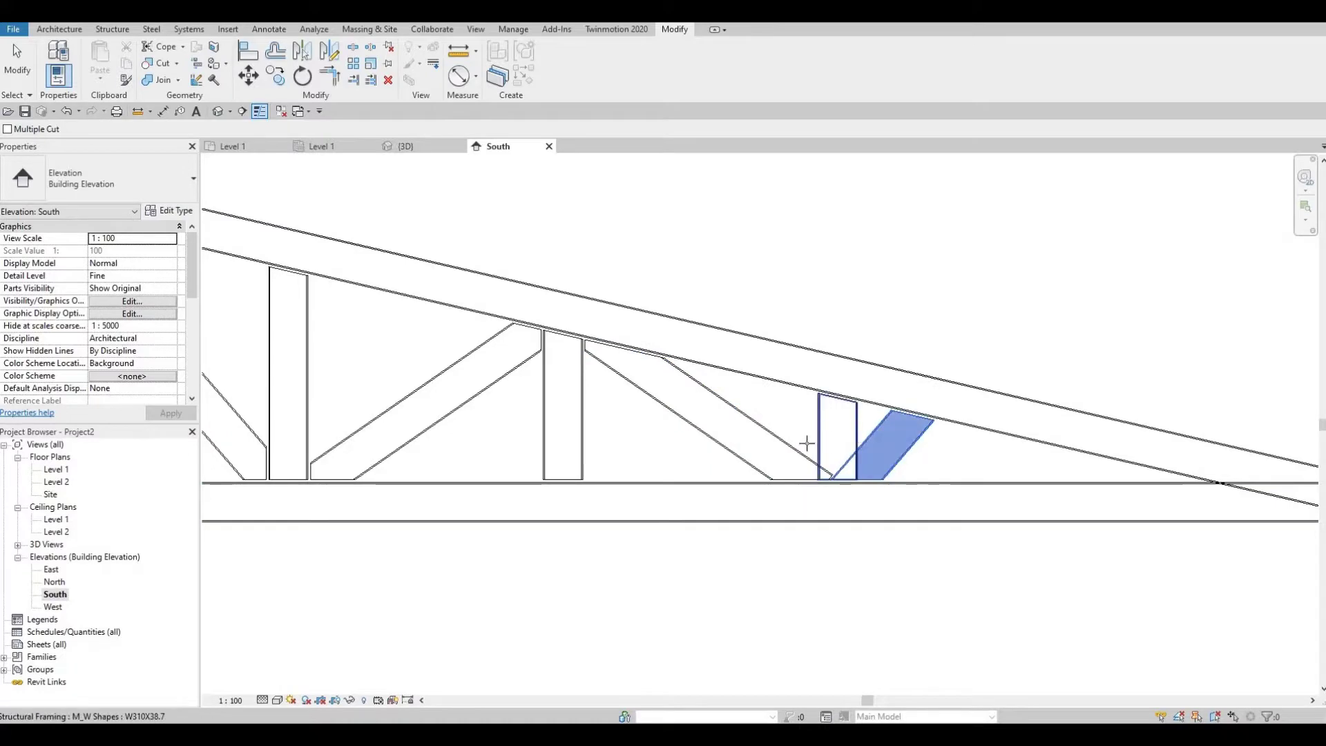
pyautogui.click(872, 449)
pyautogui.click(801, 461)
pyautogui.click(881, 483)
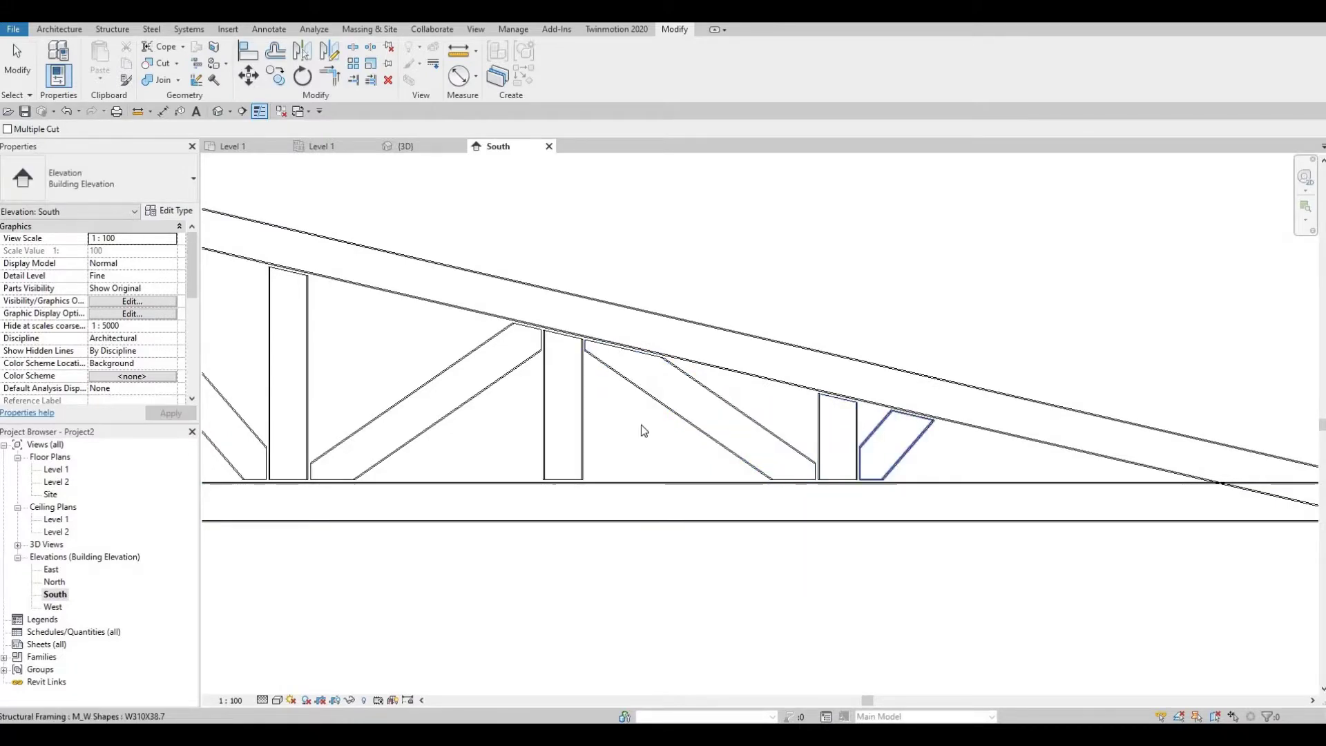
# - Cope the low end of the sloping top chord against the bottom chord
pyautogui.moveTo(1133, 473); pyautogui.dragTo(918, 477, button='middle')
pyautogui.click(818, 442)
pyautogui.click(865, 446)
pyautogui.scroll(-5, 896, 438)
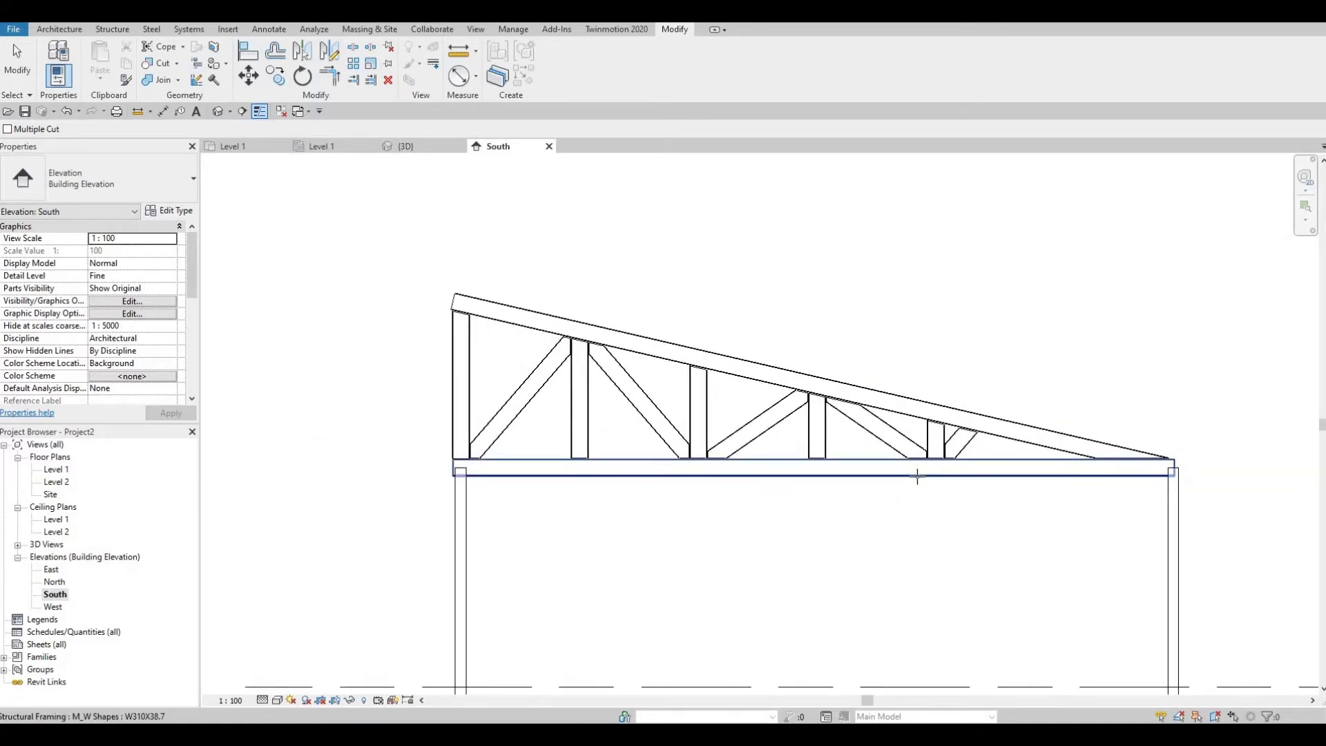